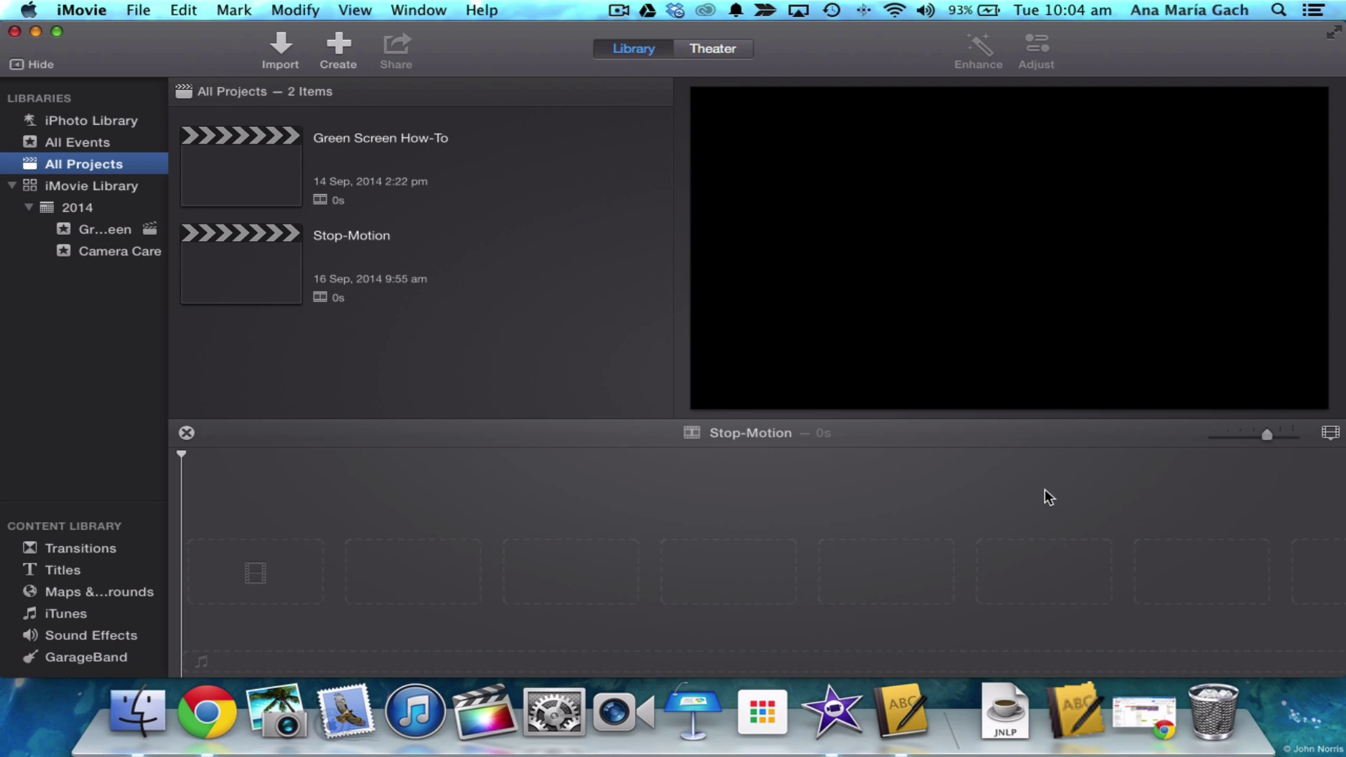
# - Start a new movie project with No Theme
pyautogui.click(1045, 490)
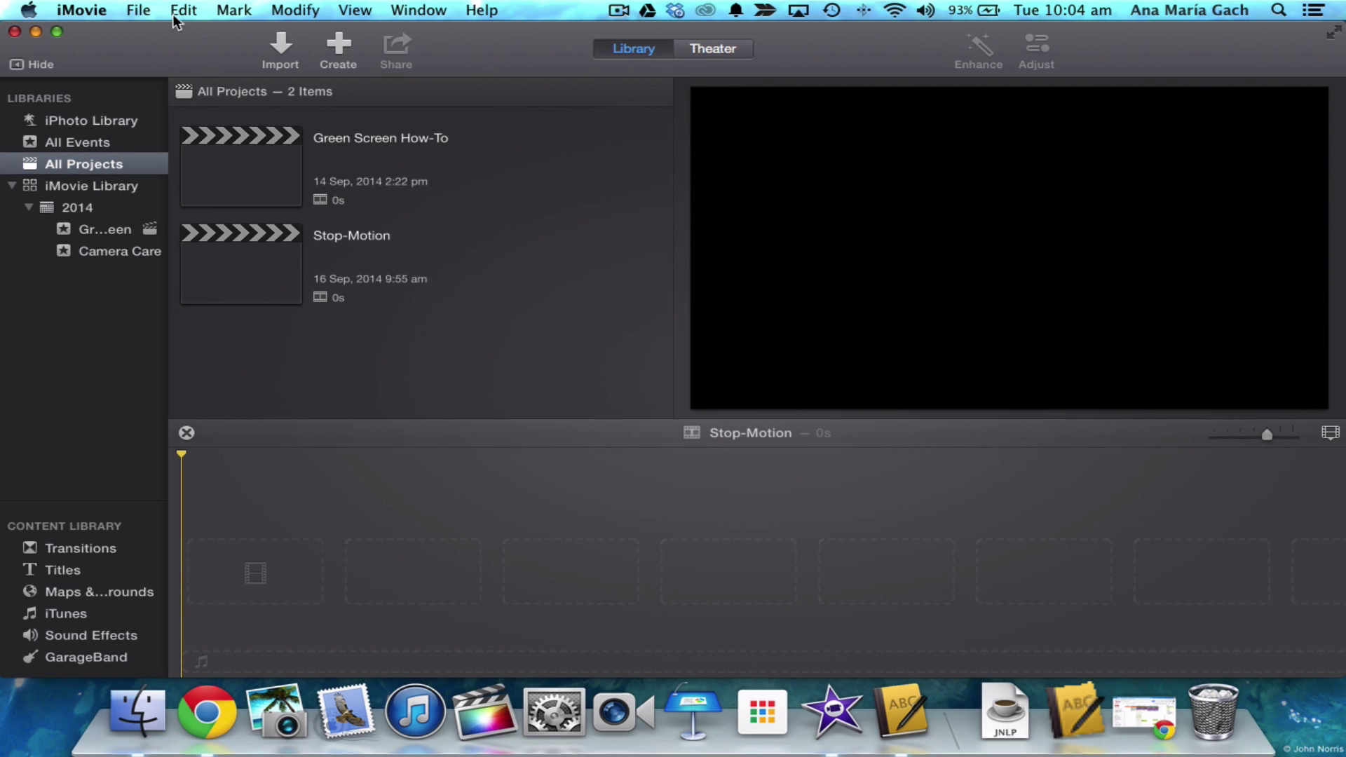
pyautogui.click(138, 10)
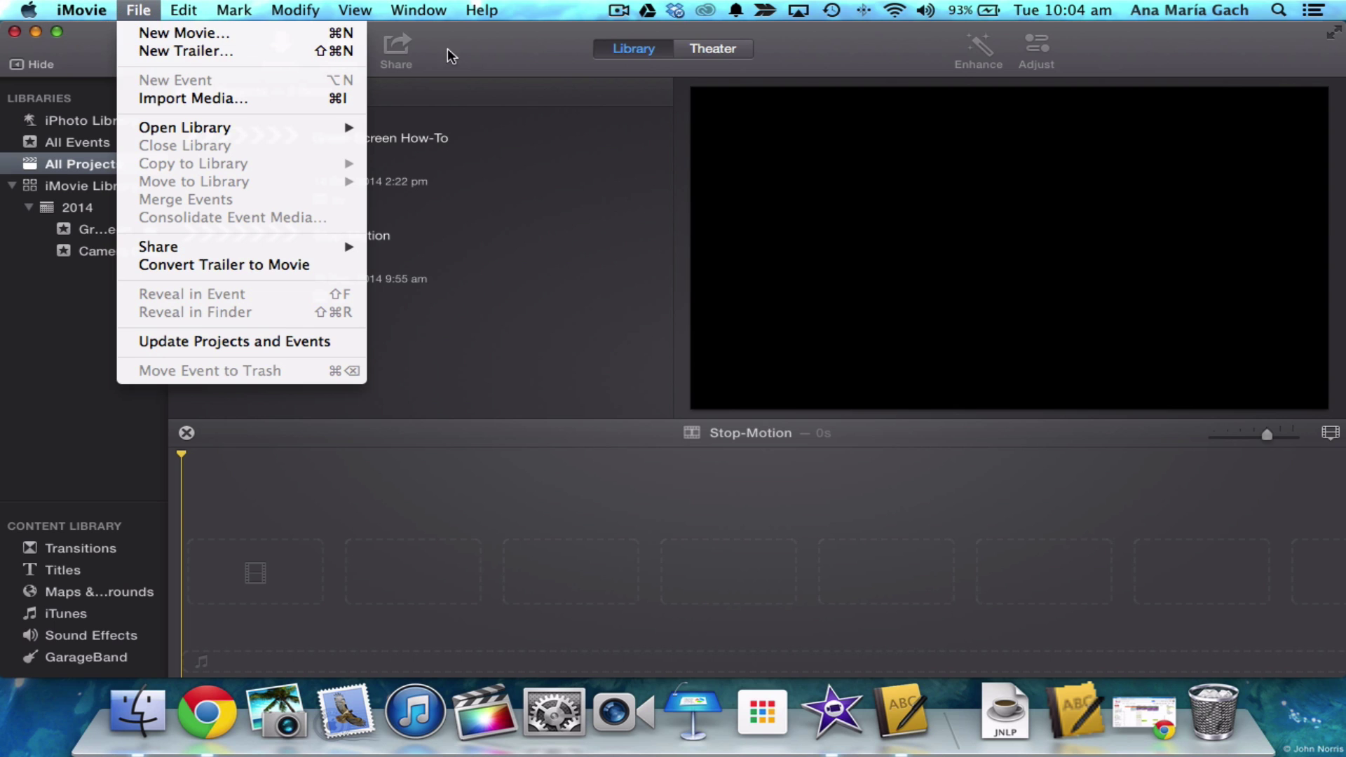
pyautogui.click(512, 49)
pyautogui.click(339, 48)
pyautogui.click(345, 119)
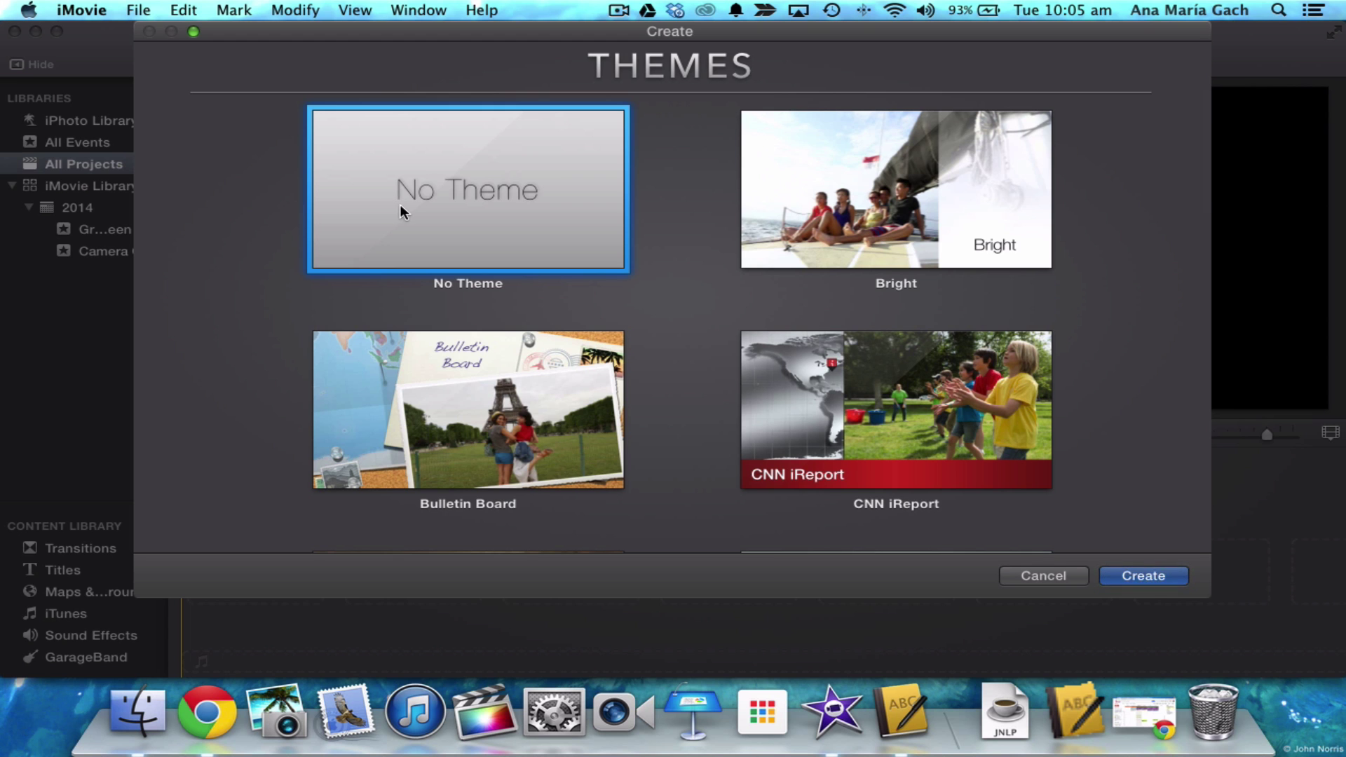
pyautogui.scroll(-10, 723, 308)
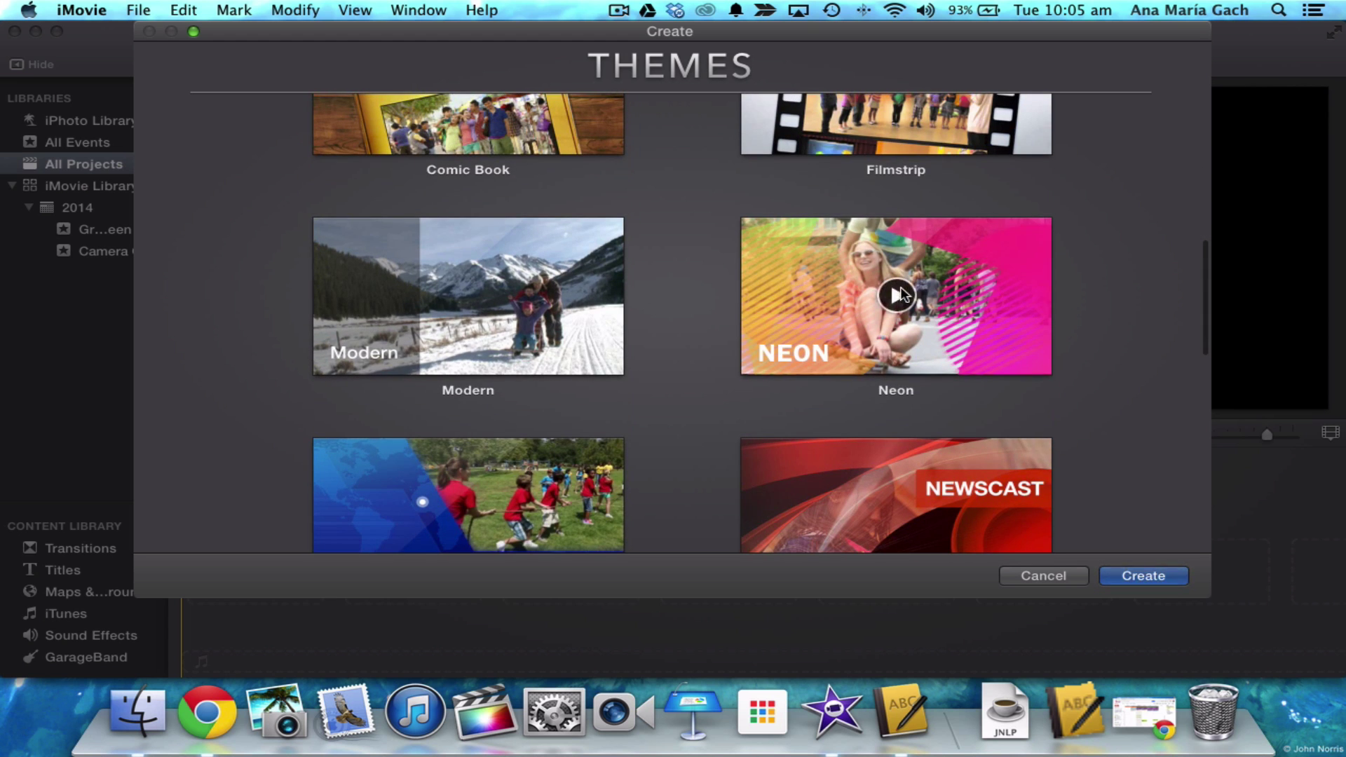
pyautogui.scroll(-9, 579, 335)
pyautogui.scroll(19, 580, 334)
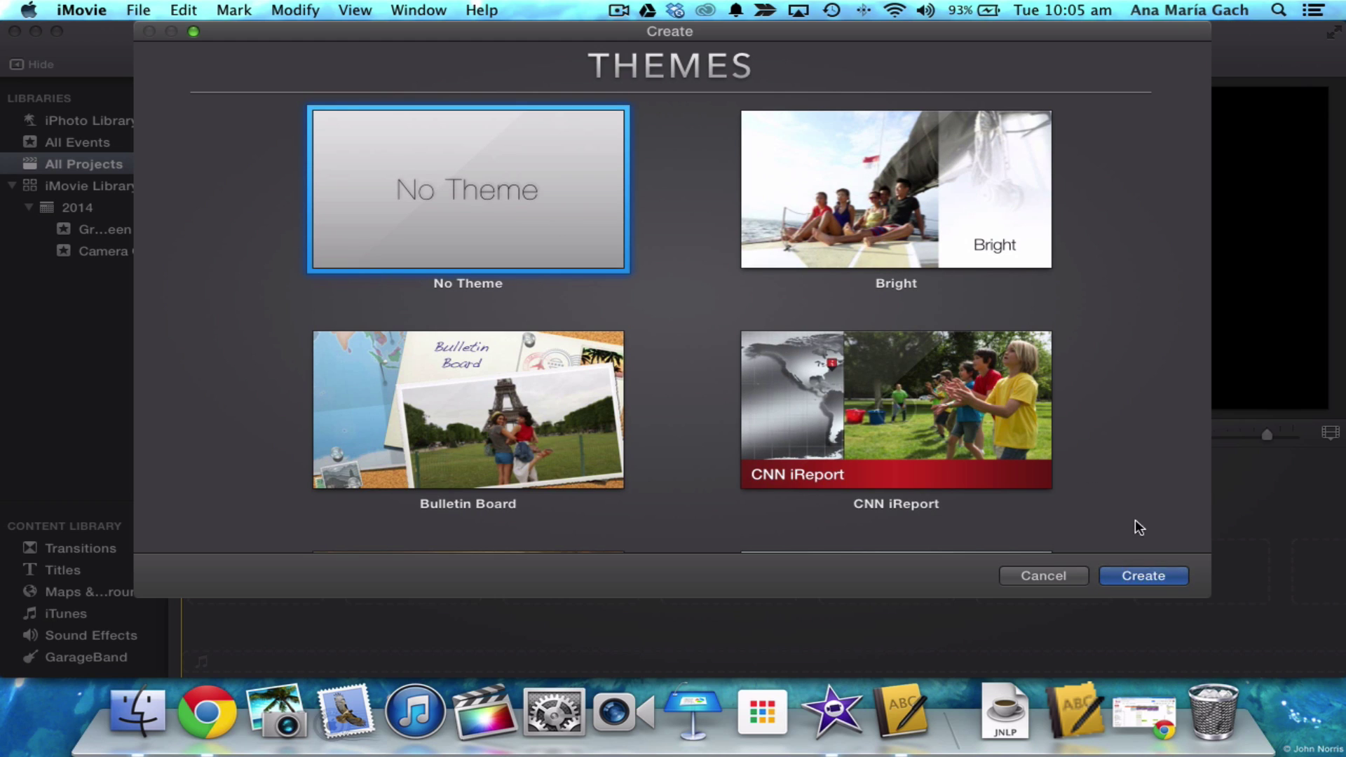
pyautogui.click(1164, 578)
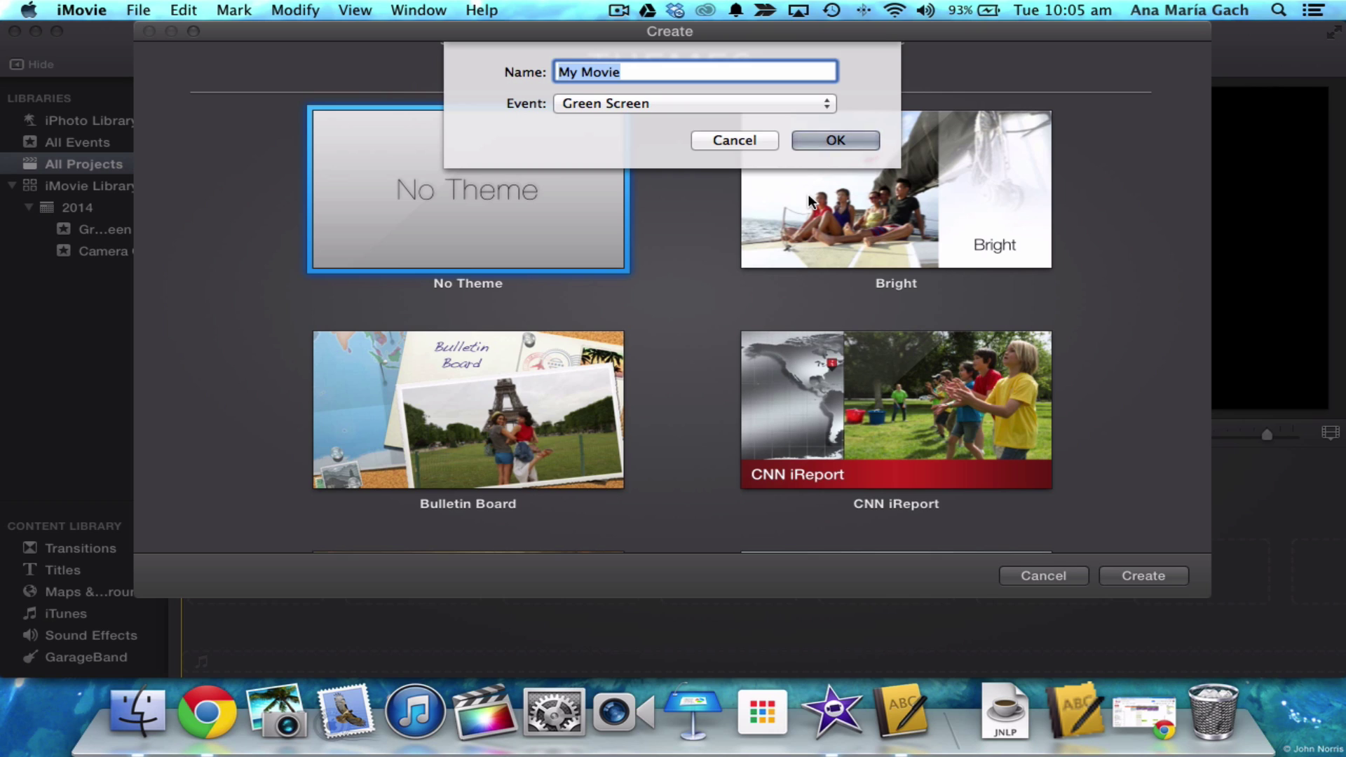
# - Name the project 'Sample Movie', keep the Green Screen event, and confirm
pyautogui.write('Sample Movie')
pyautogui.click(668, 98)
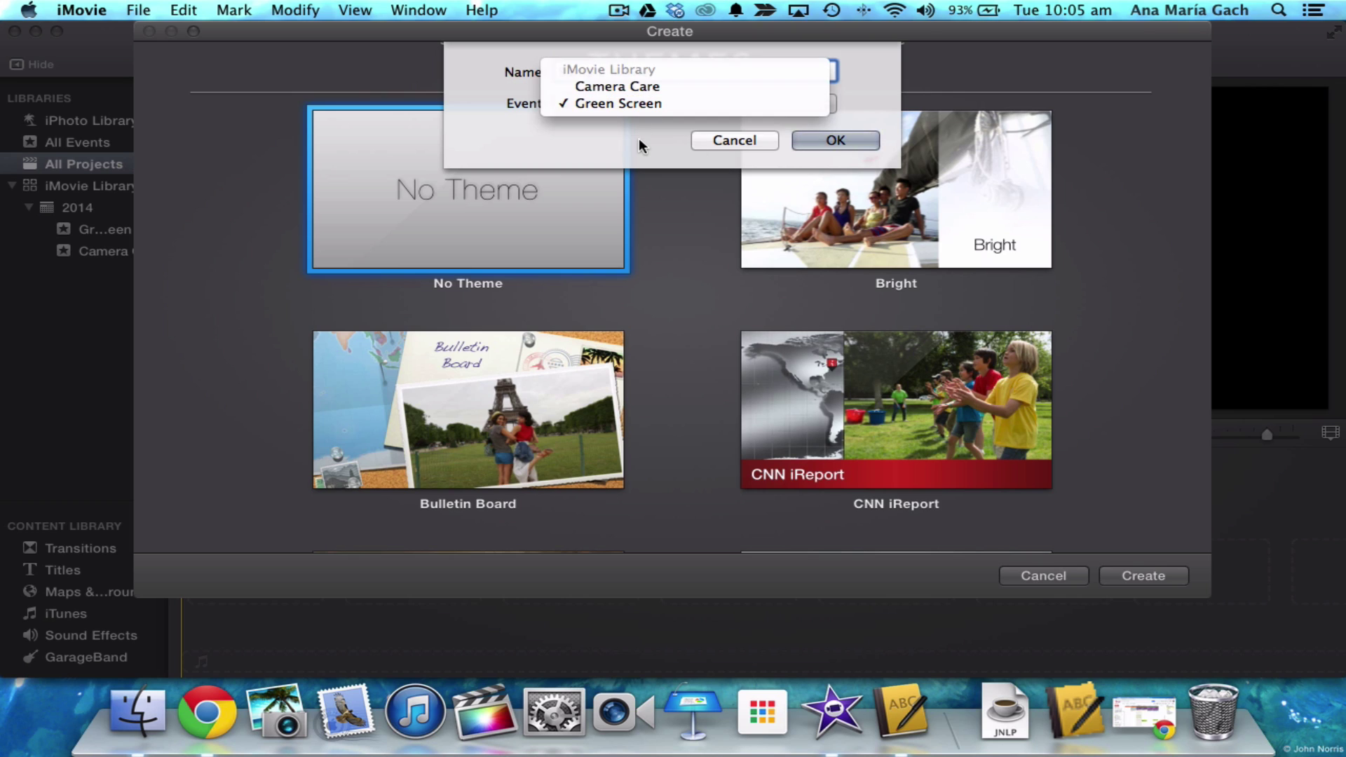
pyautogui.click(667, 103)
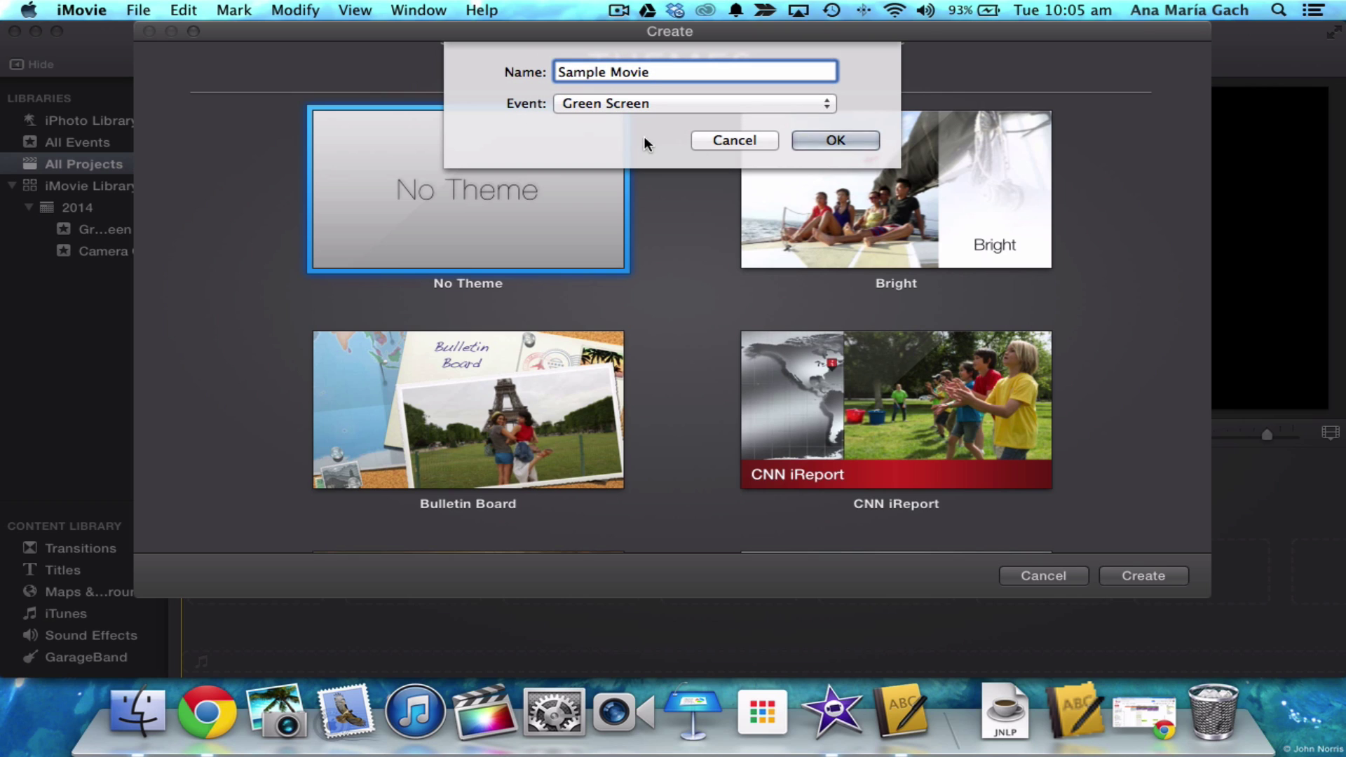
pyautogui.click(835, 140)
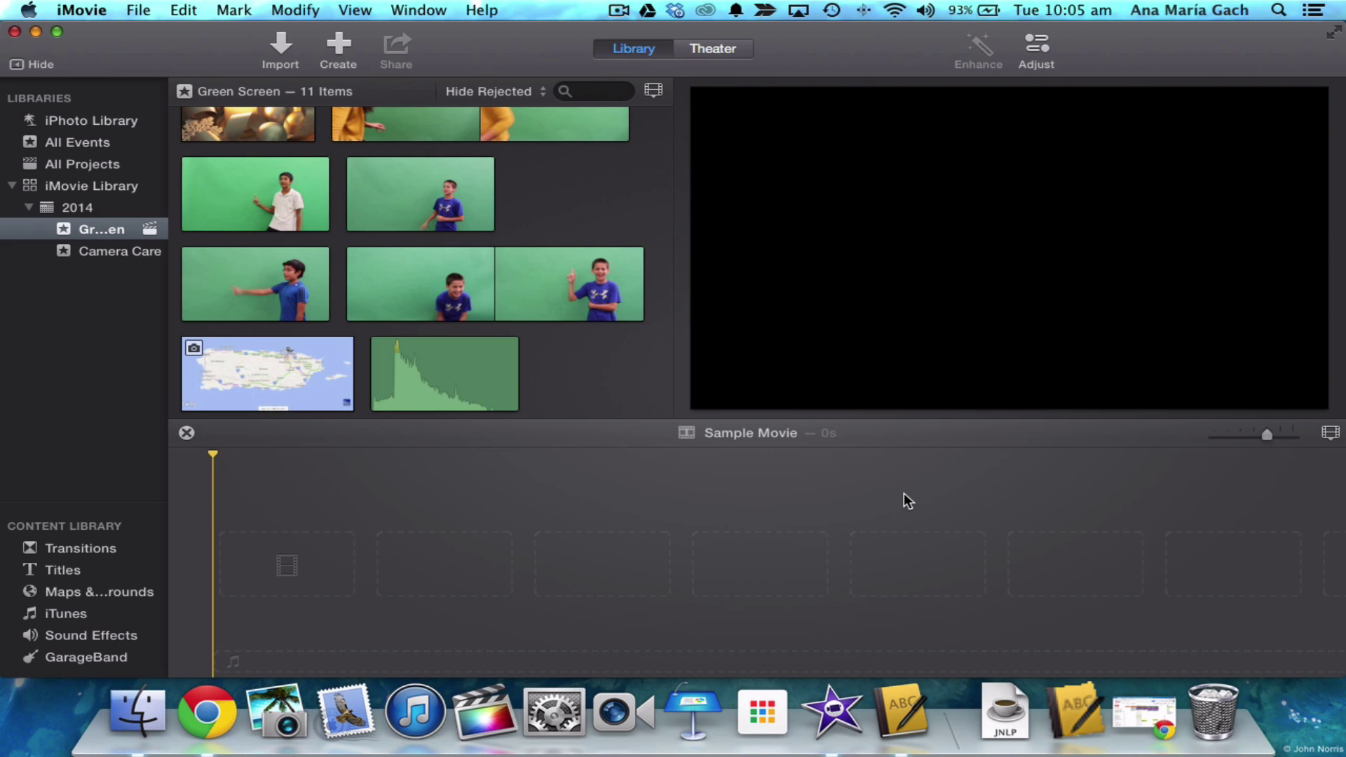
# - Create a new event named 'Sample Movie' from File > New Event
pyautogui.click(139, 9)
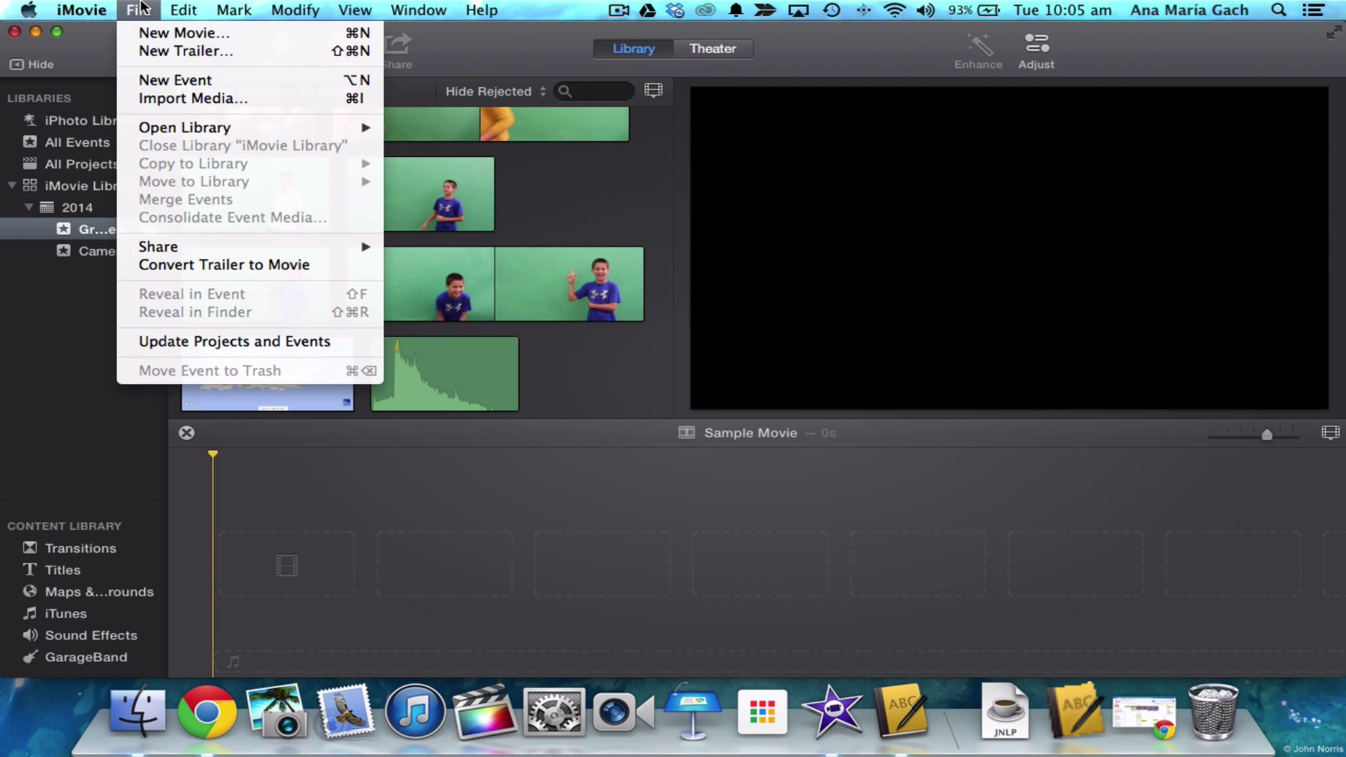
pyautogui.click(149, 79)
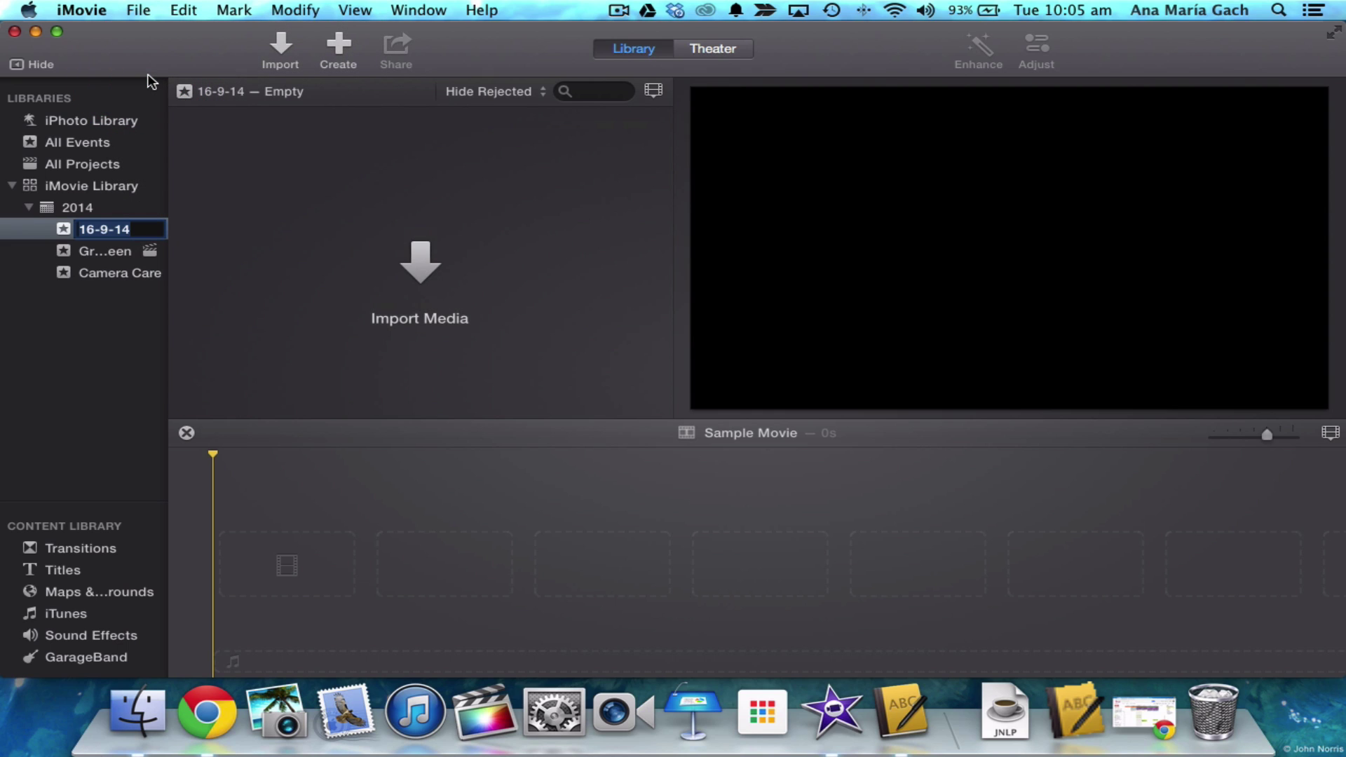
pyautogui.write('Sample Movie')
pyautogui.press('Return')
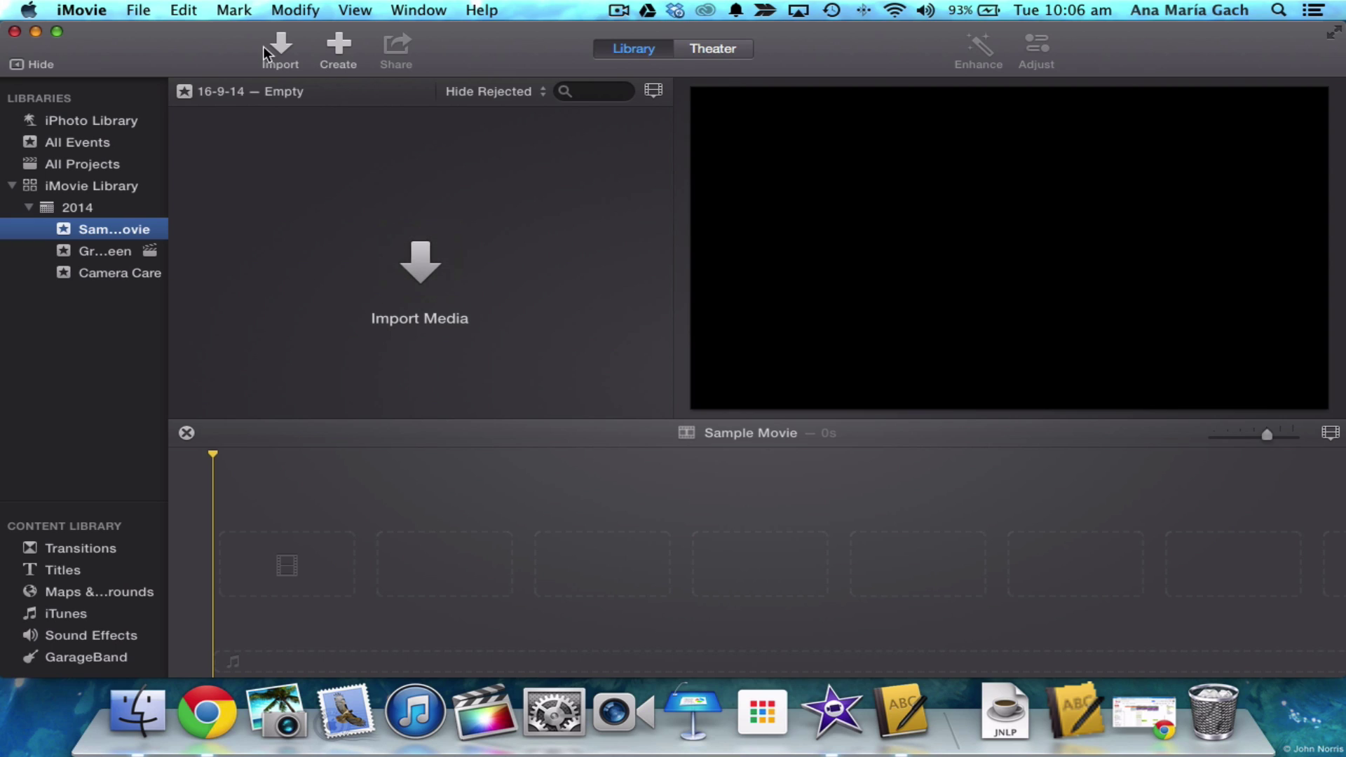
# - Open the Import window and browse to the home folder
pyautogui.click(414, 259)
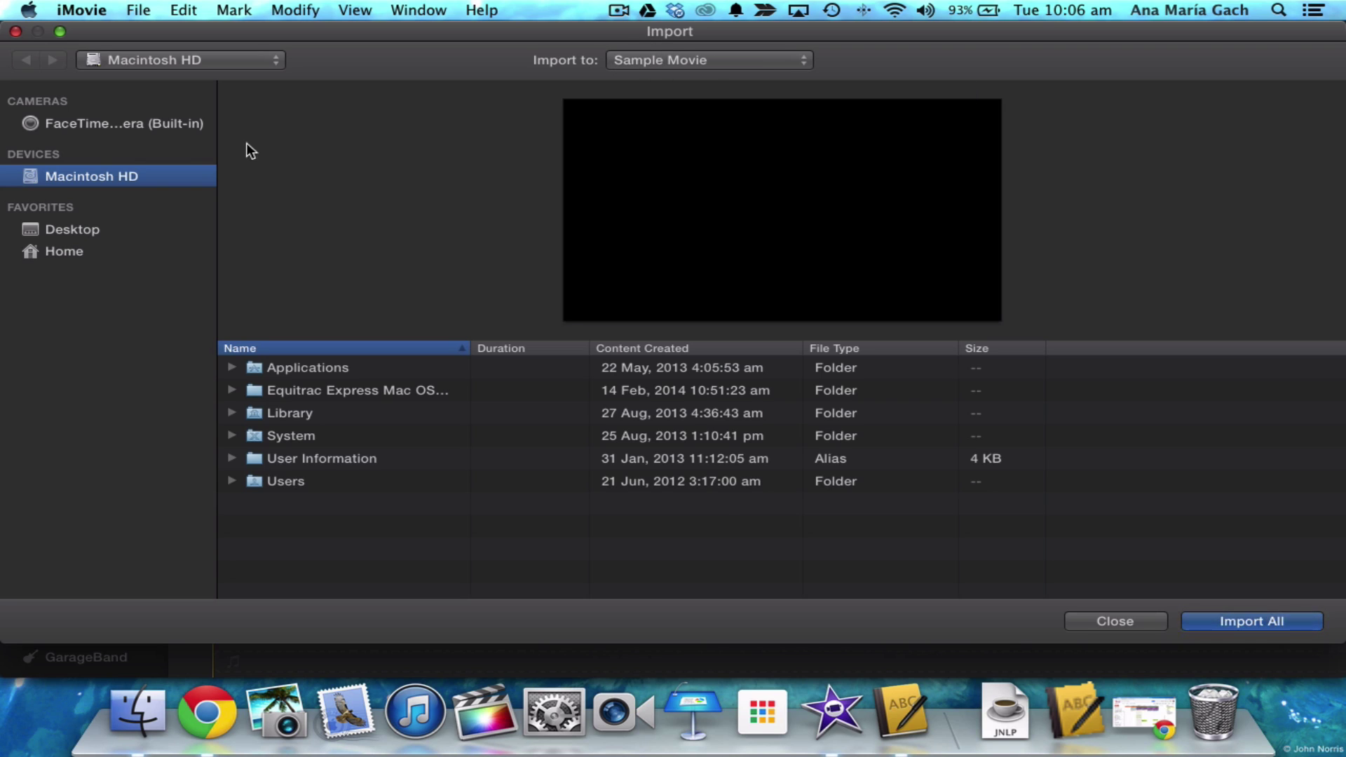
pyautogui.click(146, 125)
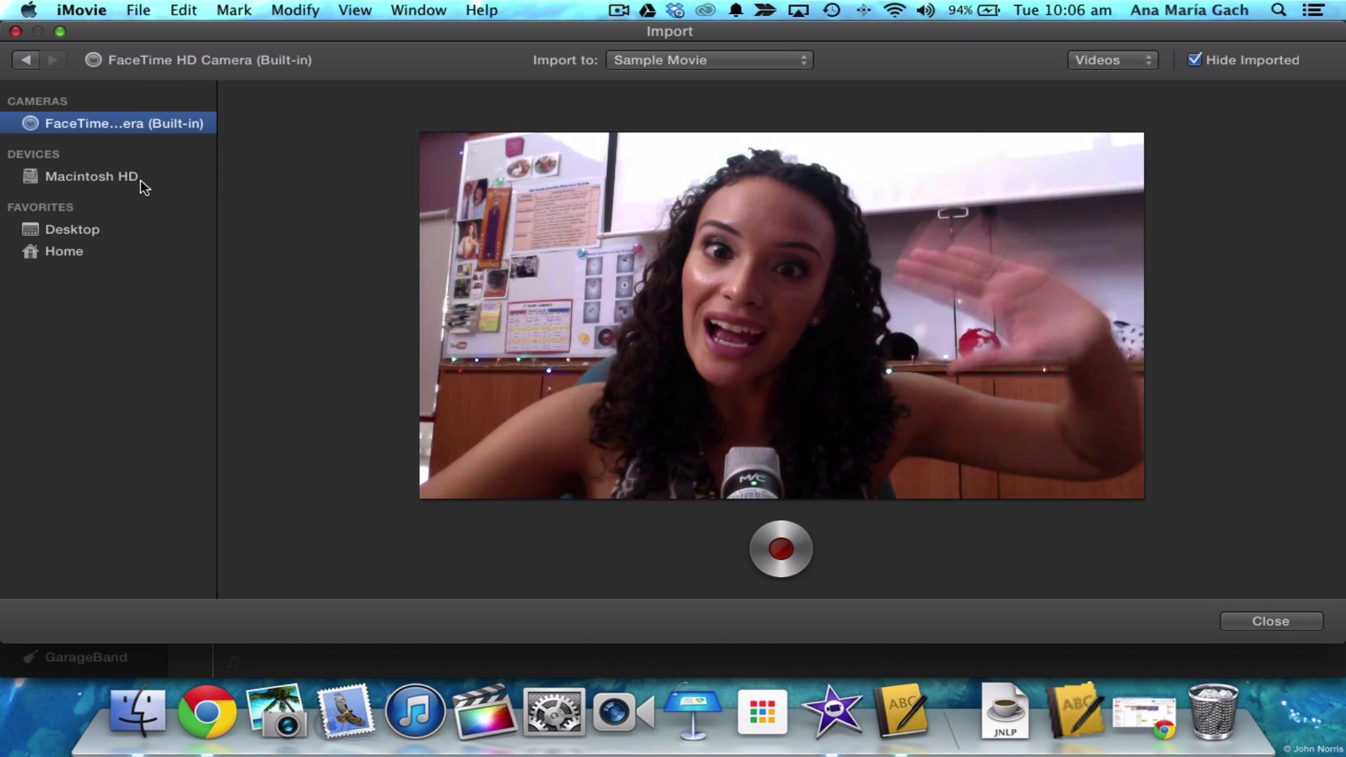
pyautogui.click(86, 184)
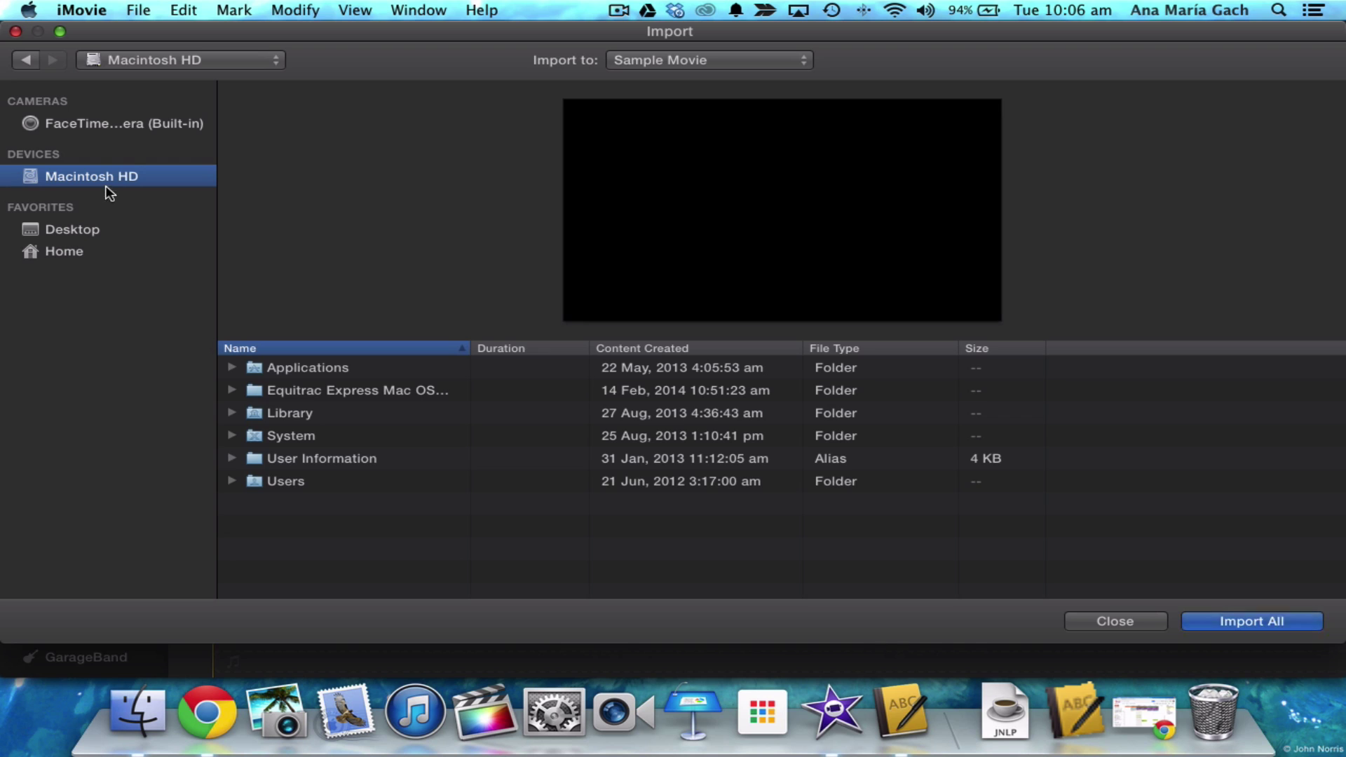
pyautogui.click(109, 235)
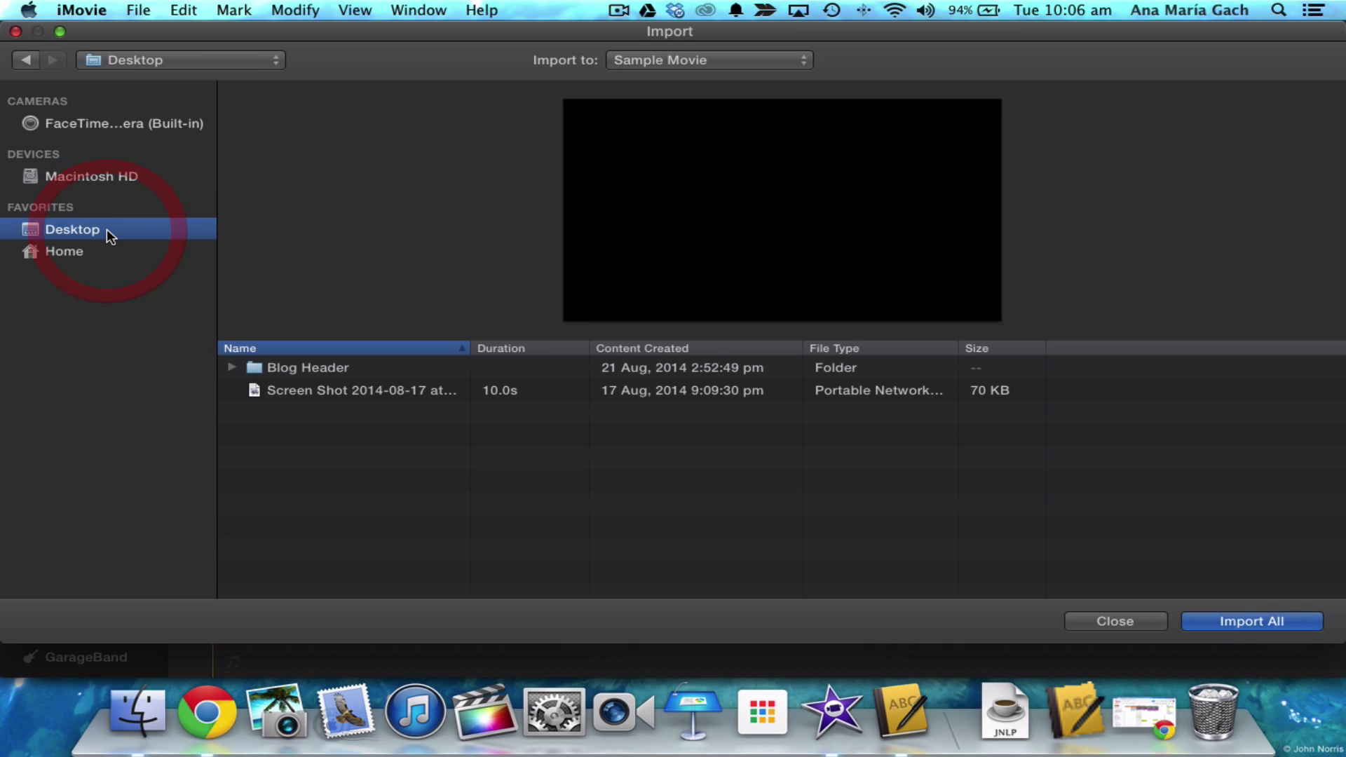
pyautogui.click(68, 254)
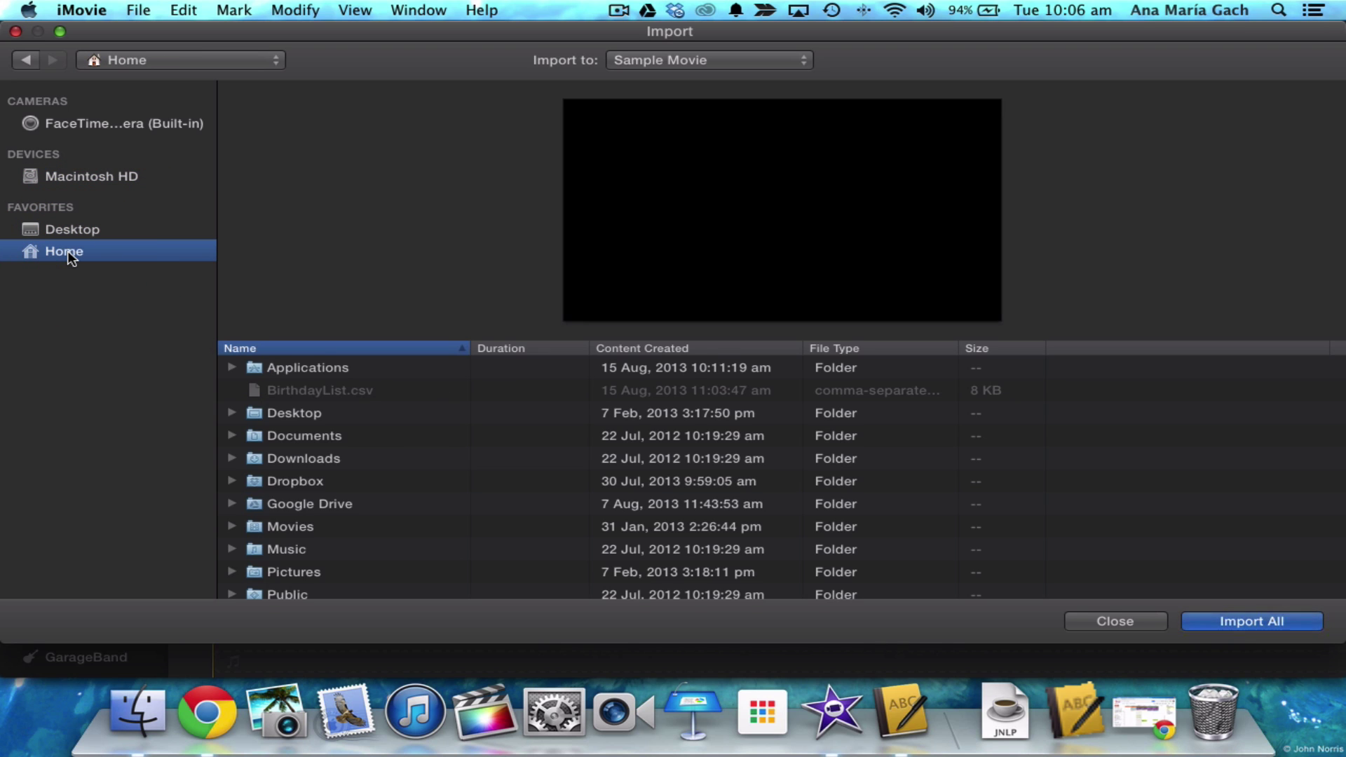
pyautogui.scroll(-1, 368, 523)
pyautogui.scroll(1, 367, 524)
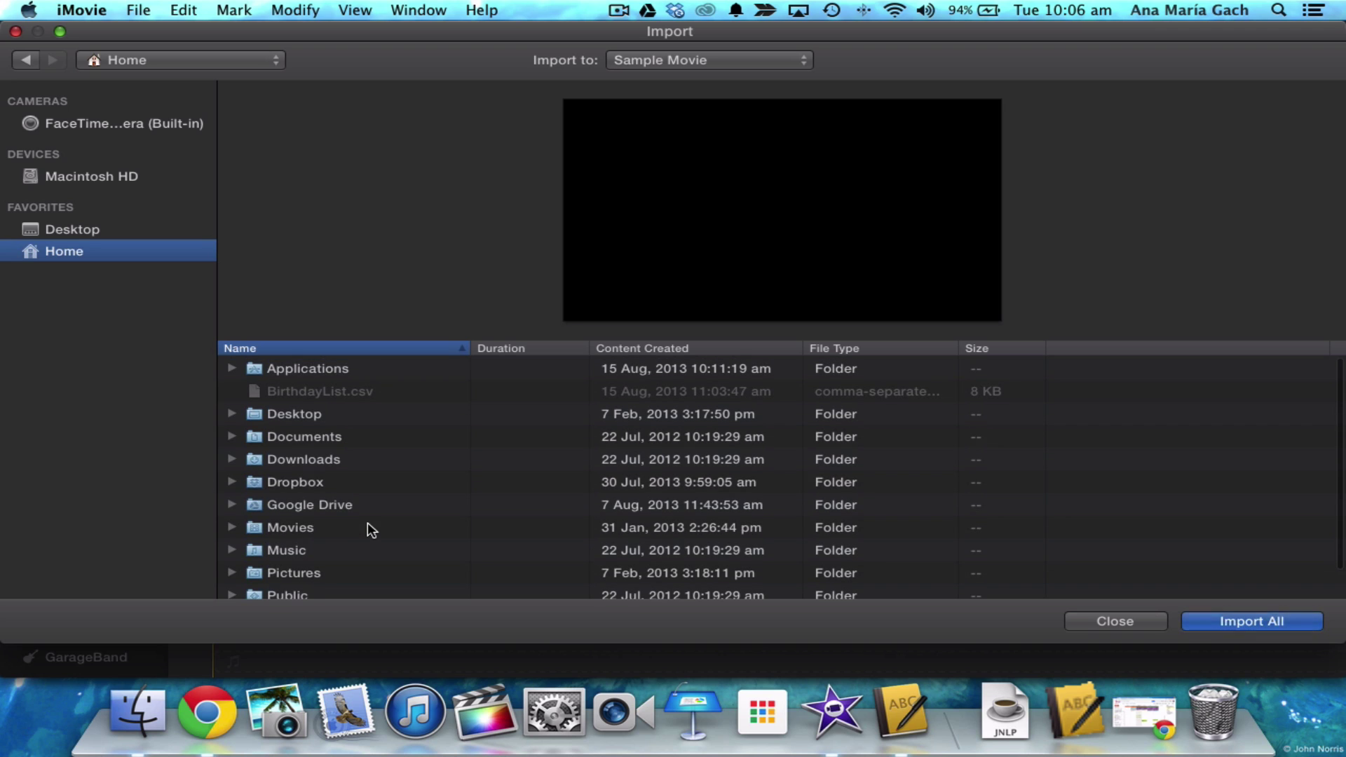
# - Import Summer Timelapse.mp4 from Downloads into the Sample Movie event
pyautogui.doubleClick(326, 458)
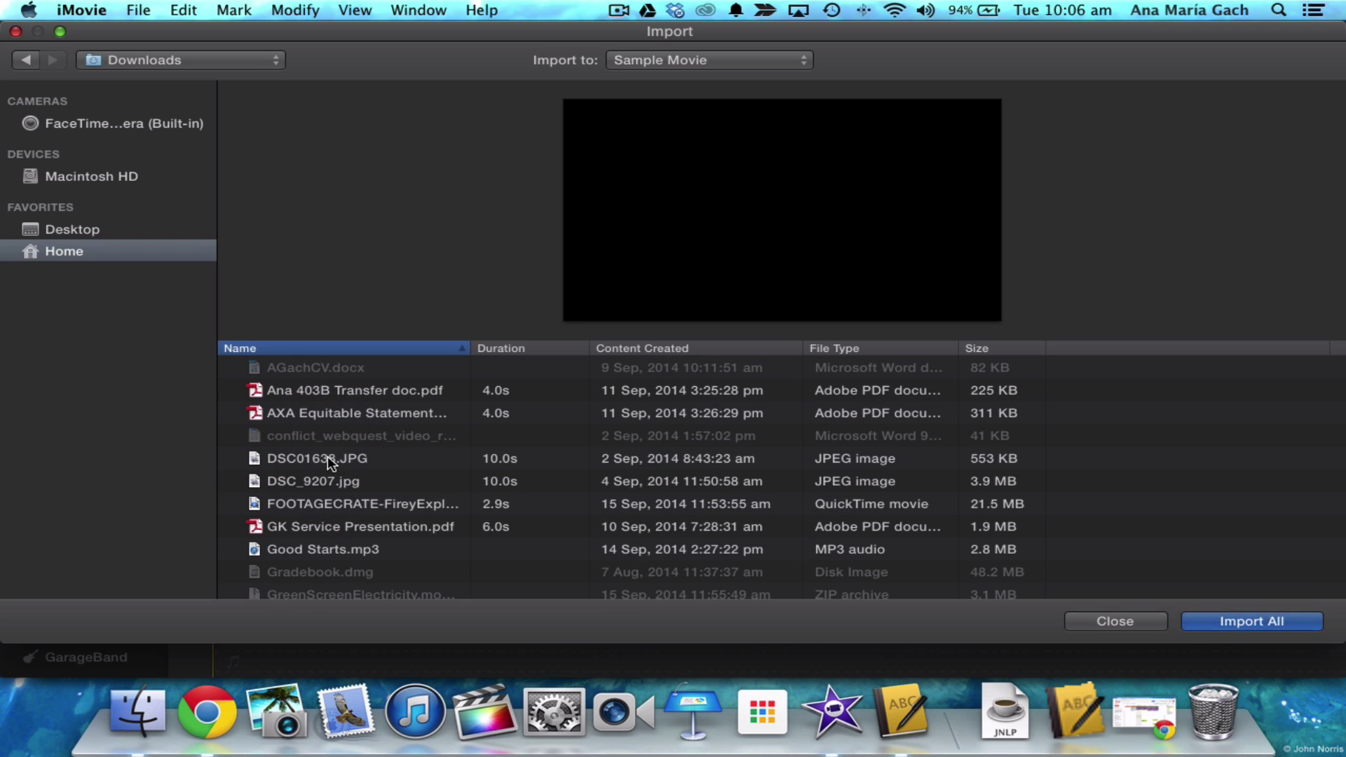
pyautogui.scroll(-5, 328, 457)
pyautogui.scroll(-5, 327, 456)
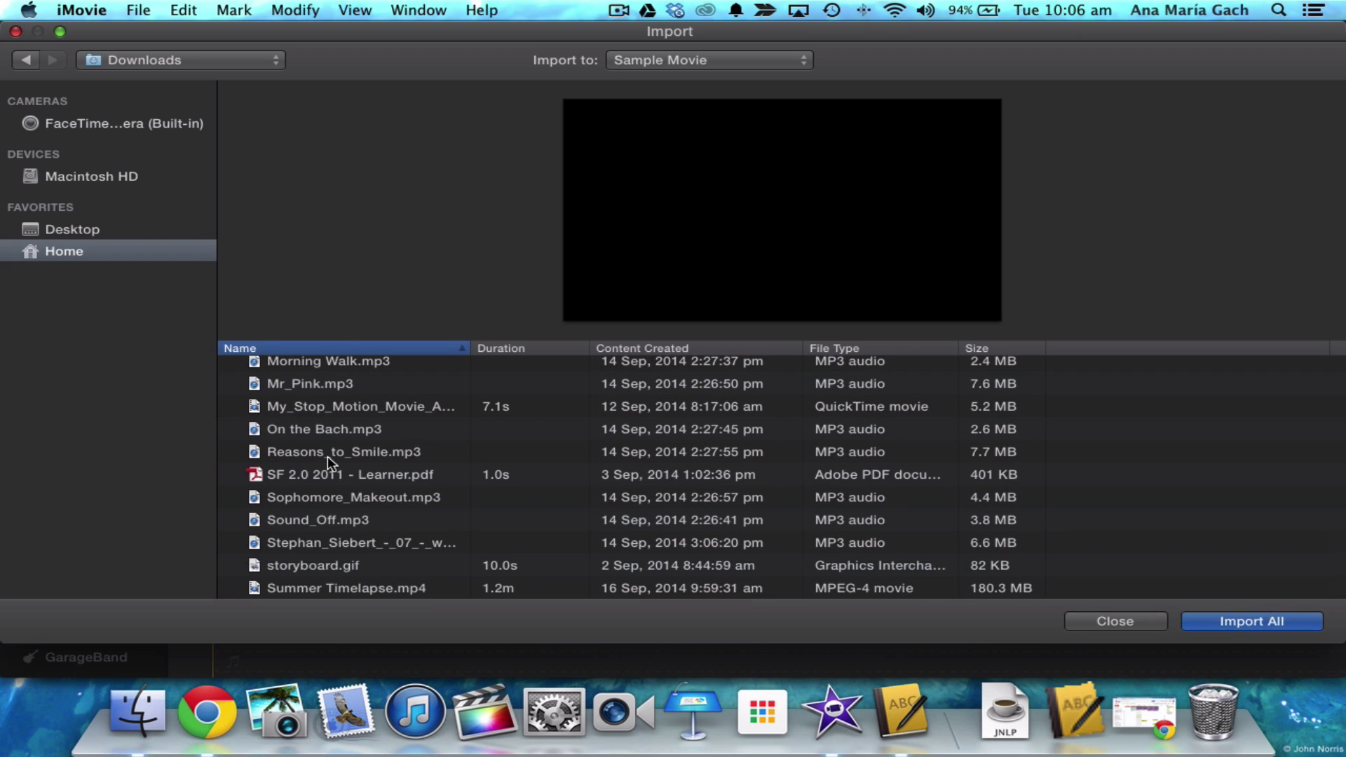
pyautogui.click(336, 588)
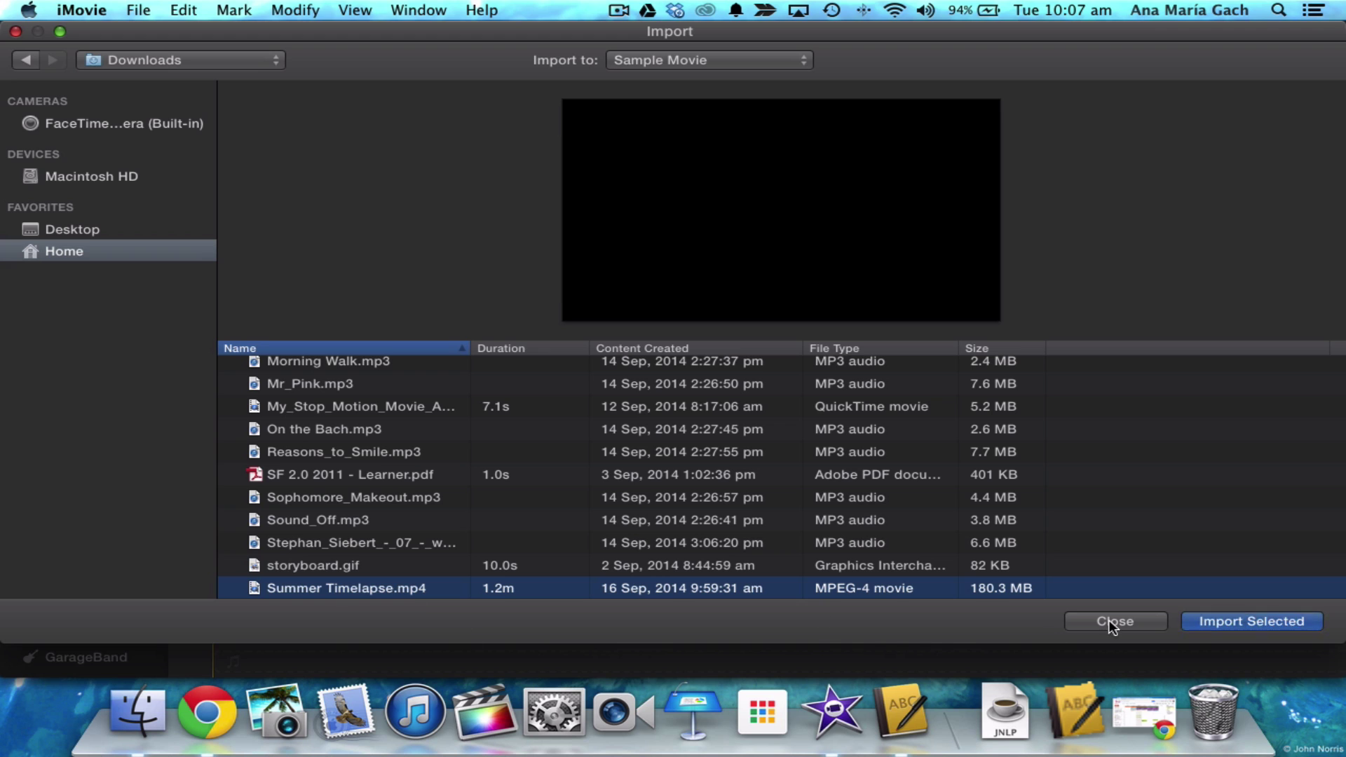
pyautogui.click(1216, 615)
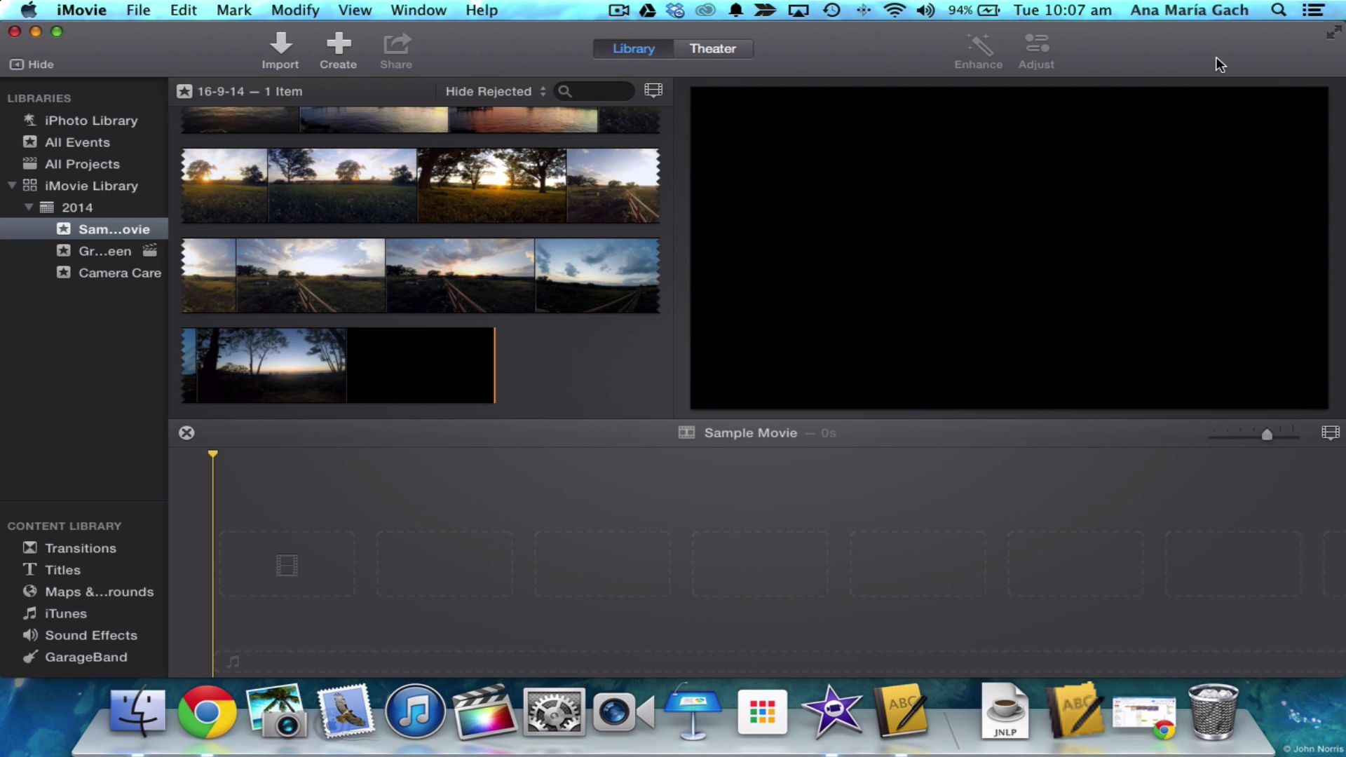
# - Select the first 45.0s of the Summer Timelapse clip and add it to the timeline
pyautogui.scroll(5, 528, 204)
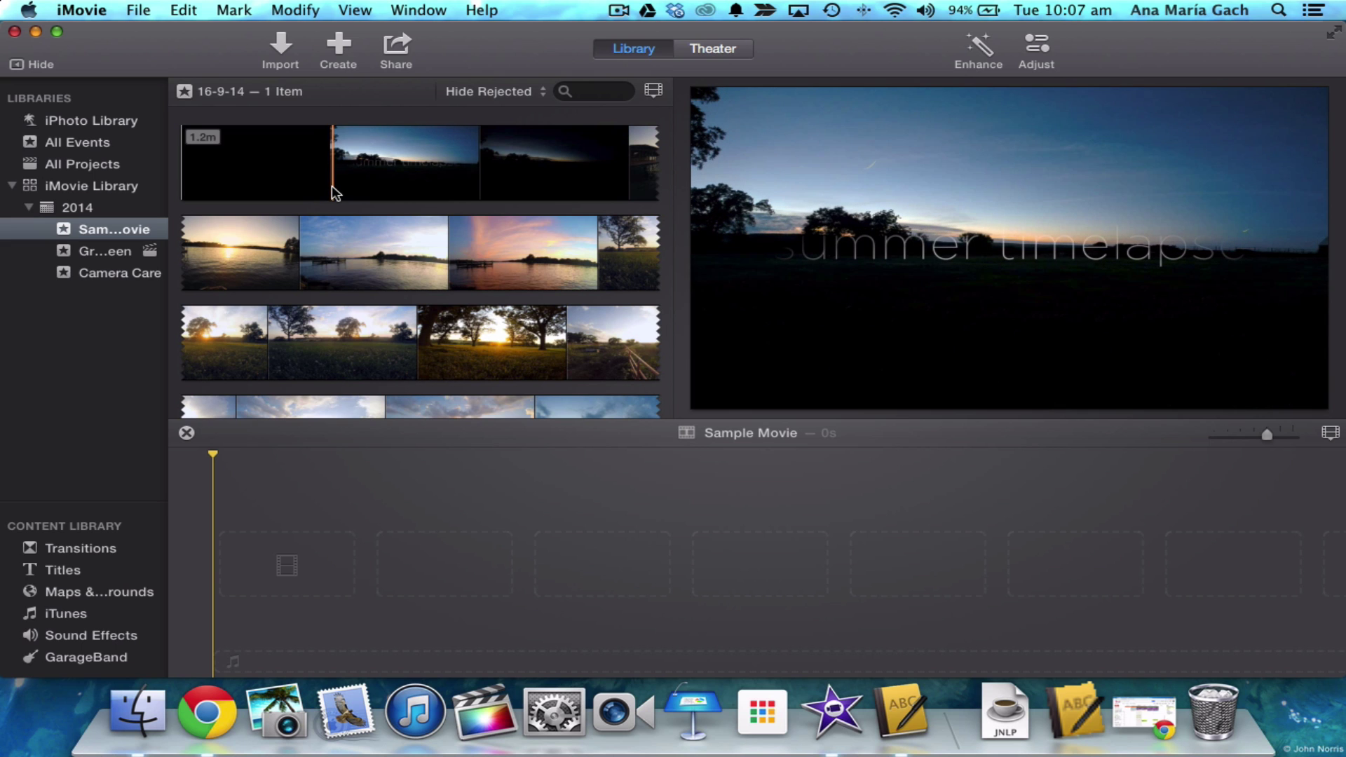
pyautogui.moveTo(181, 180); pyautogui.dragTo(568, 347)
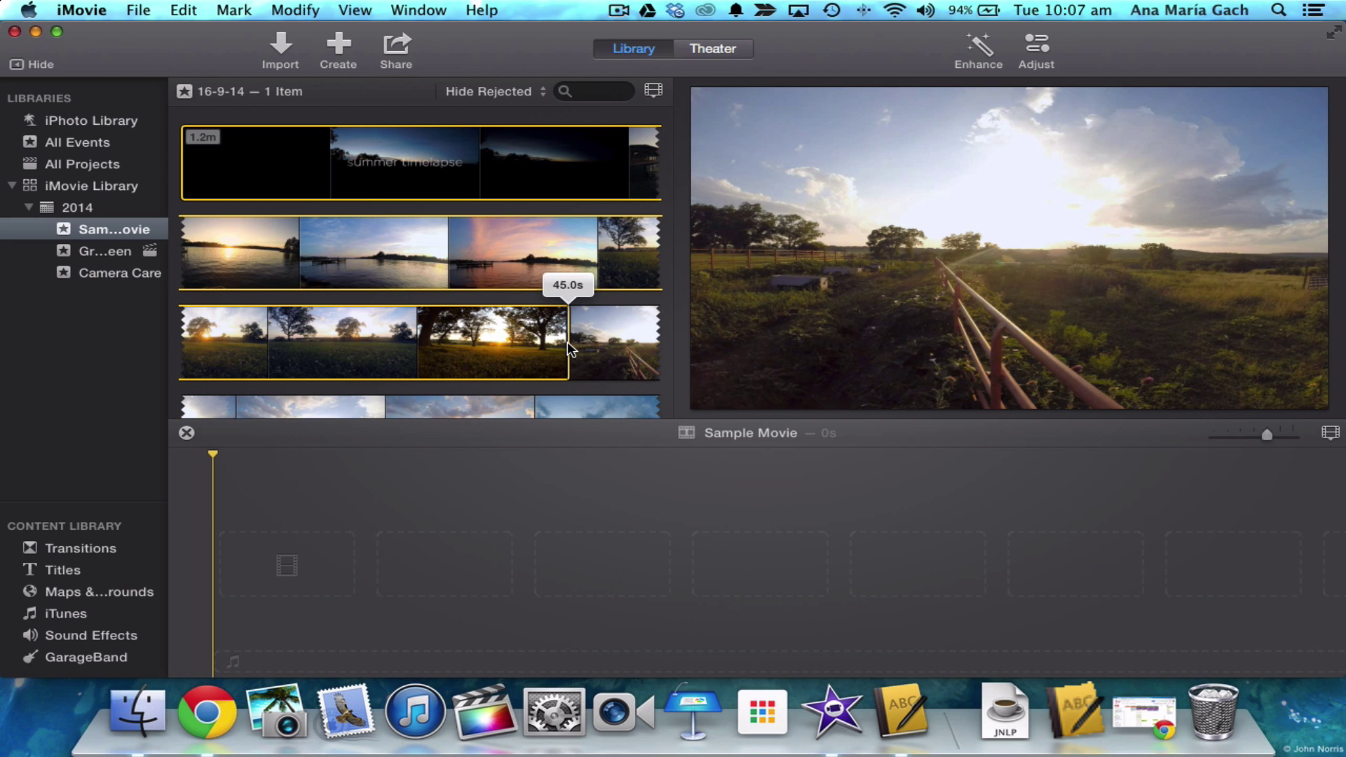
pyautogui.moveTo(568, 347); pyautogui.dragTo(568, 347)
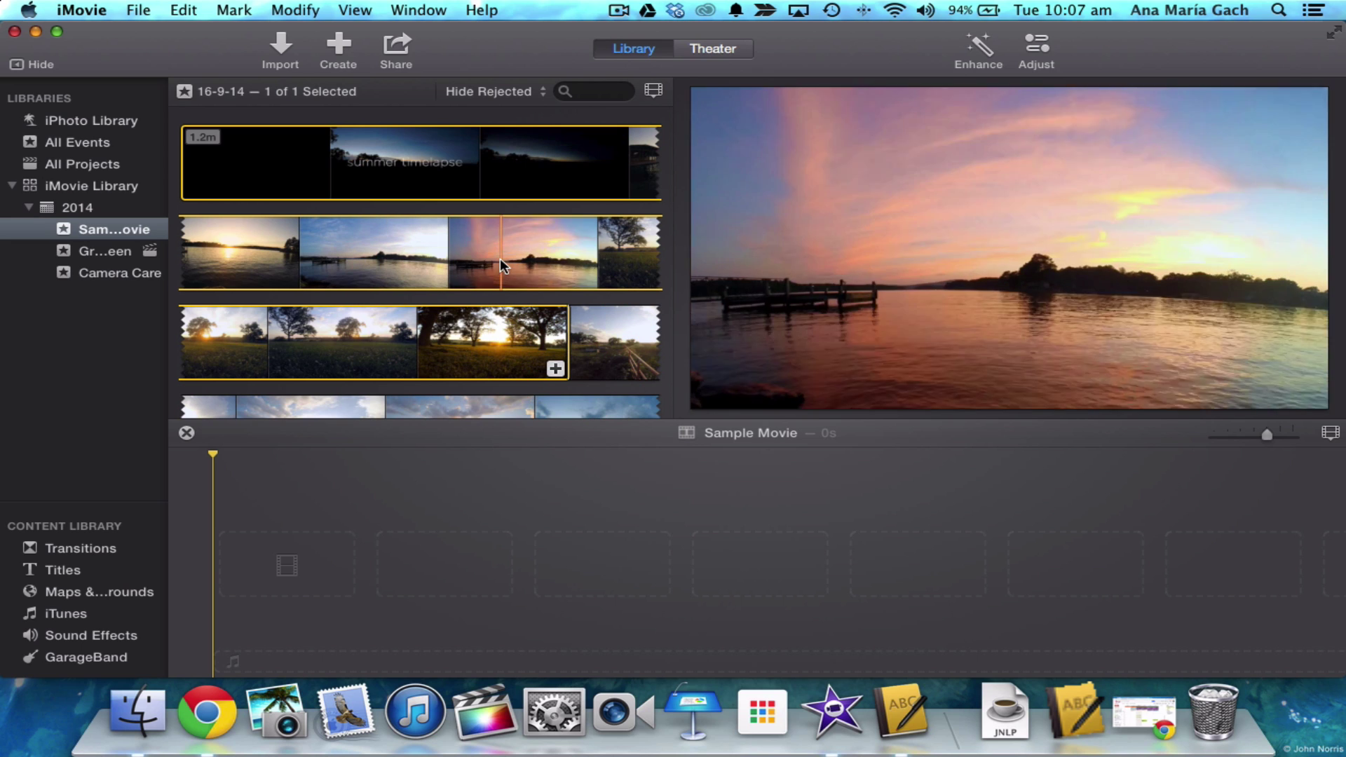
pyautogui.moveTo(452, 261); pyautogui.dragTo(314, 547)
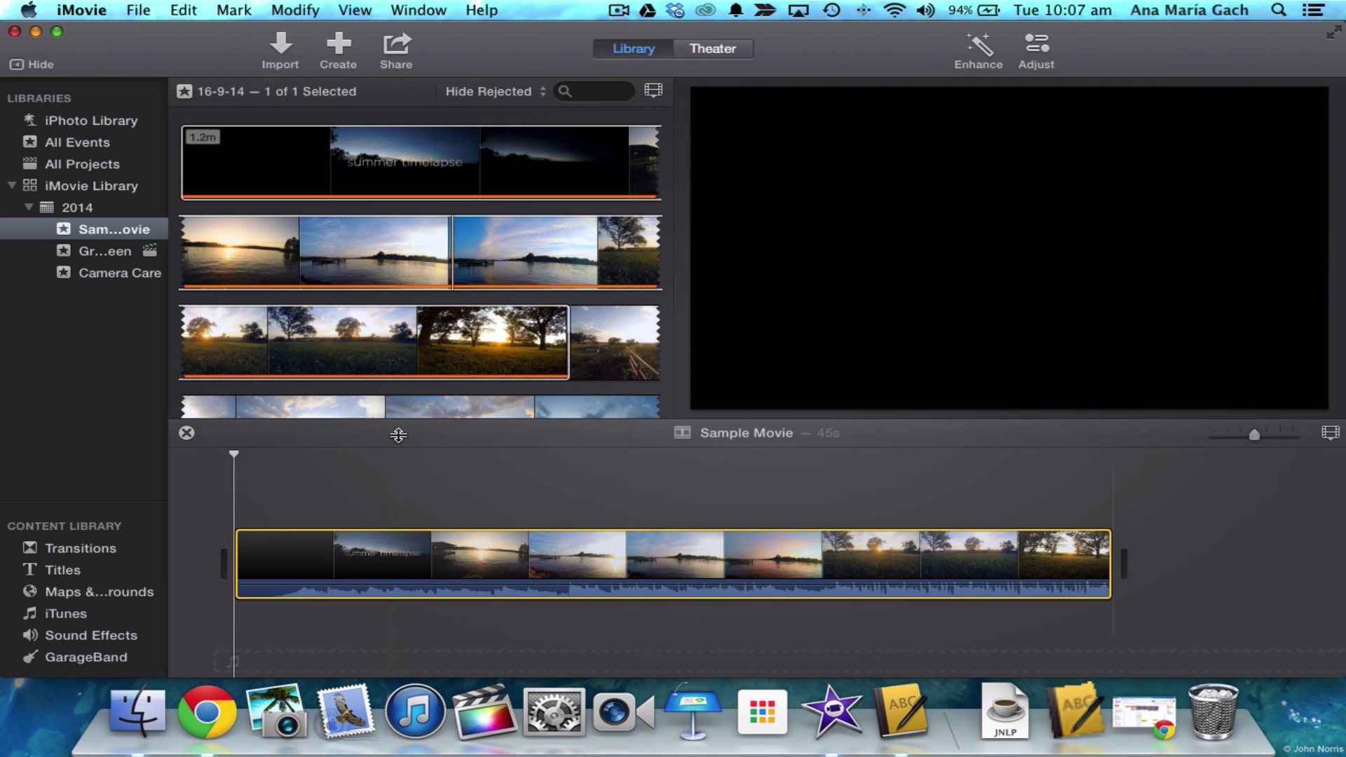
# - Lower the timelapse clip's volume from 100% to 0% and play back to confirm silence
pyautogui.press('space')
pyautogui.press('space')
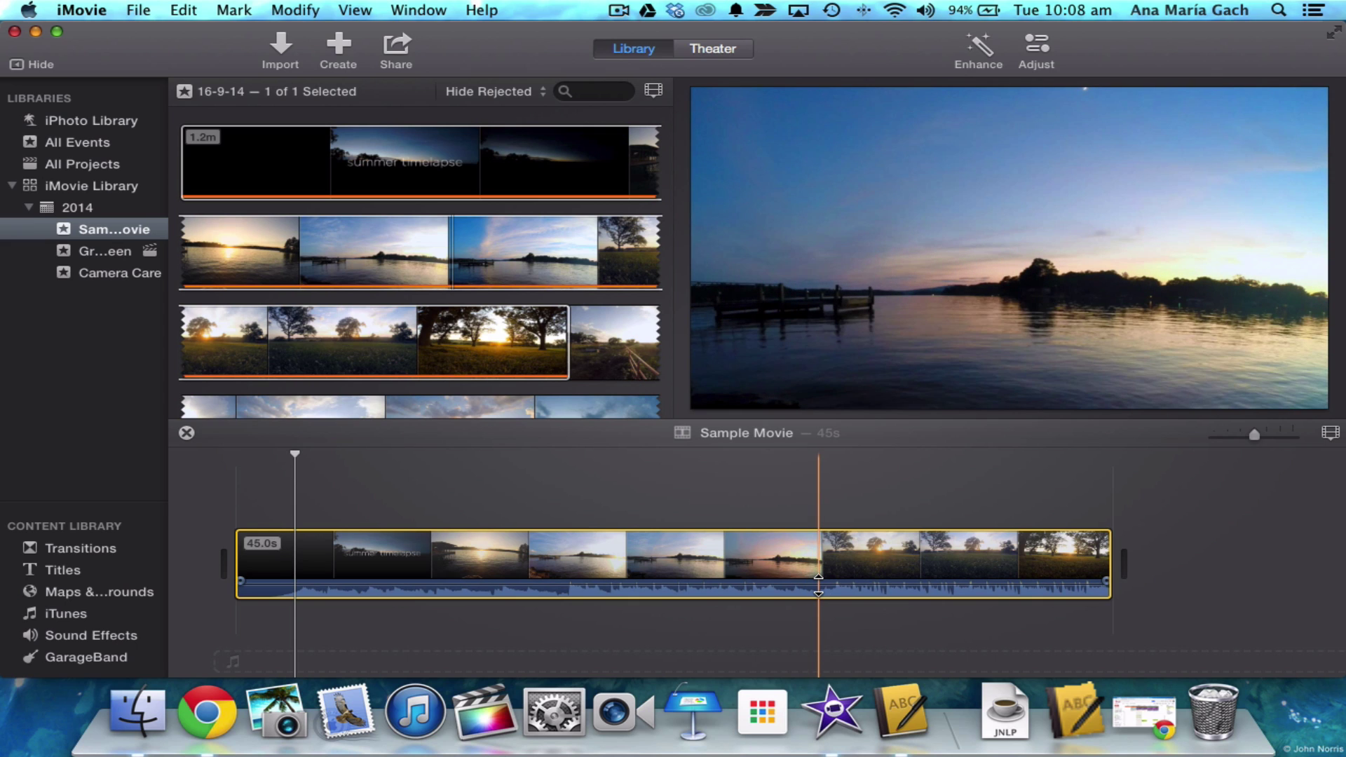
pyautogui.click(818, 585)
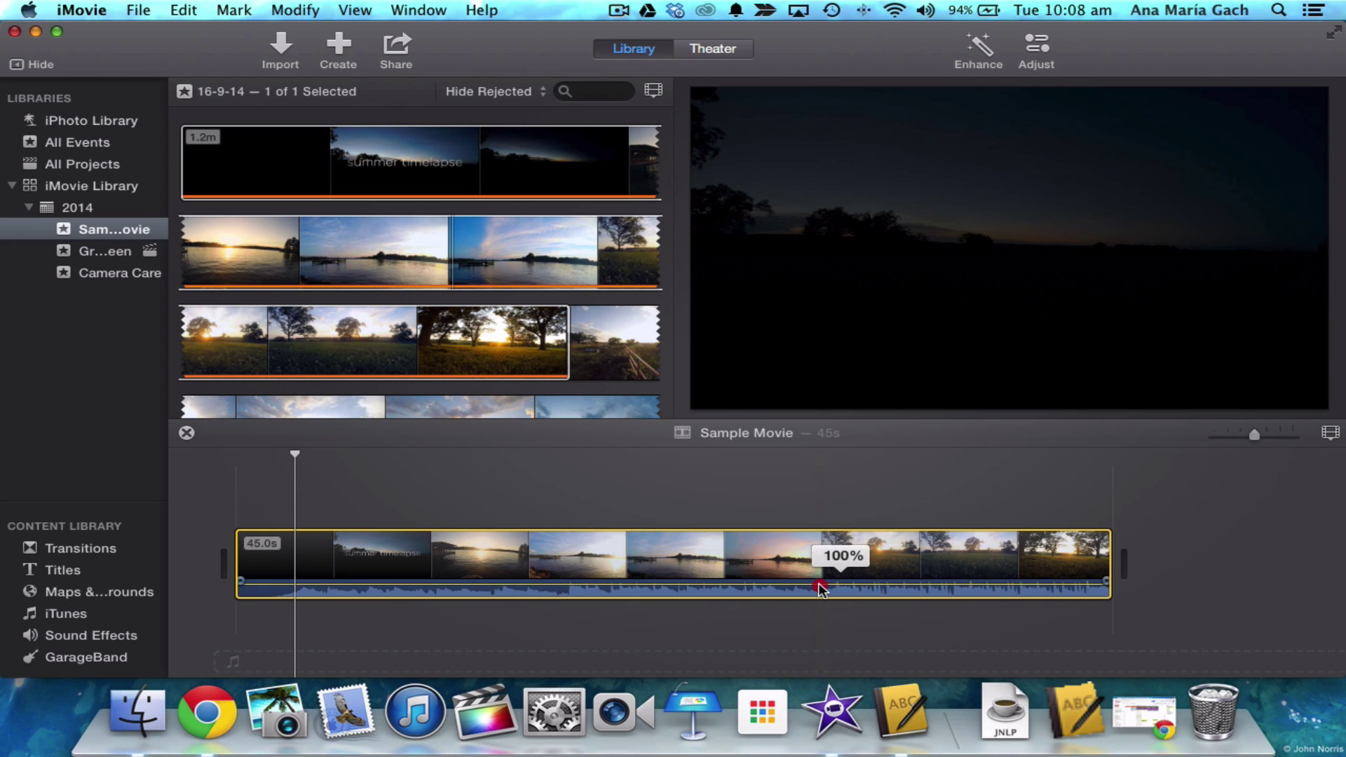
pyautogui.moveTo(822, 587); pyautogui.dragTo(826, 633)
pyautogui.click(416, 572)
pyautogui.press('space')
pyautogui.press('space')
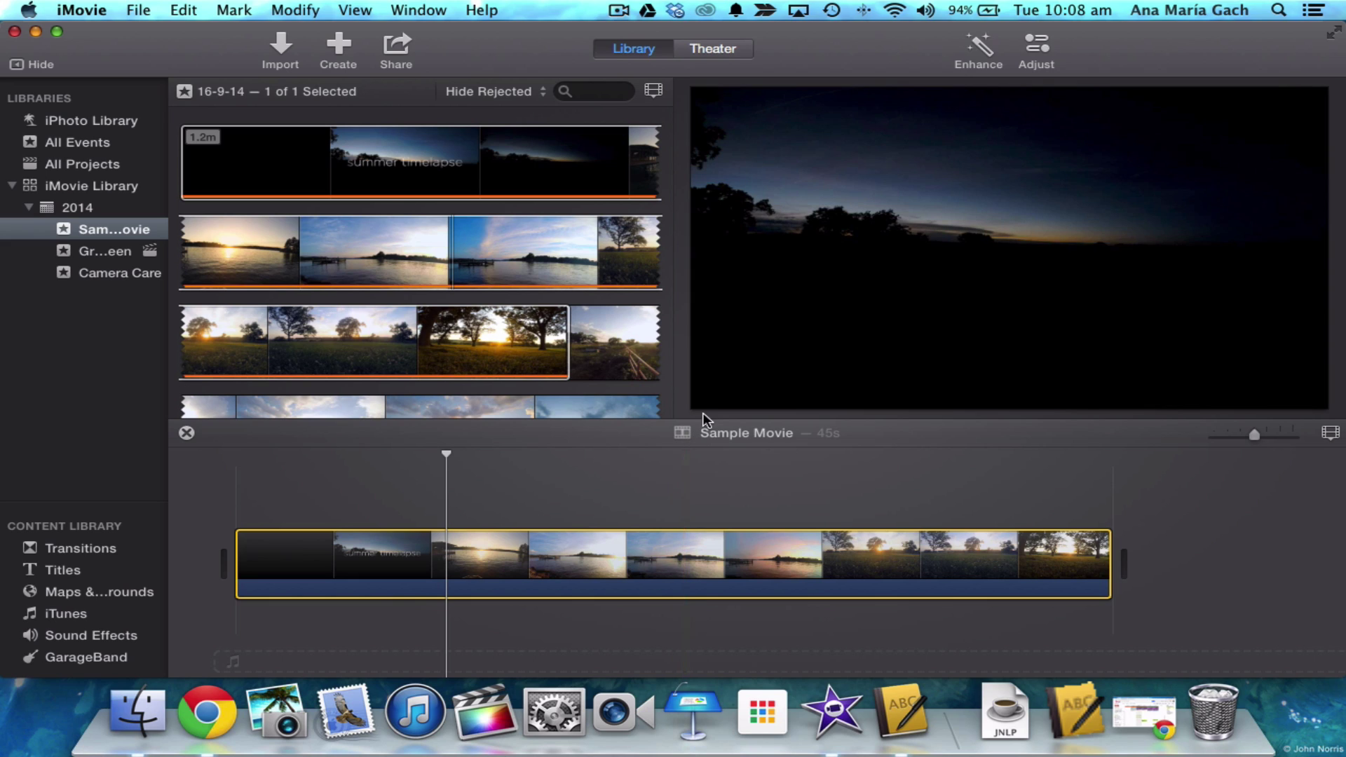
# - Increase the clip's saturation in Color Correction while viewing a bright lake frame
pyautogui.click(1035, 53)
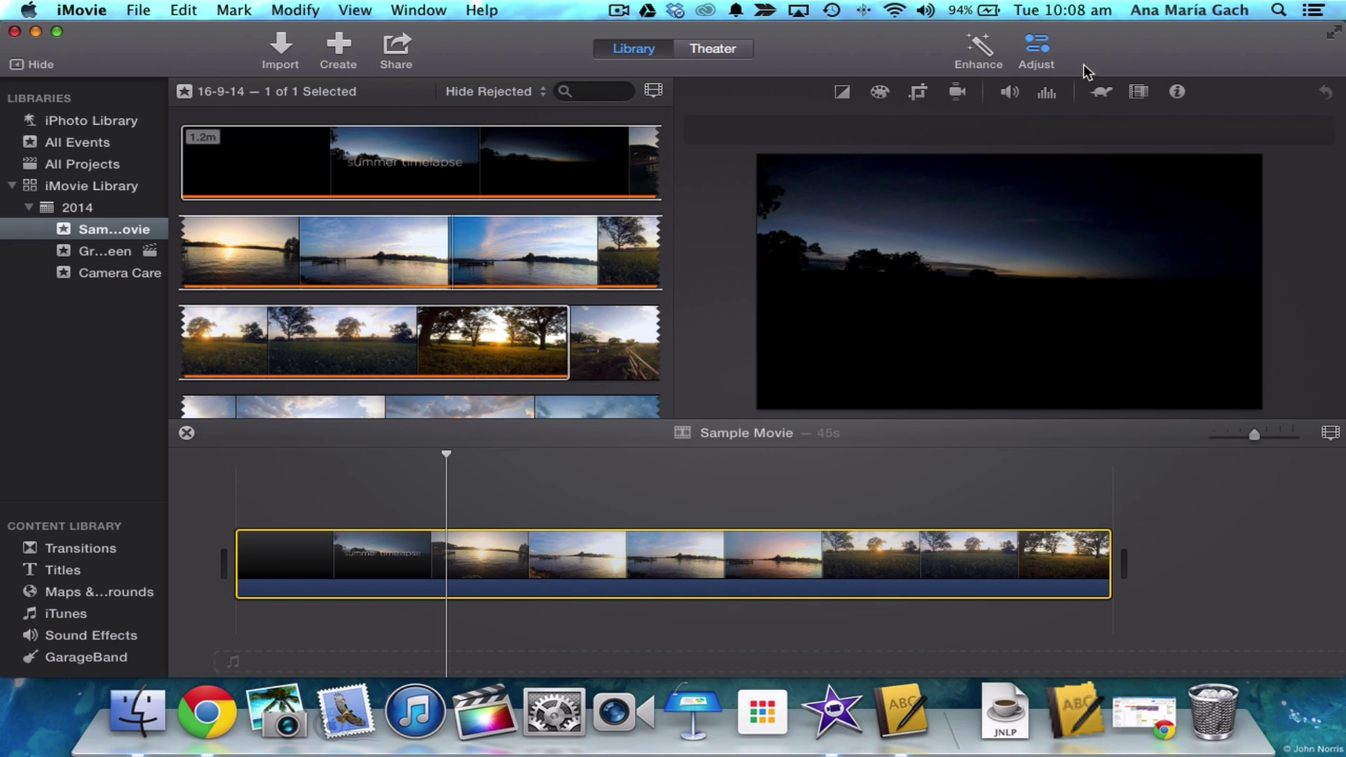
pyautogui.click(844, 93)
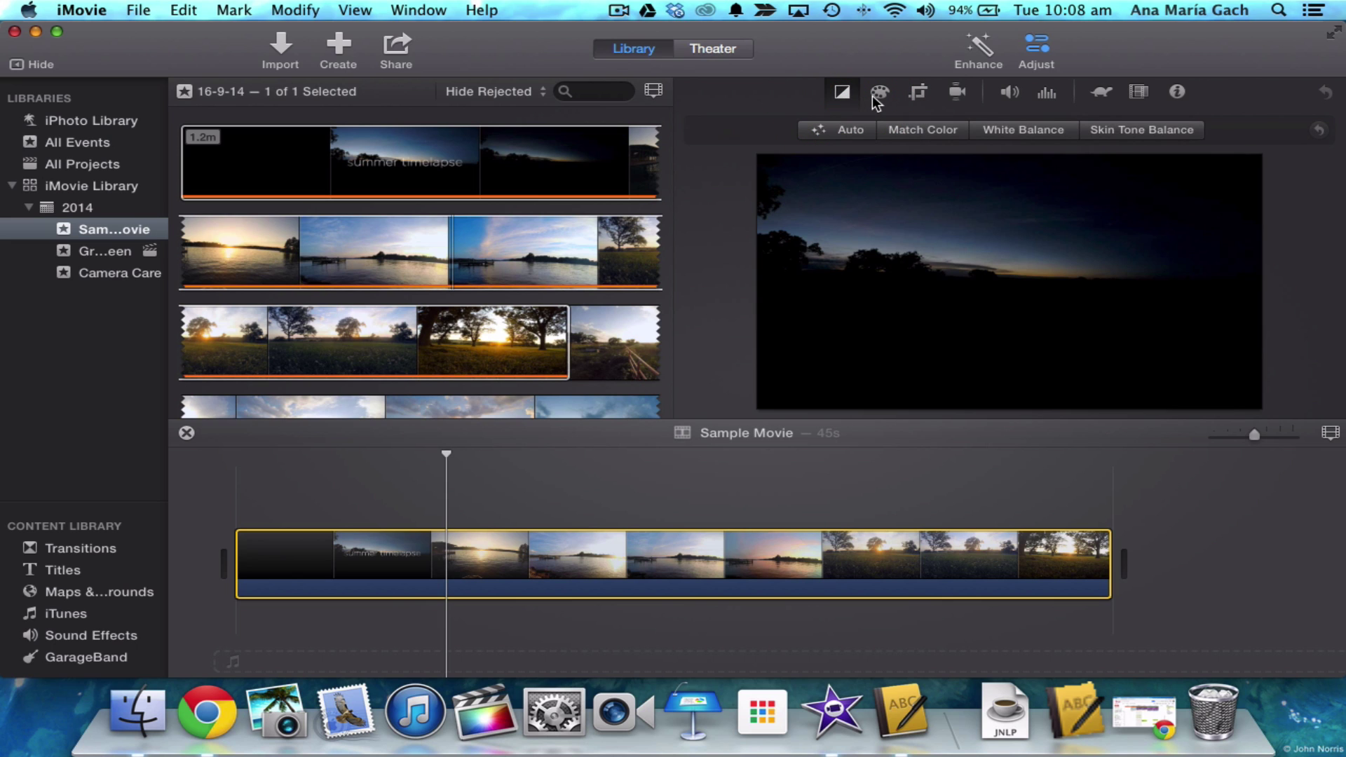
pyautogui.click(880, 94)
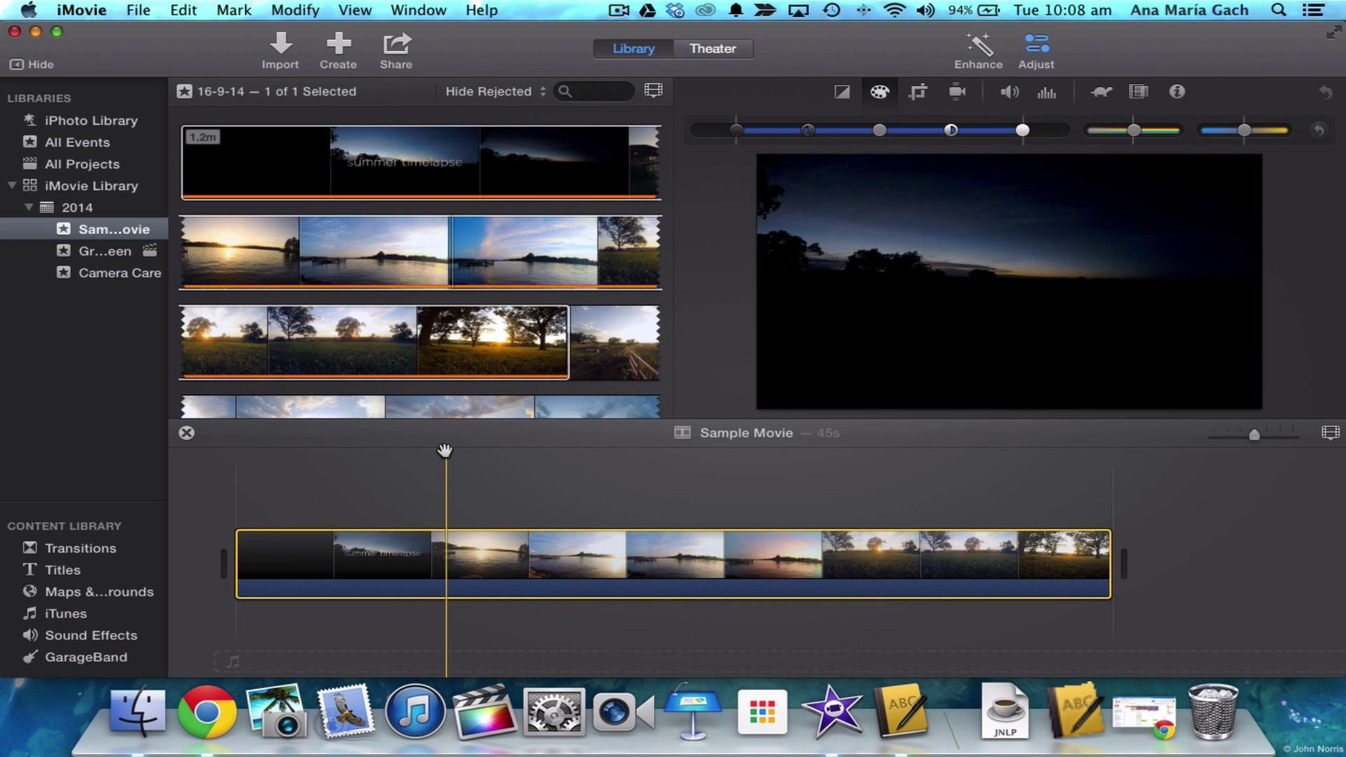
pyautogui.moveTo(520, 456); pyautogui.dragTo(576, 456)
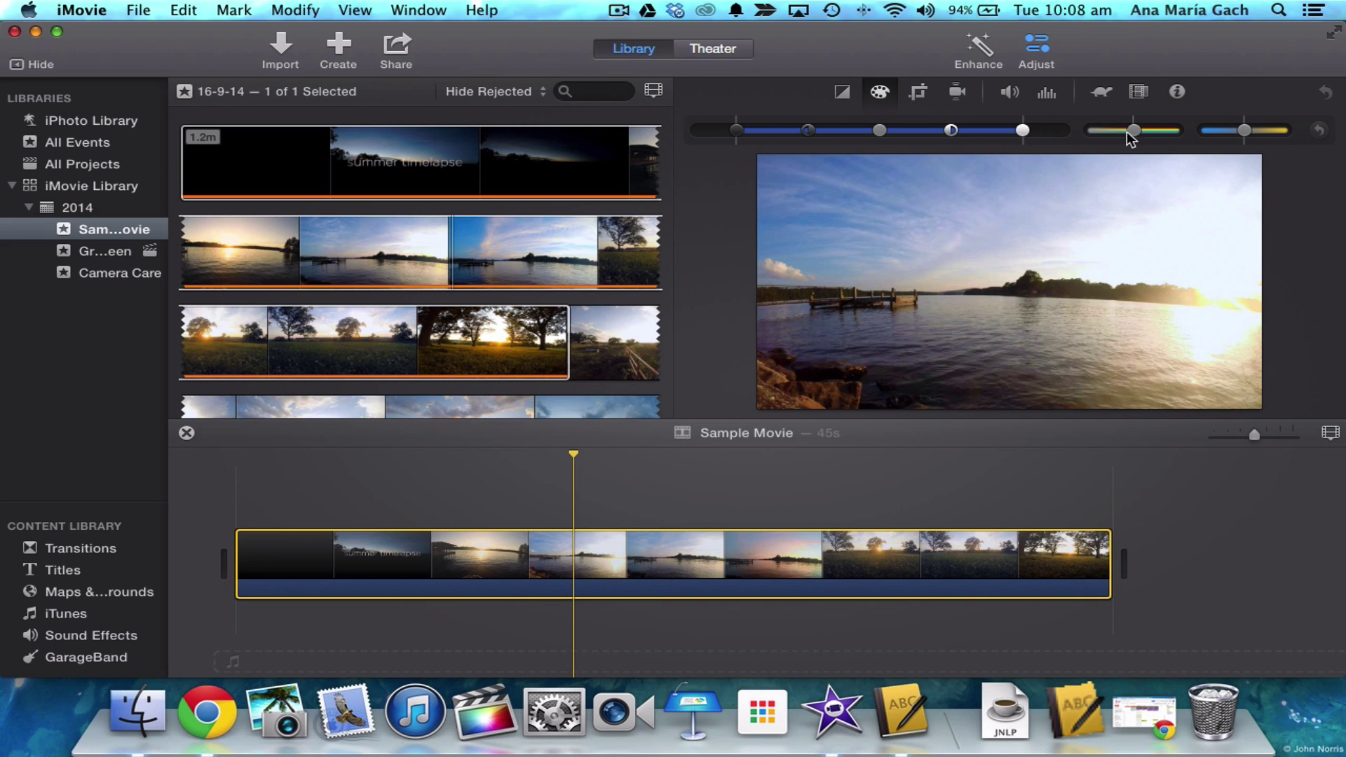
pyautogui.moveTo(1135, 130)
pyautogui.mouseDown()
pyautogui.moveTo(1168, 131)
pyautogui.moveTo(1096, 146)
pyautogui.moveTo(1136, 143)
pyautogui.mouseUp()
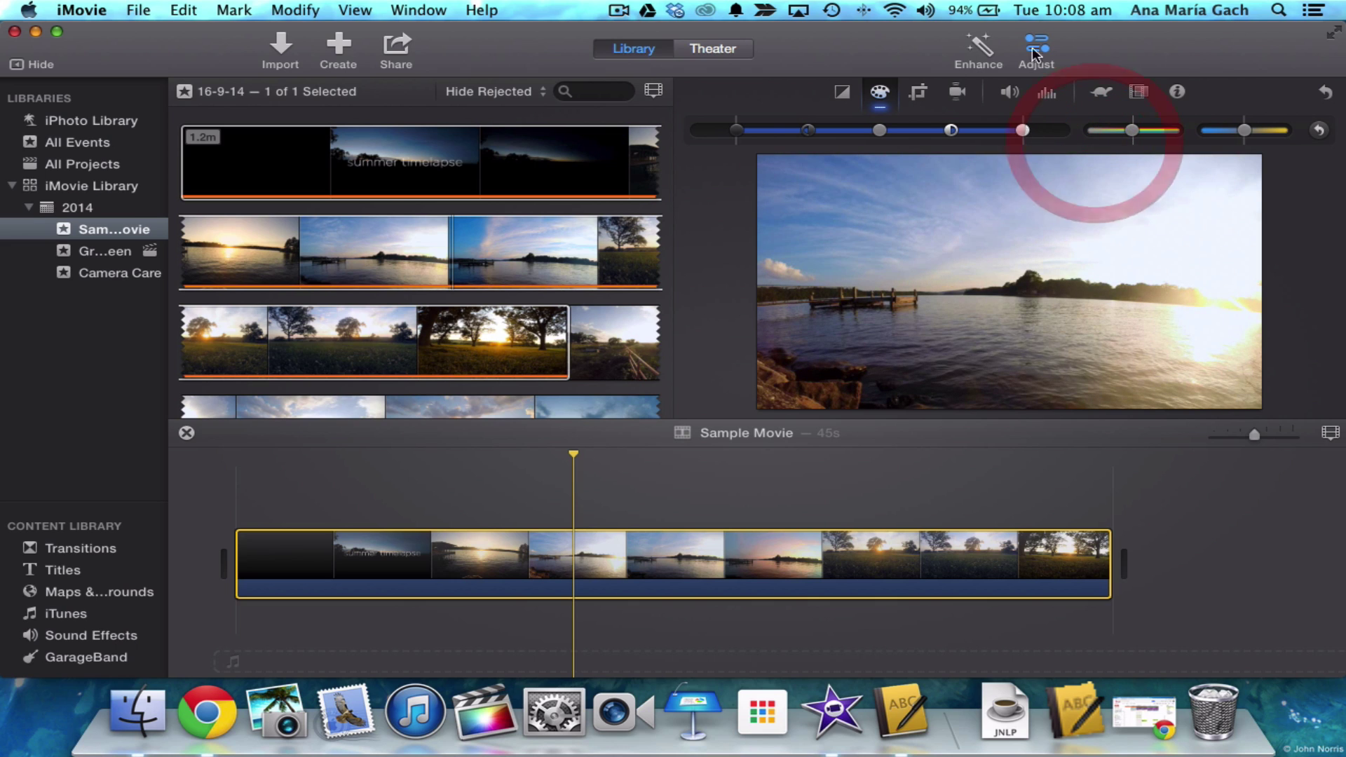
# - Try Crop to Fill and Ken Burns, then set the clip's crop style to Fit and apply
pyautogui.click(919, 95)
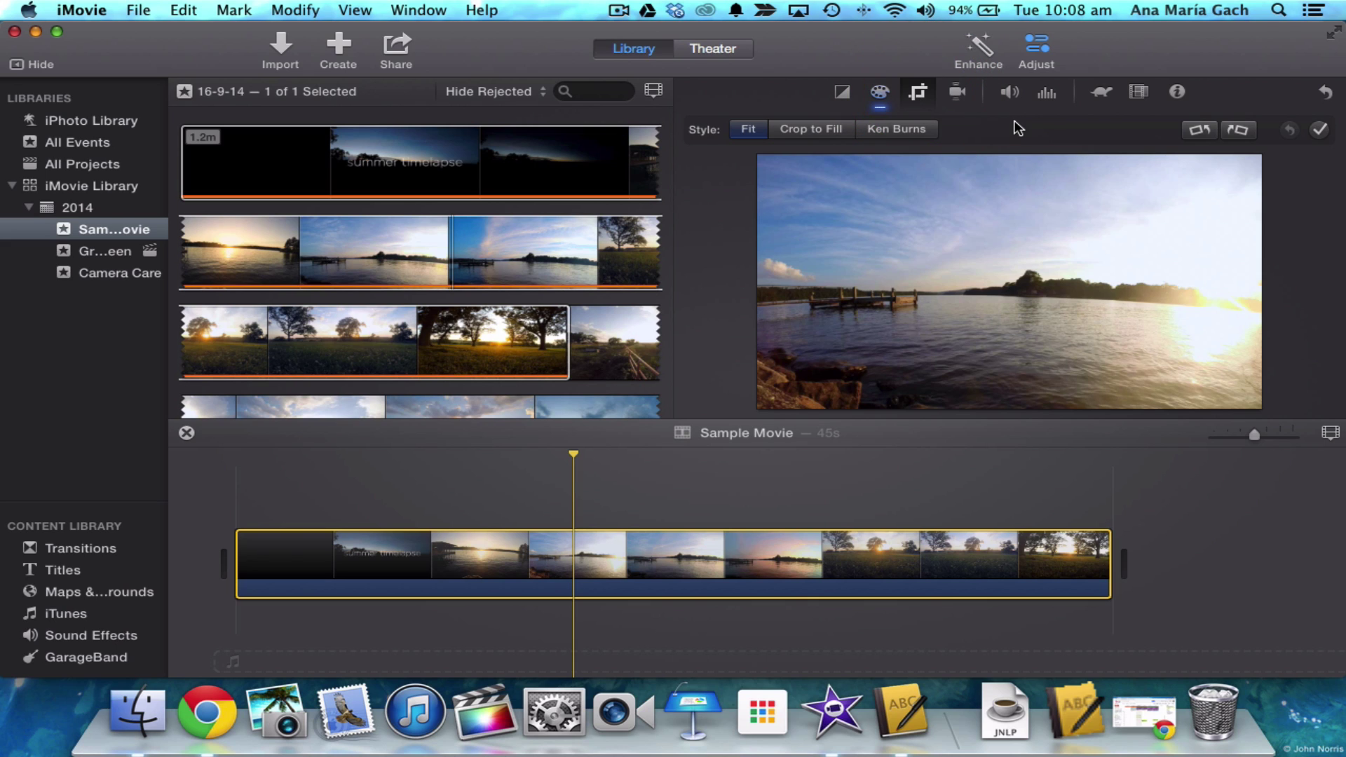
pyautogui.click(802, 129)
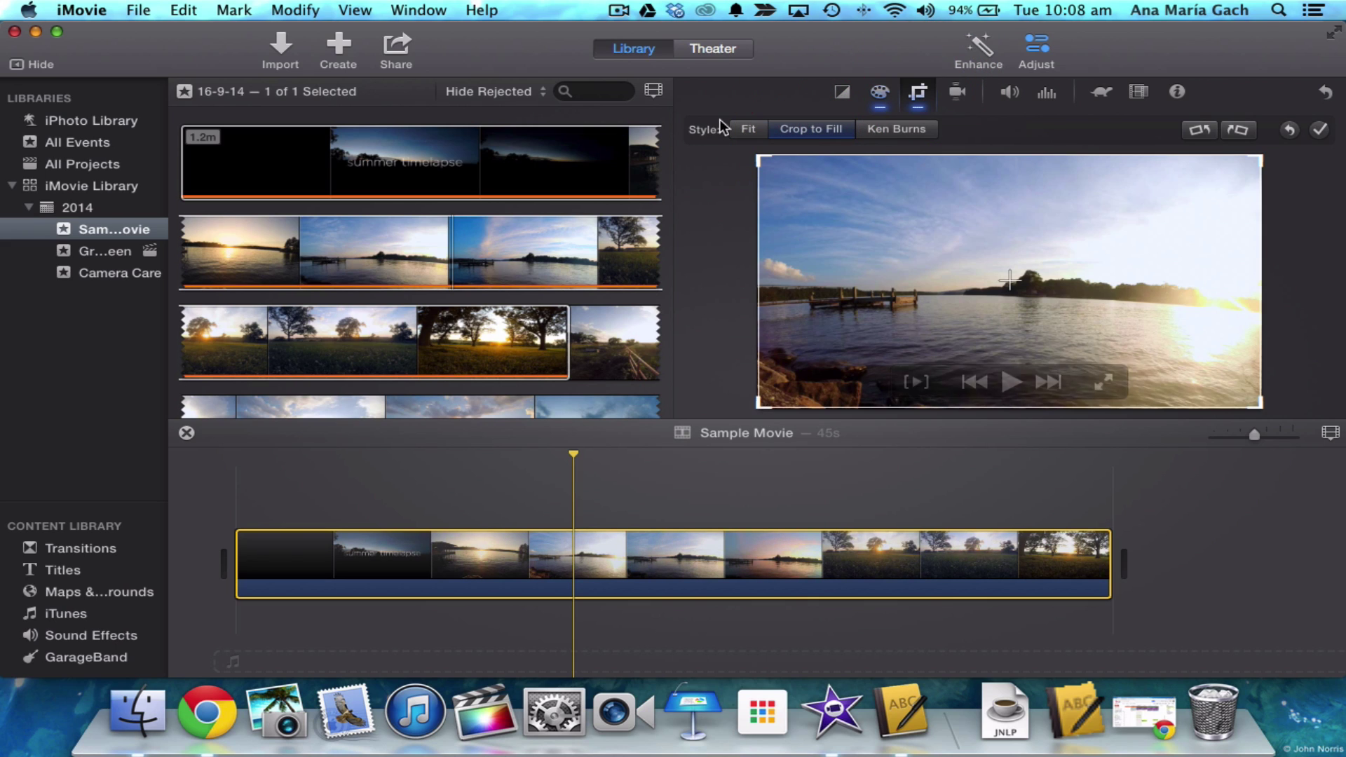
pyautogui.click(759, 406)
pyautogui.moveTo(760, 406); pyautogui.dragTo(1049, 238)
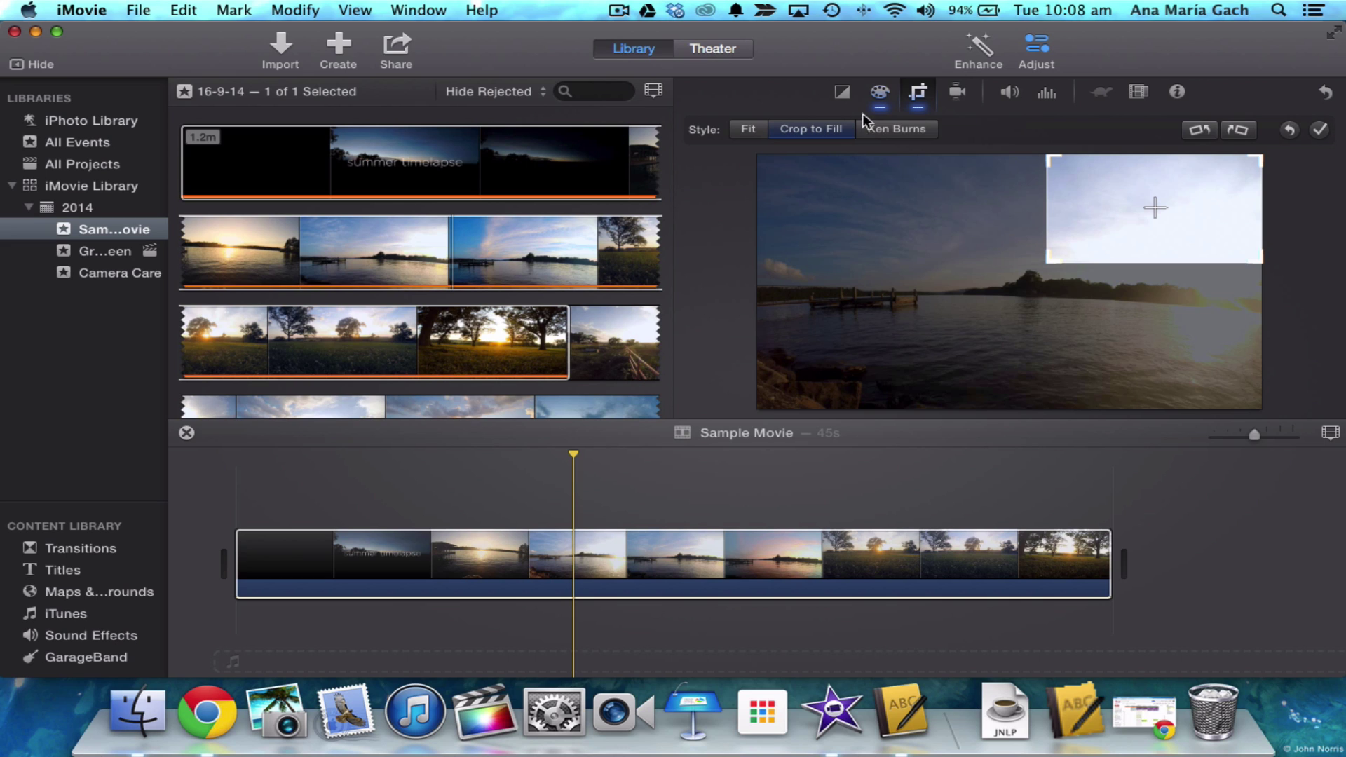
pyautogui.click(894, 131)
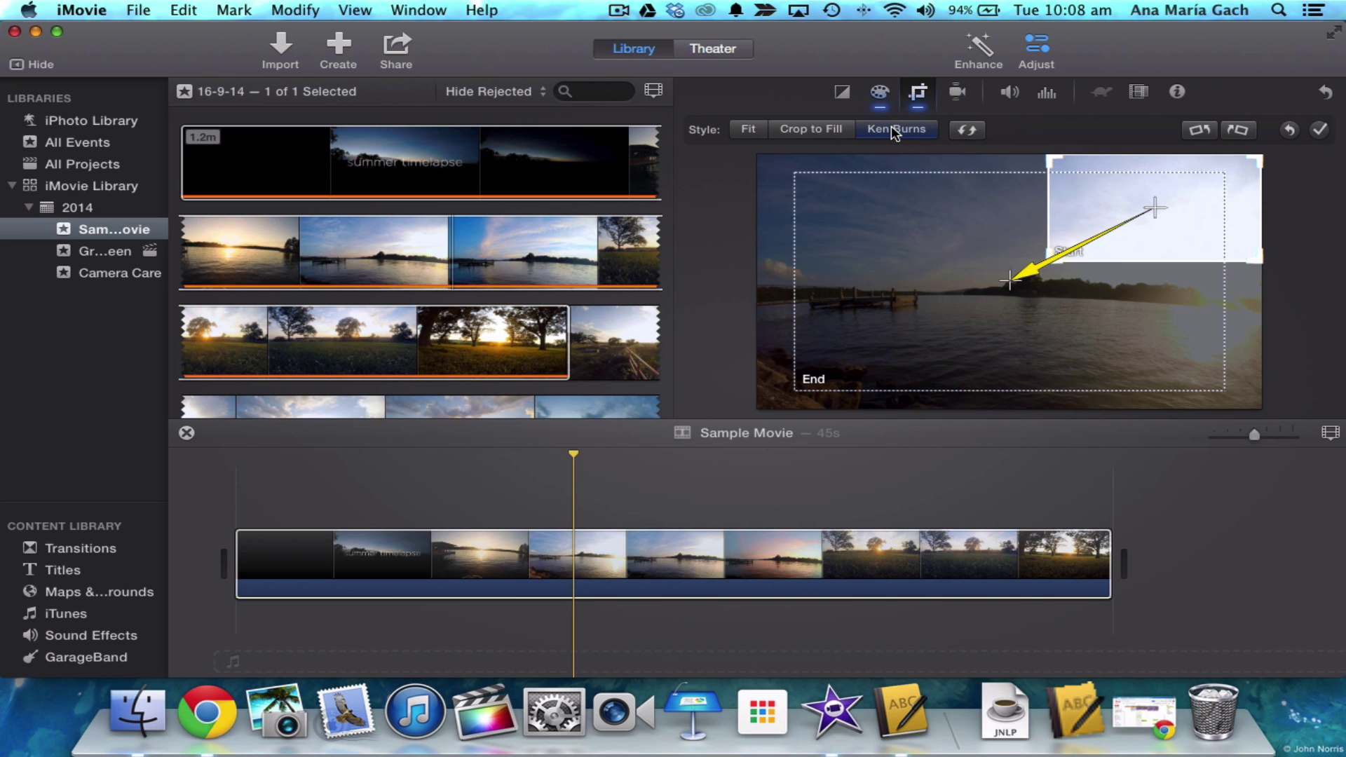
pyautogui.click(749, 129)
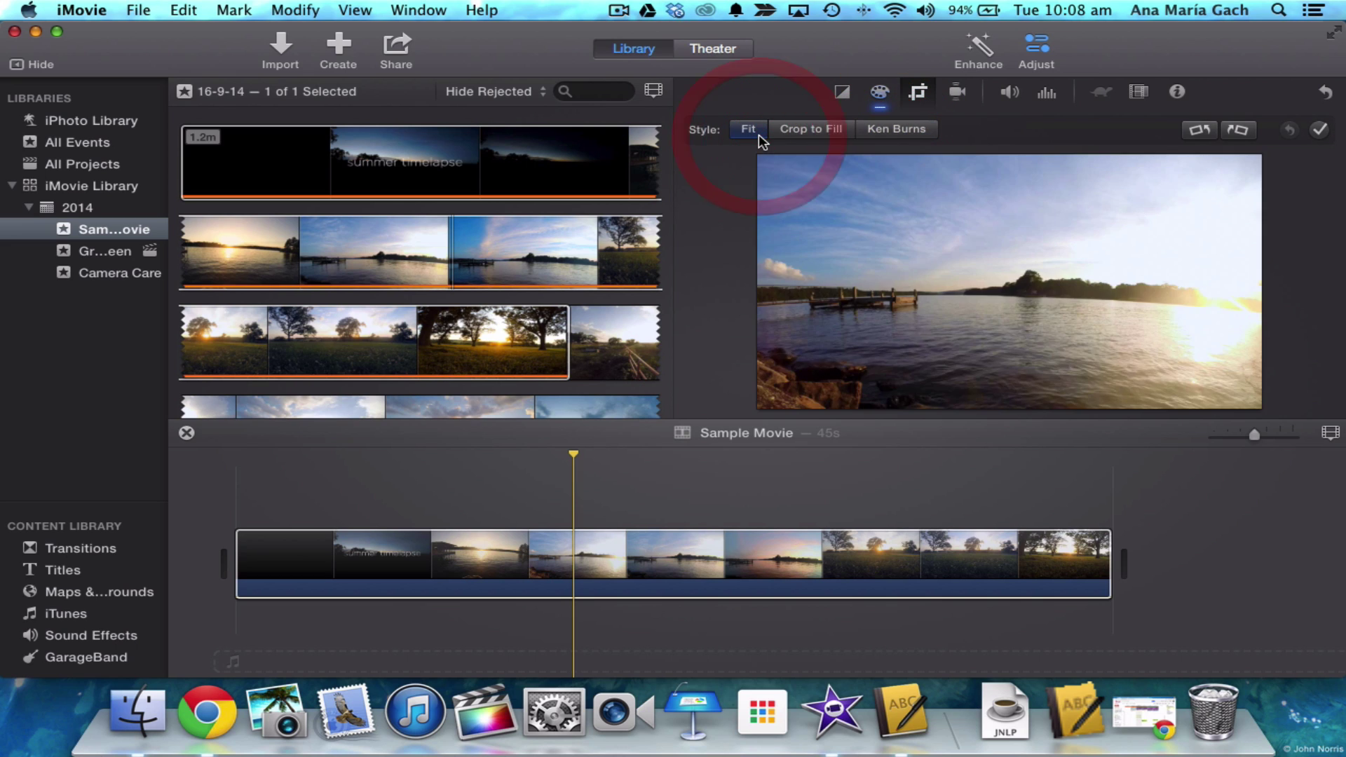
pyautogui.click(1320, 133)
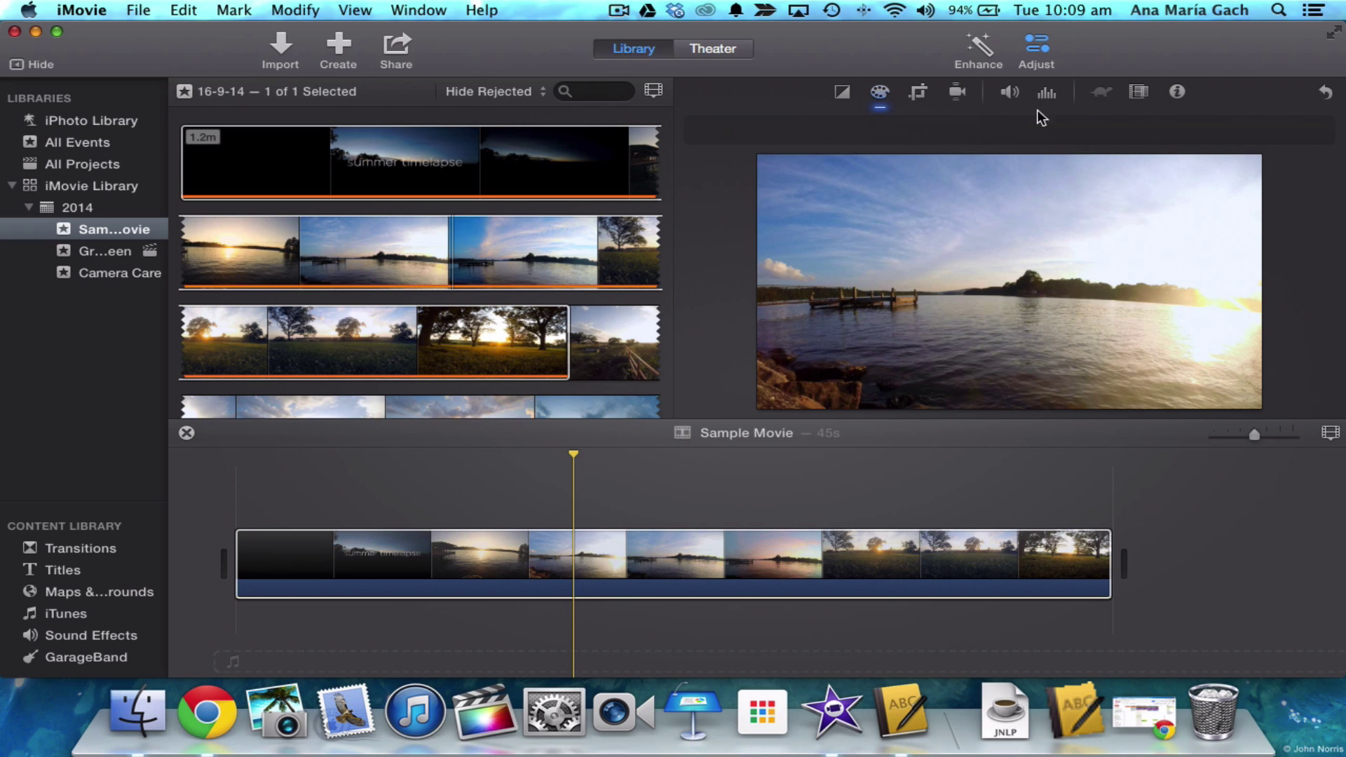
# - Preview the Raster and then Day into Night video effects on the clip
pyautogui.click(1138, 92)
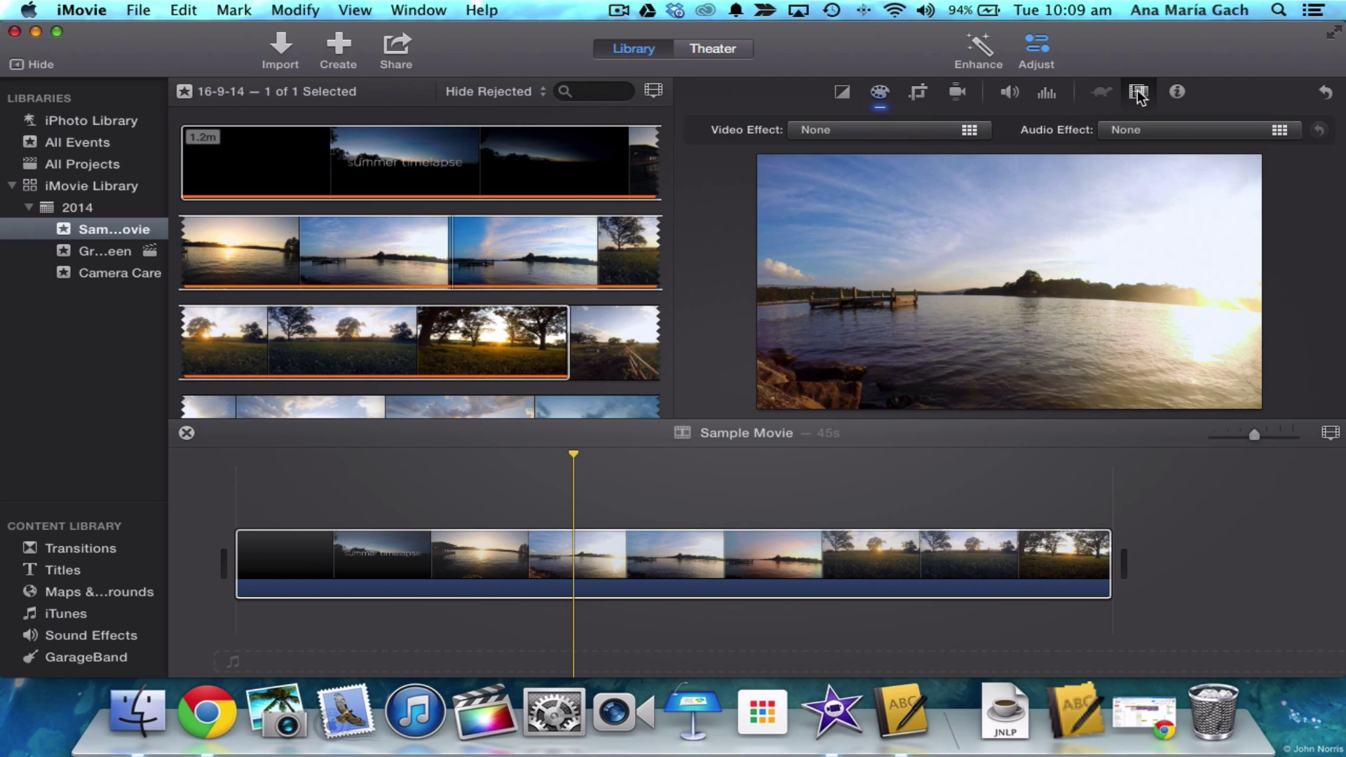
pyautogui.click(960, 132)
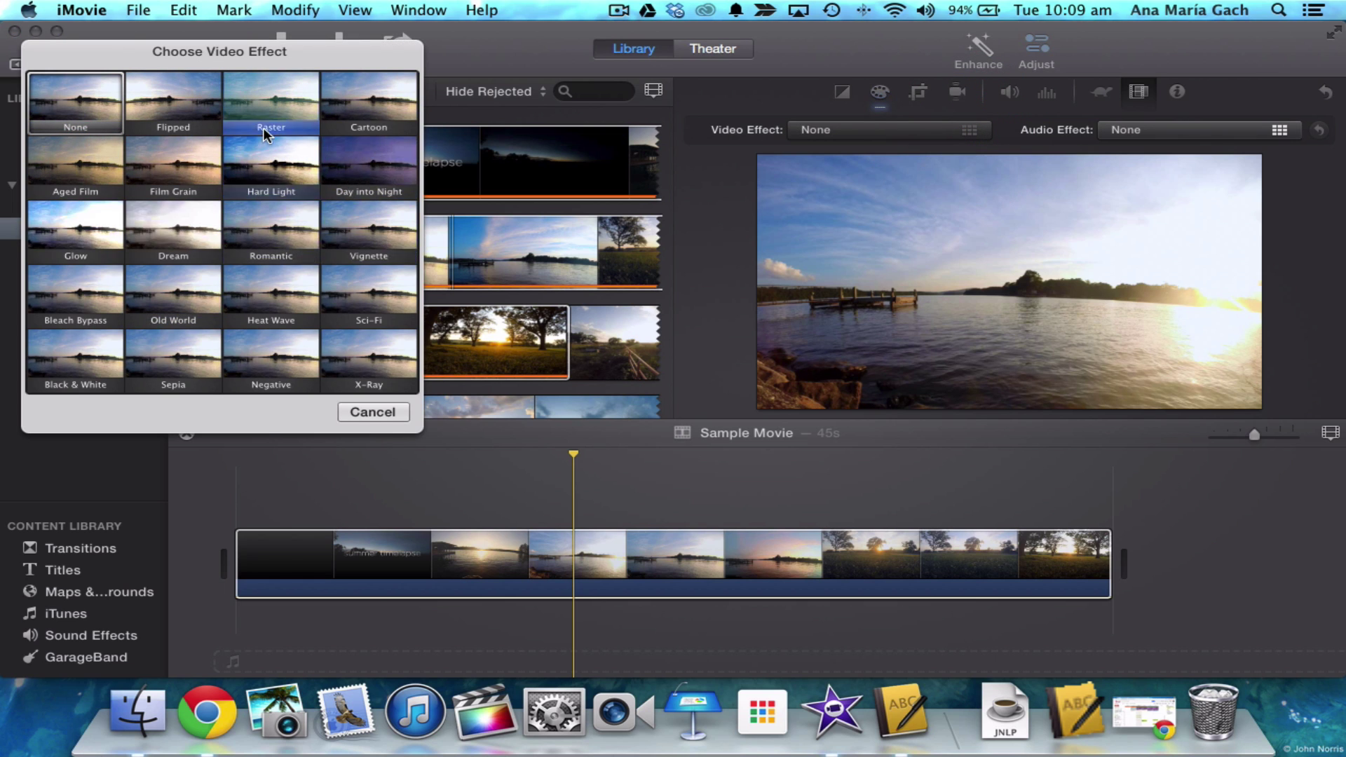
pyautogui.click(271, 102)
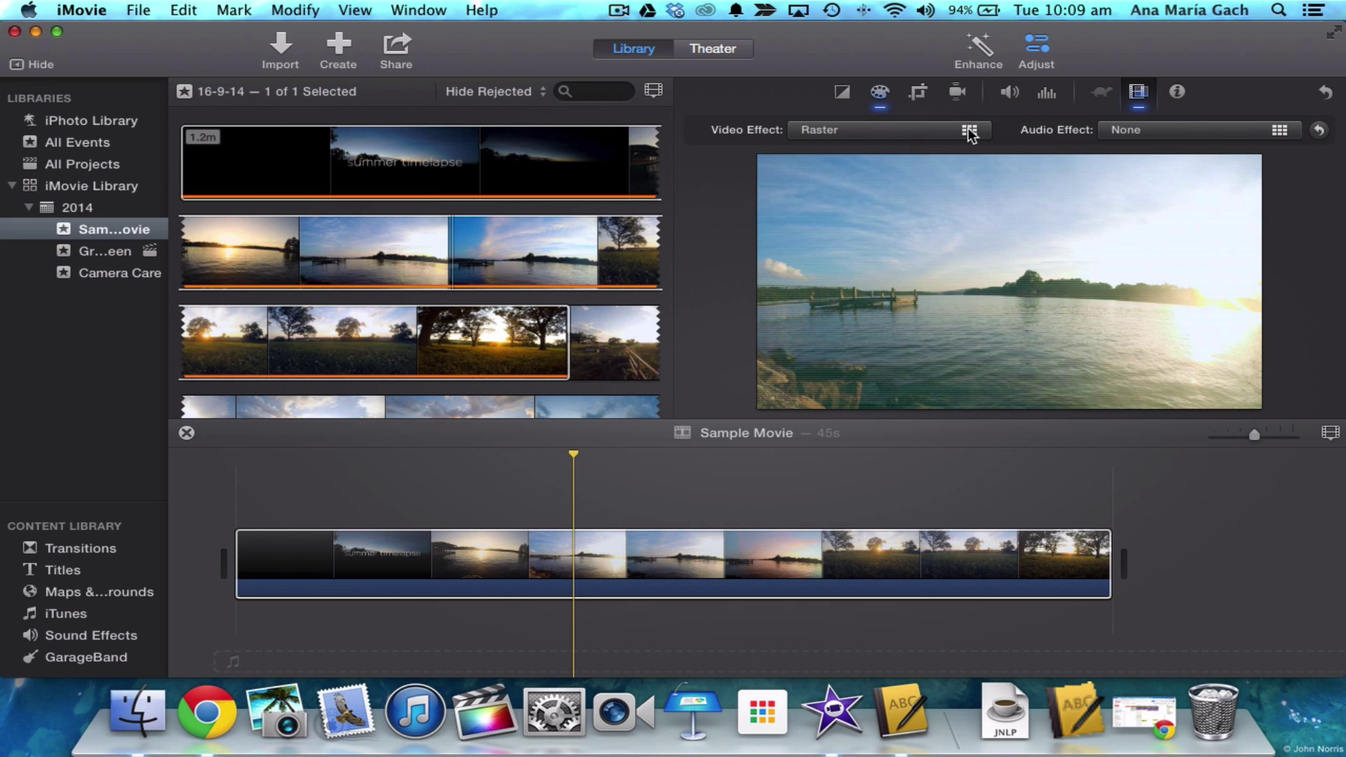
pyautogui.click(969, 129)
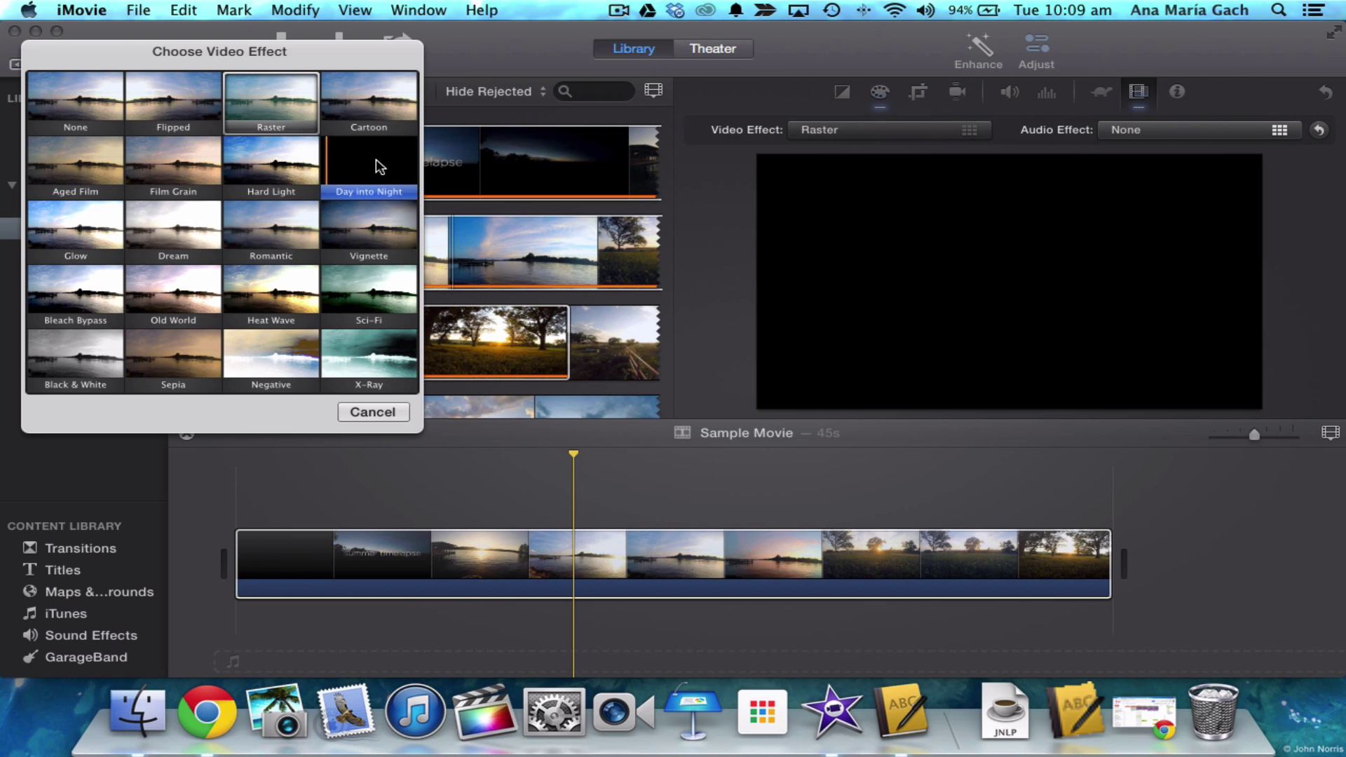
pyautogui.click(379, 166)
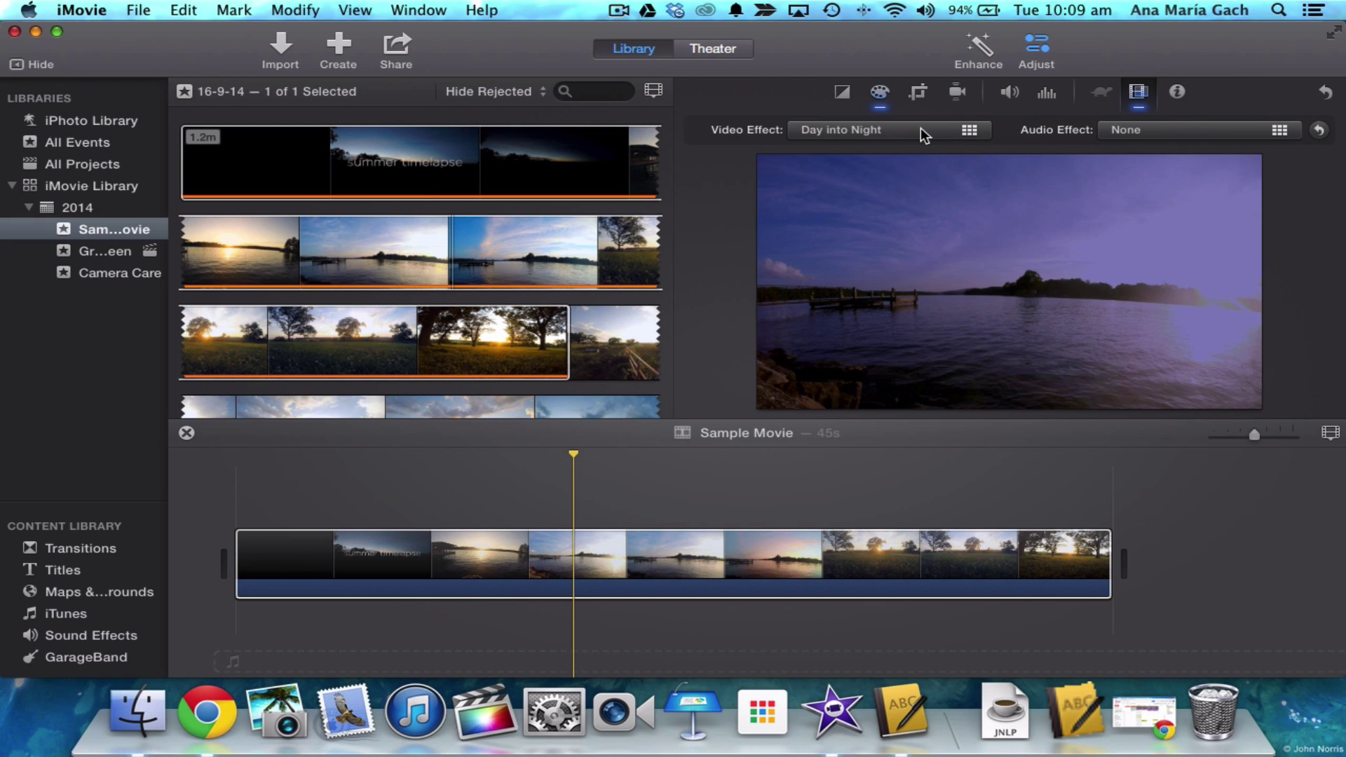
# - Reset the video effect to None and close the audio effects unchanged
pyautogui.click(920, 129)
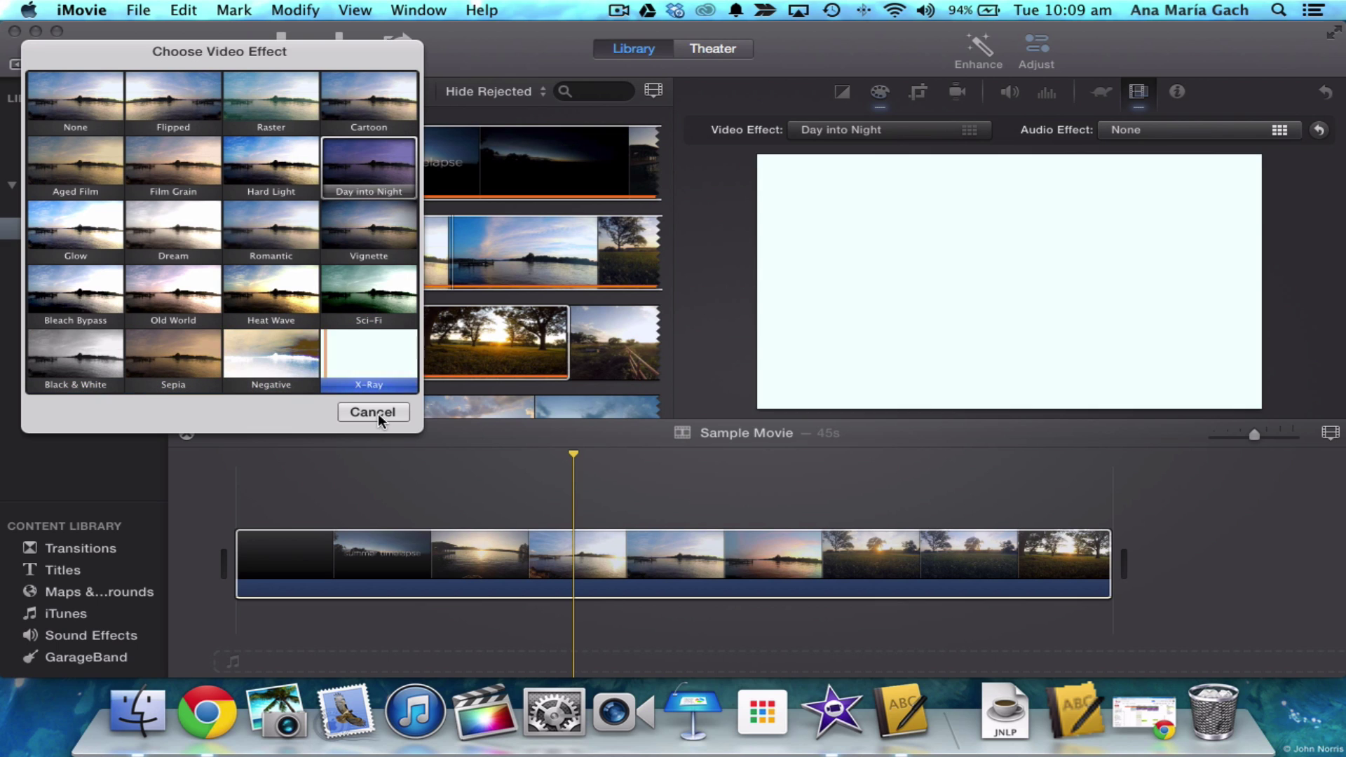
pyautogui.press('Home')
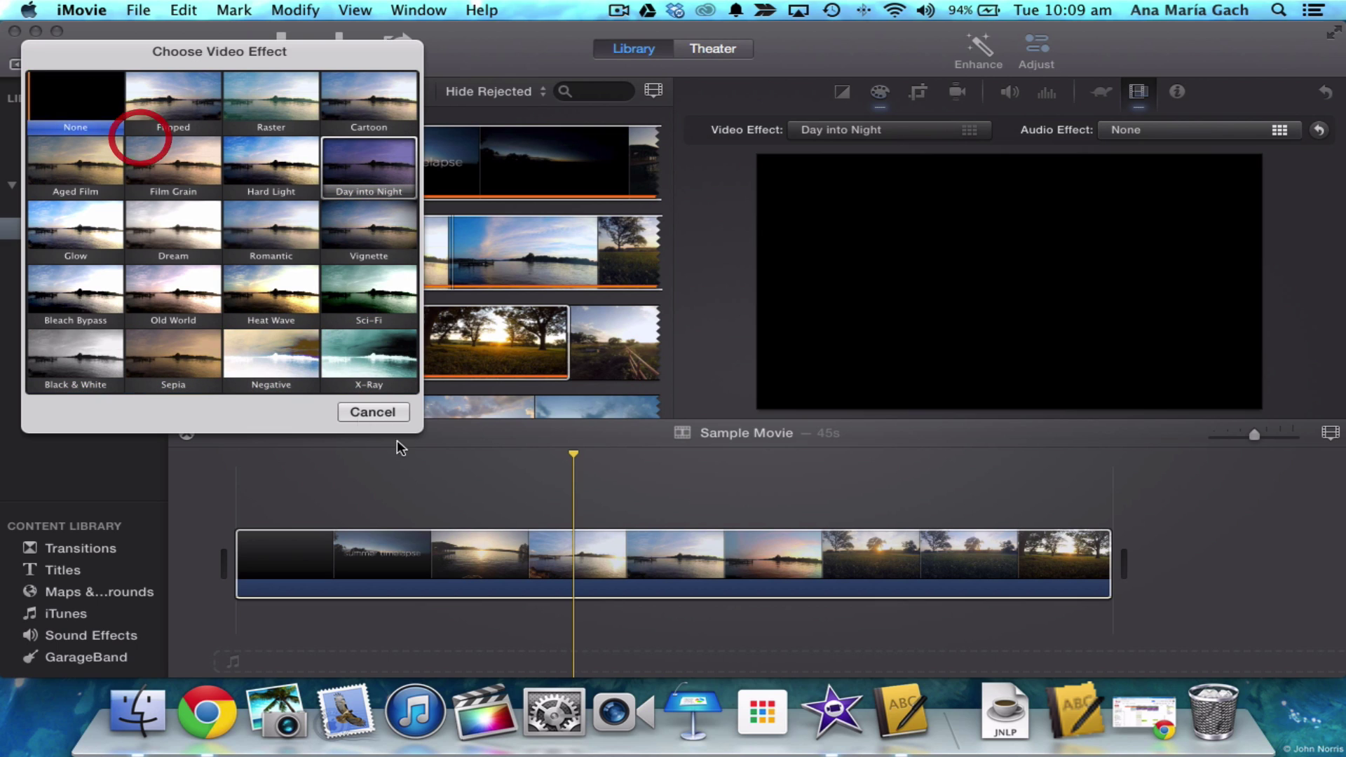
pyautogui.click(372, 412)
pyautogui.click(372, 412)
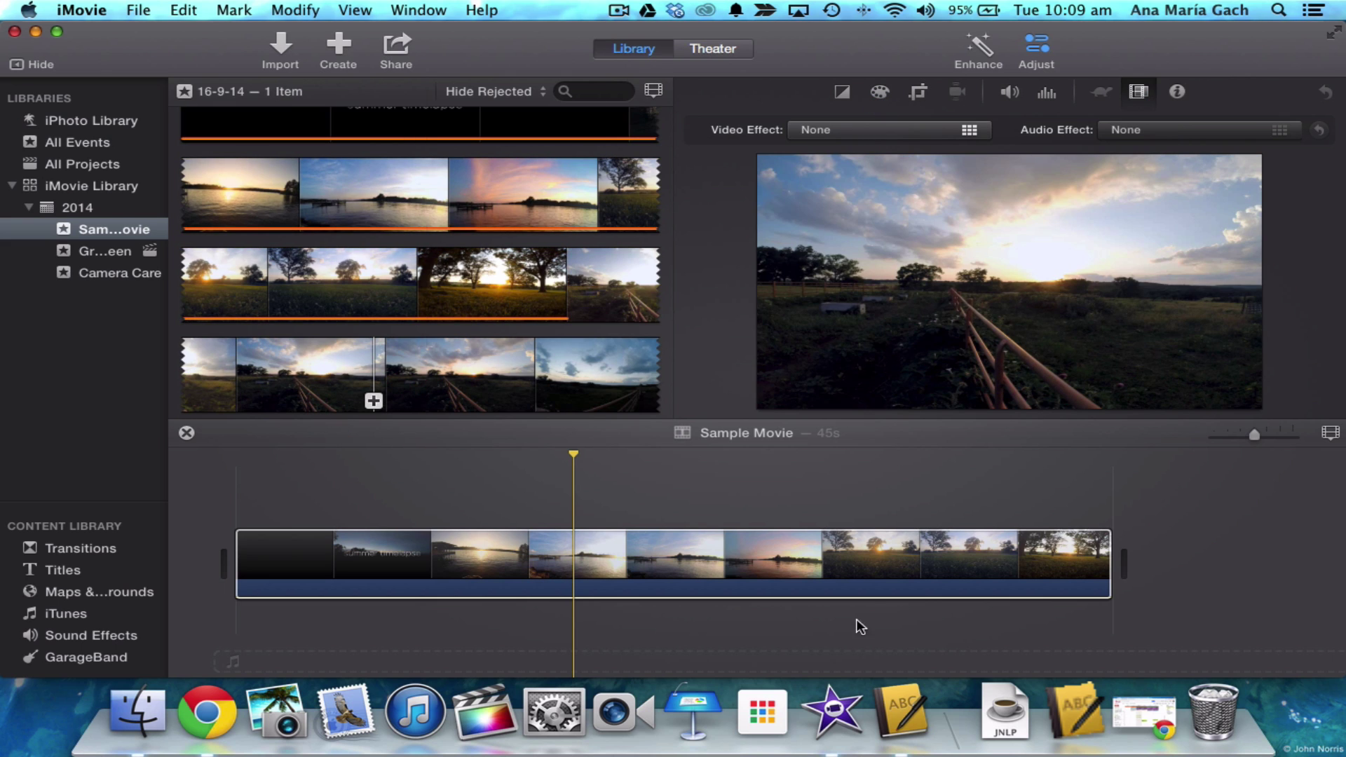
pyautogui.click(1185, 131)
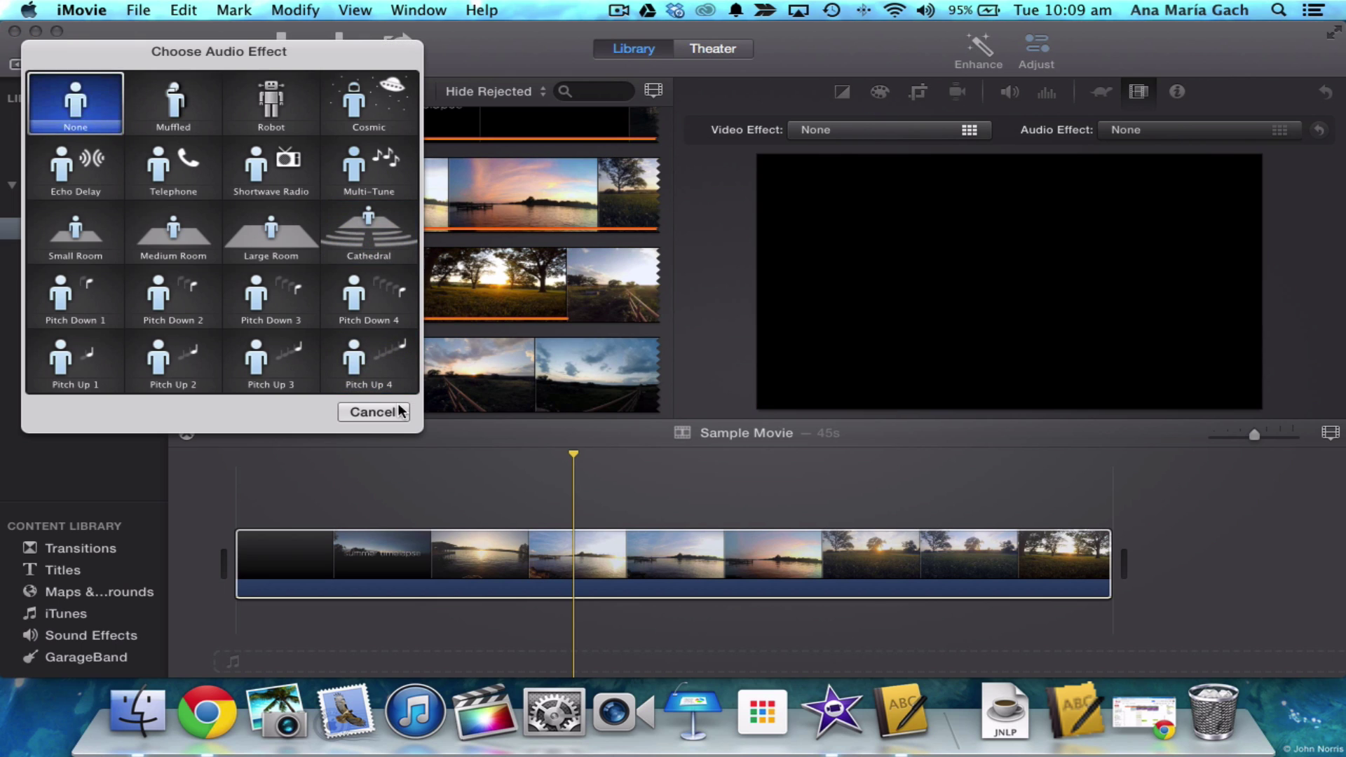
pyautogui.click(387, 412)
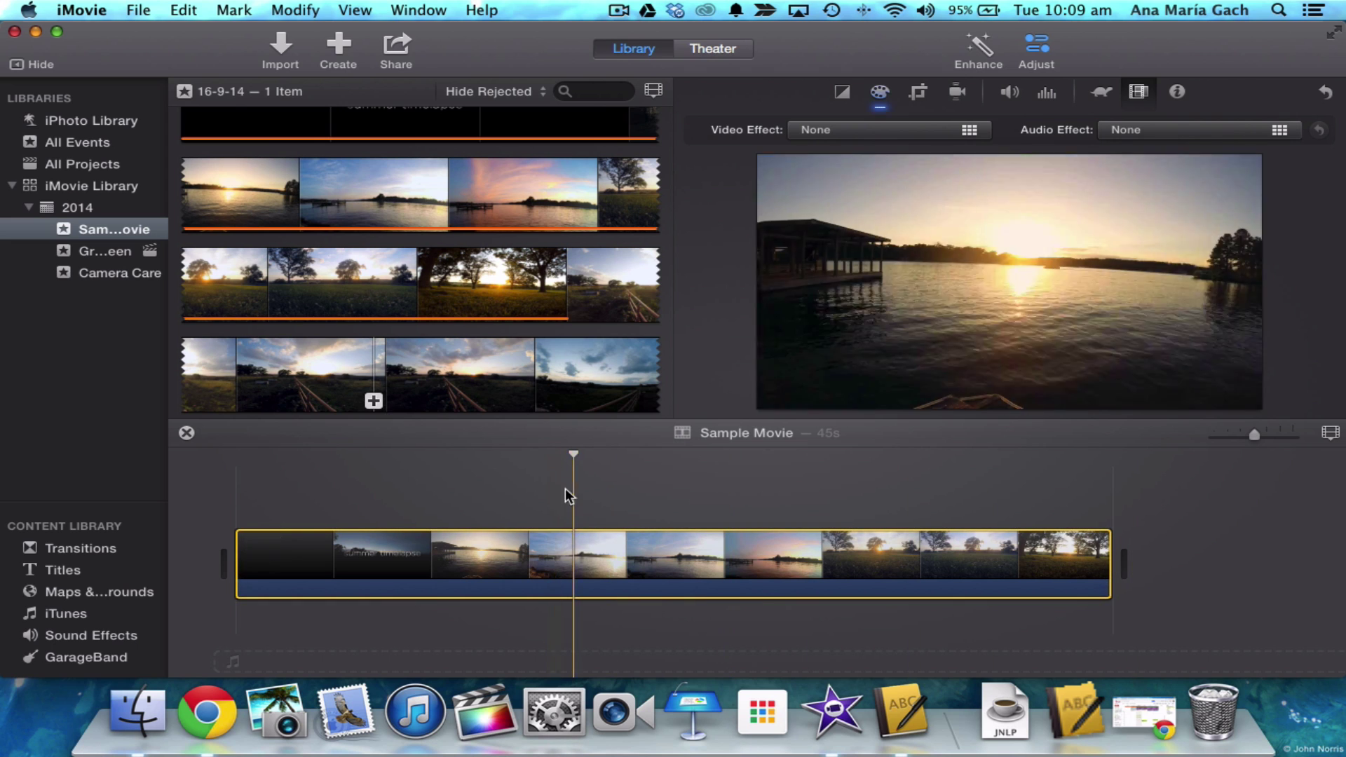
# - Rewind to the movie's start, play and stop it, then show the Sound Effects library
pyautogui.moveTo(575, 455); pyautogui.dragTo(202, 456)
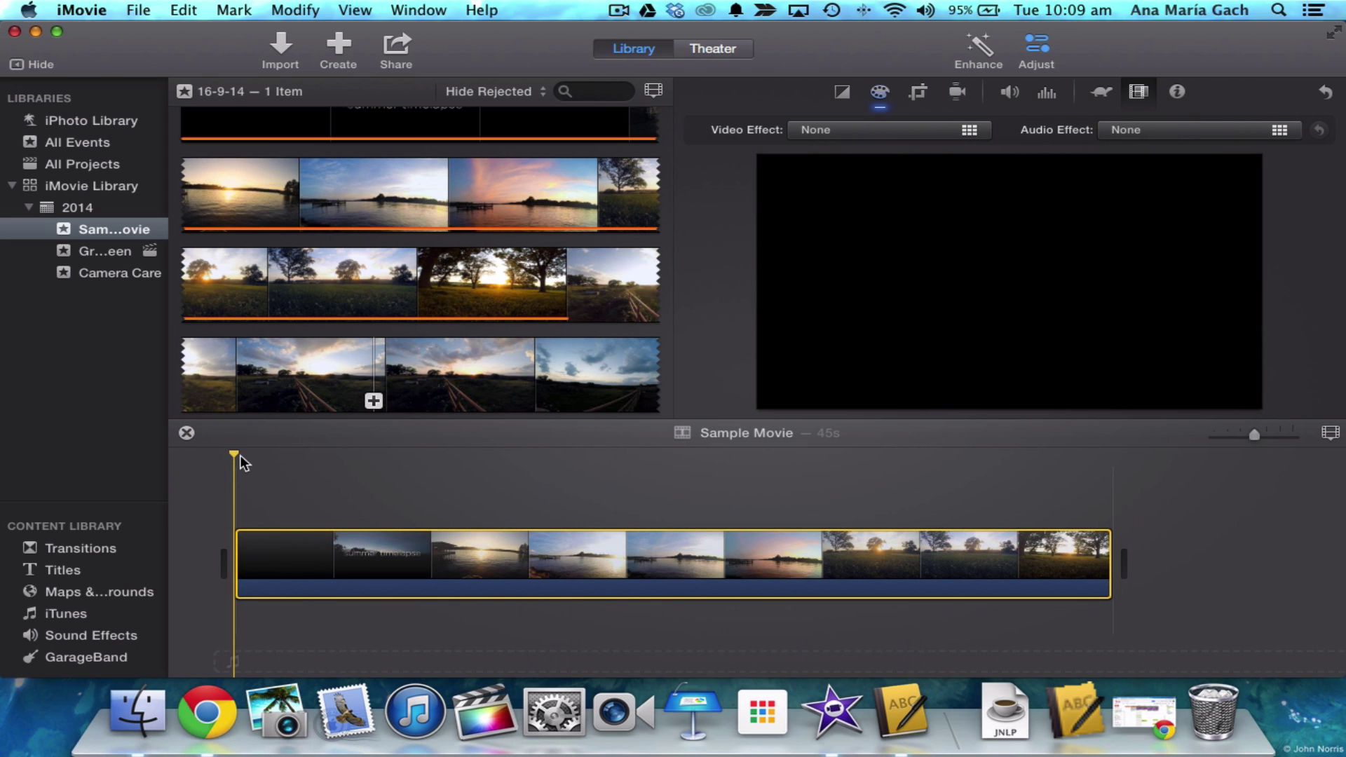
pyautogui.click(233, 454)
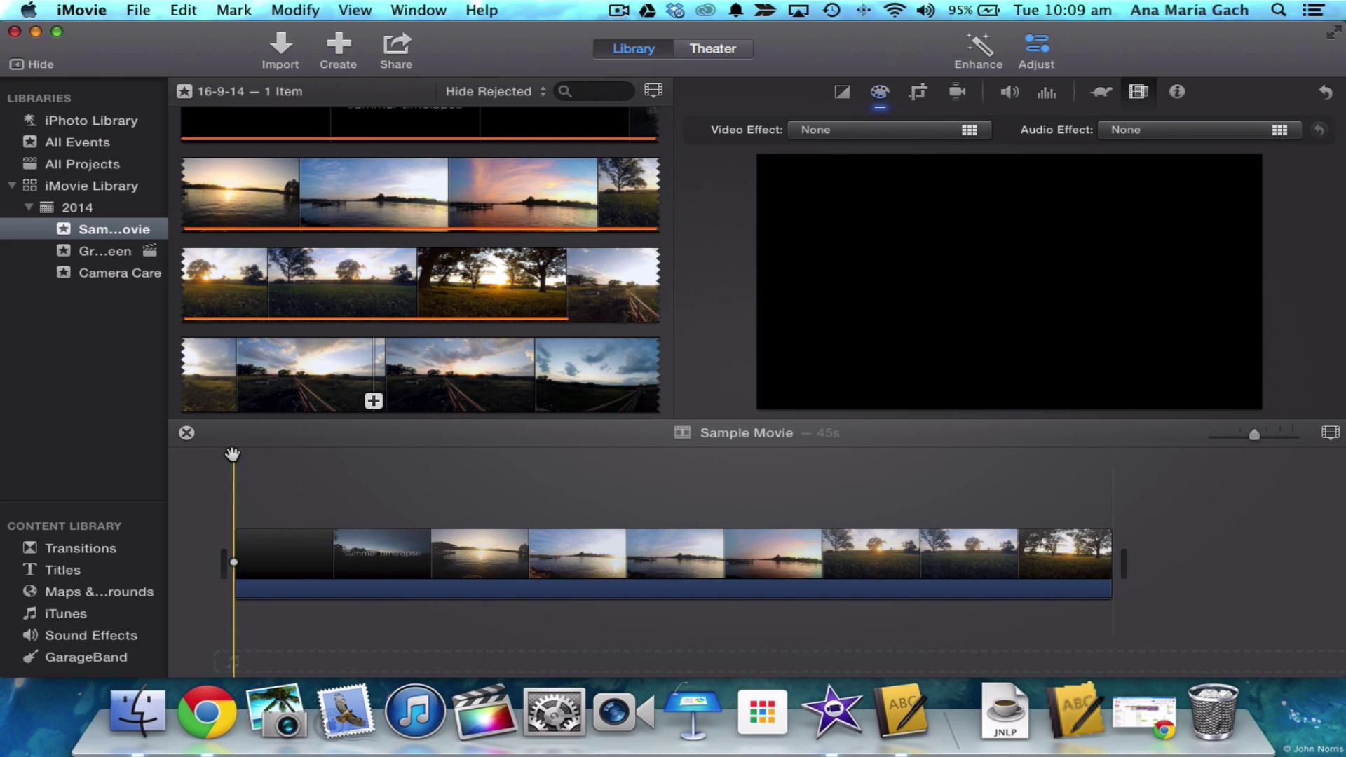
pyautogui.press('space')
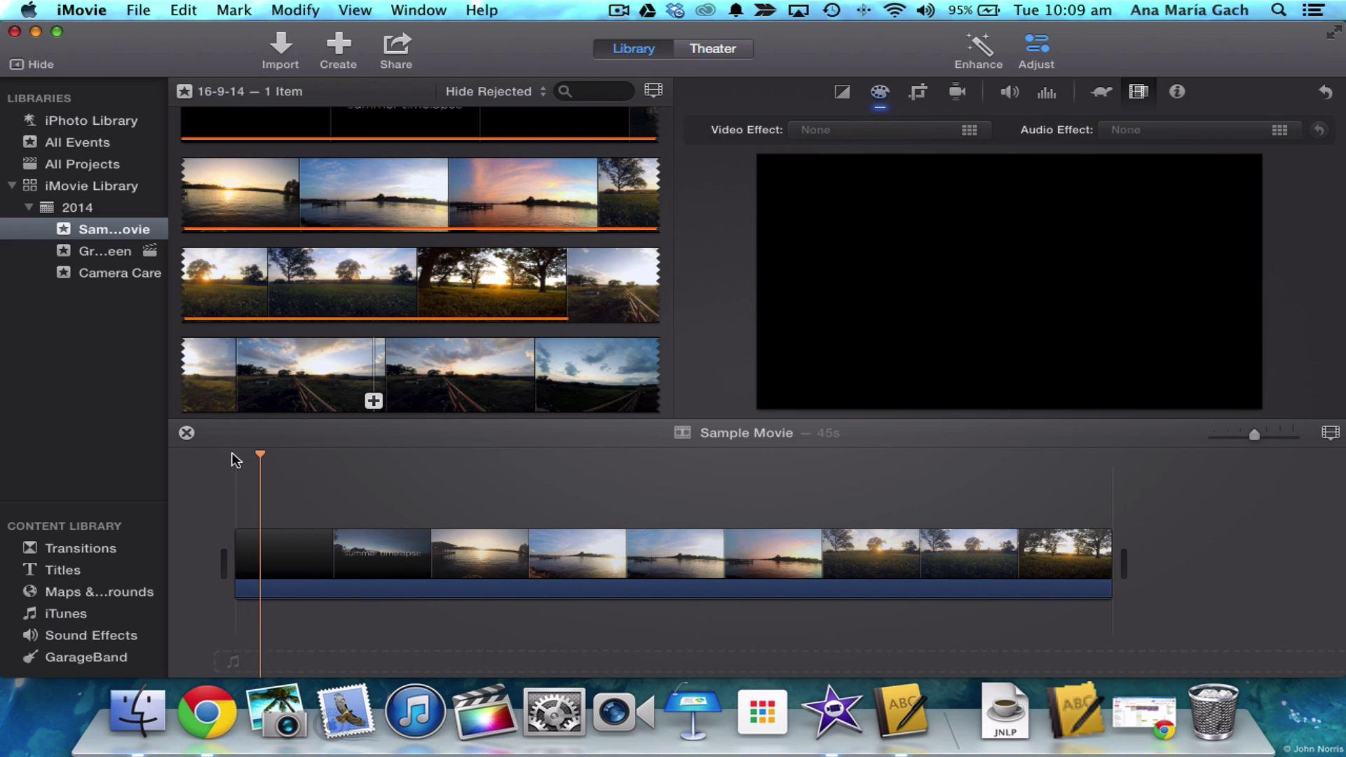
pyautogui.press('space')
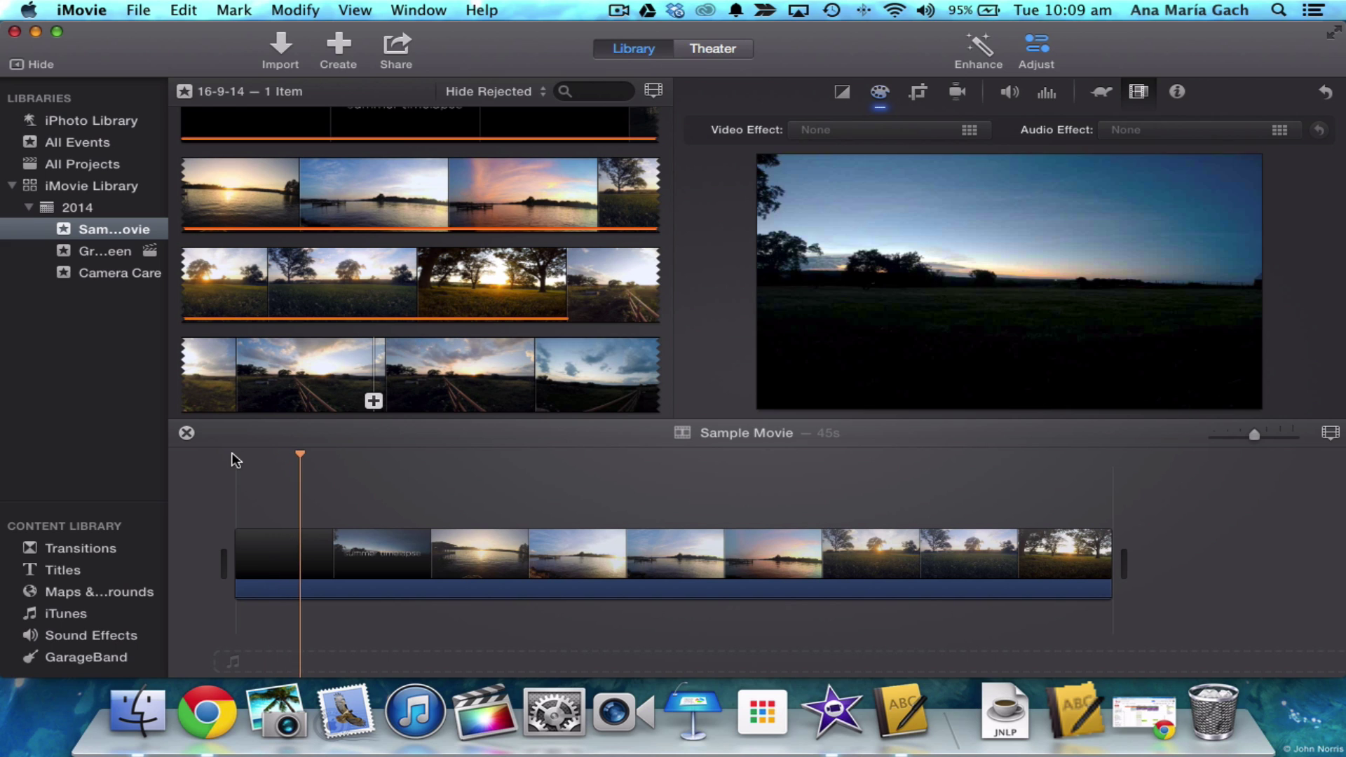
pyautogui.click(90, 634)
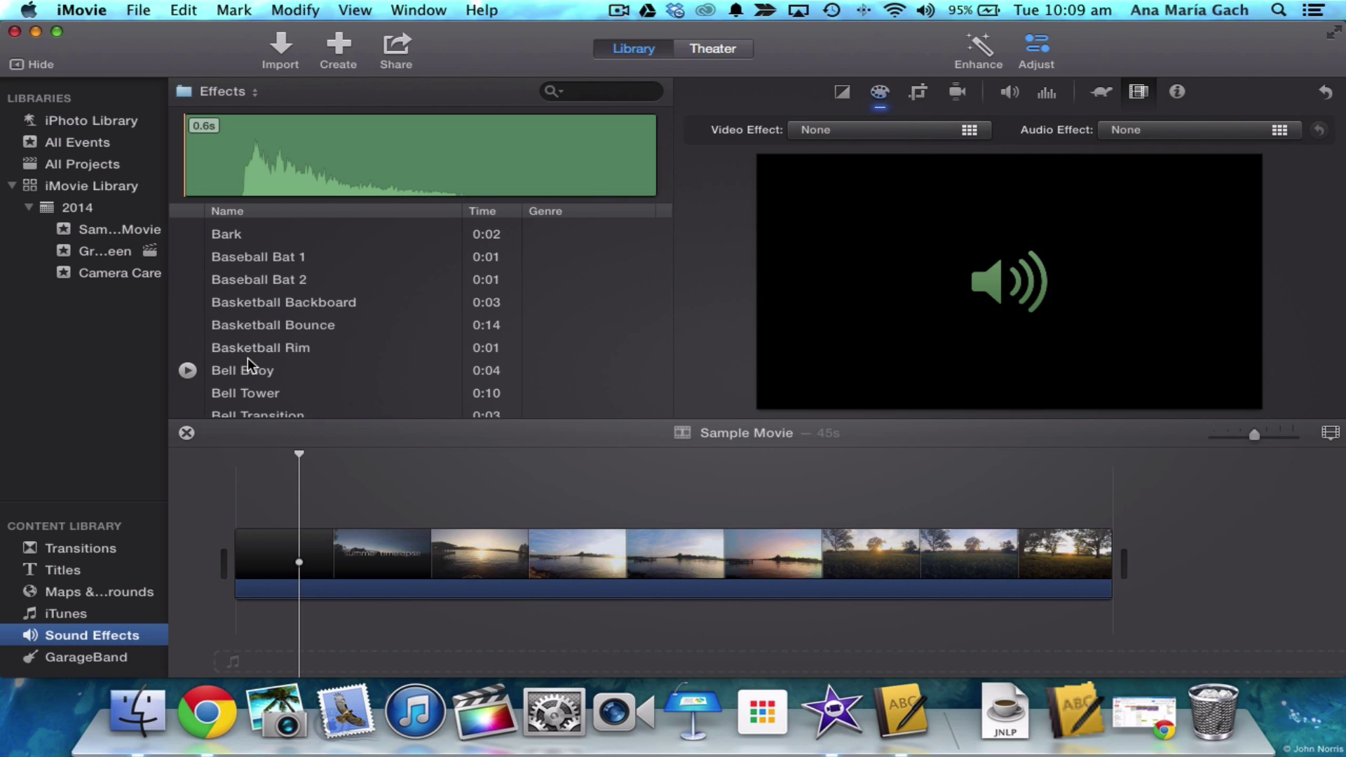
# - Scroll down to the Foley footsteps, previewing the 44th Street Medium and Bossa Lounger Medium jingles
pyautogui.scroll(-15, 247, 358)
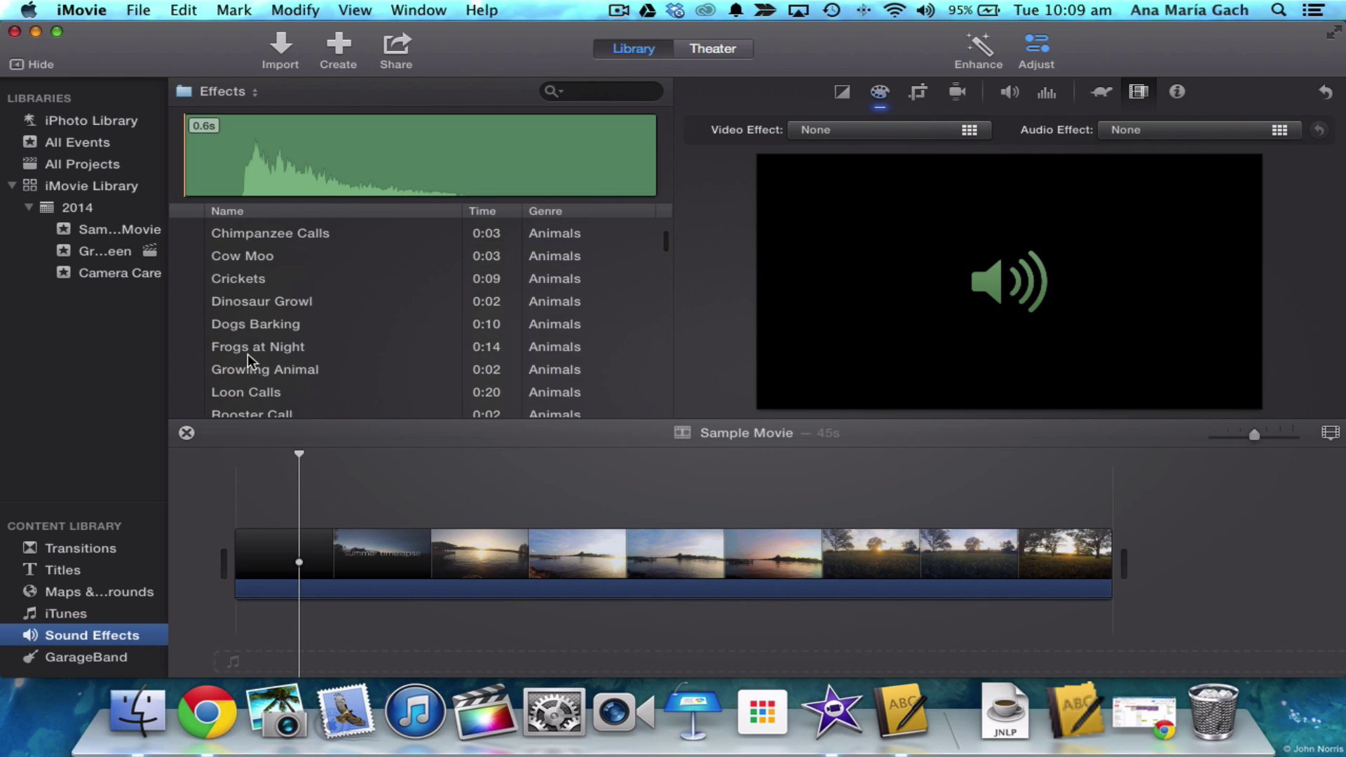
pyautogui.scroll(-15, 247, 354)
pyautogui.scroll(-4, 247, 353)
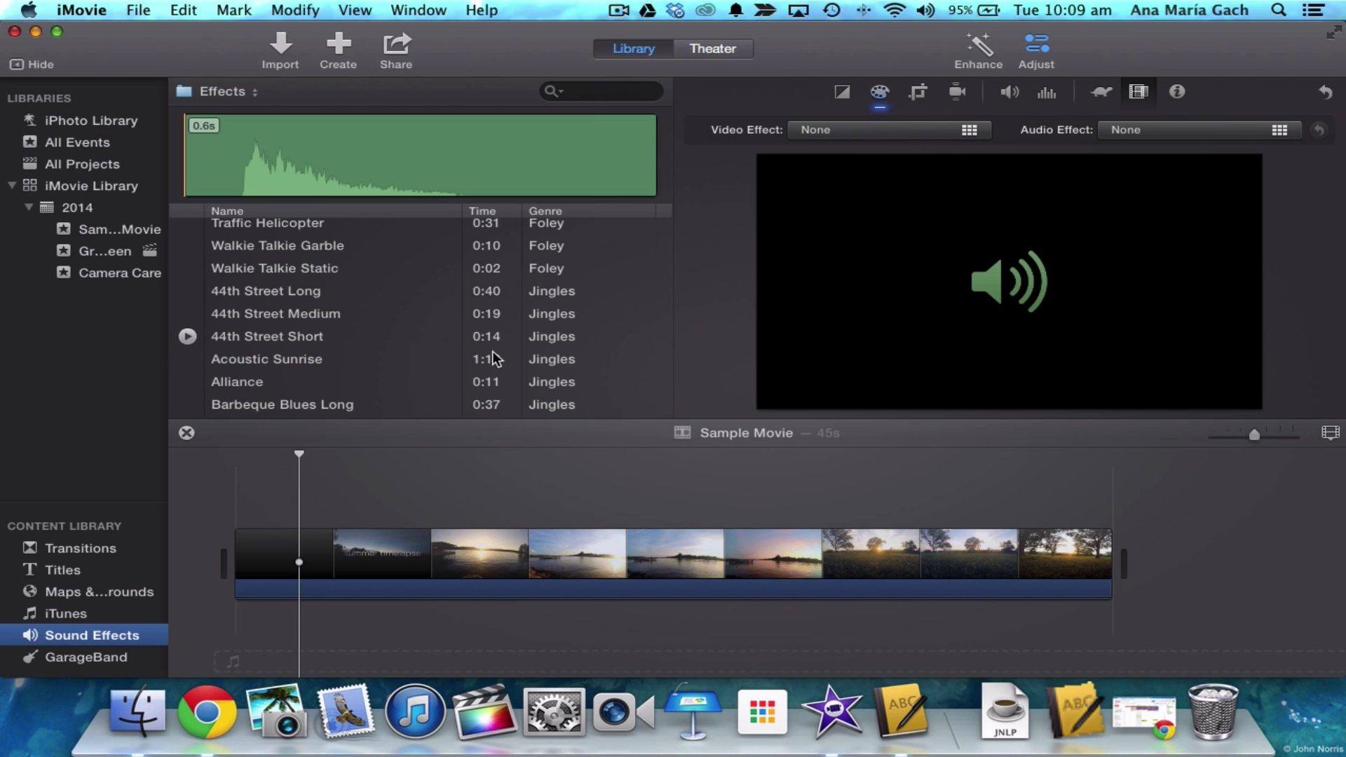
pyautogui.click(187, 314)
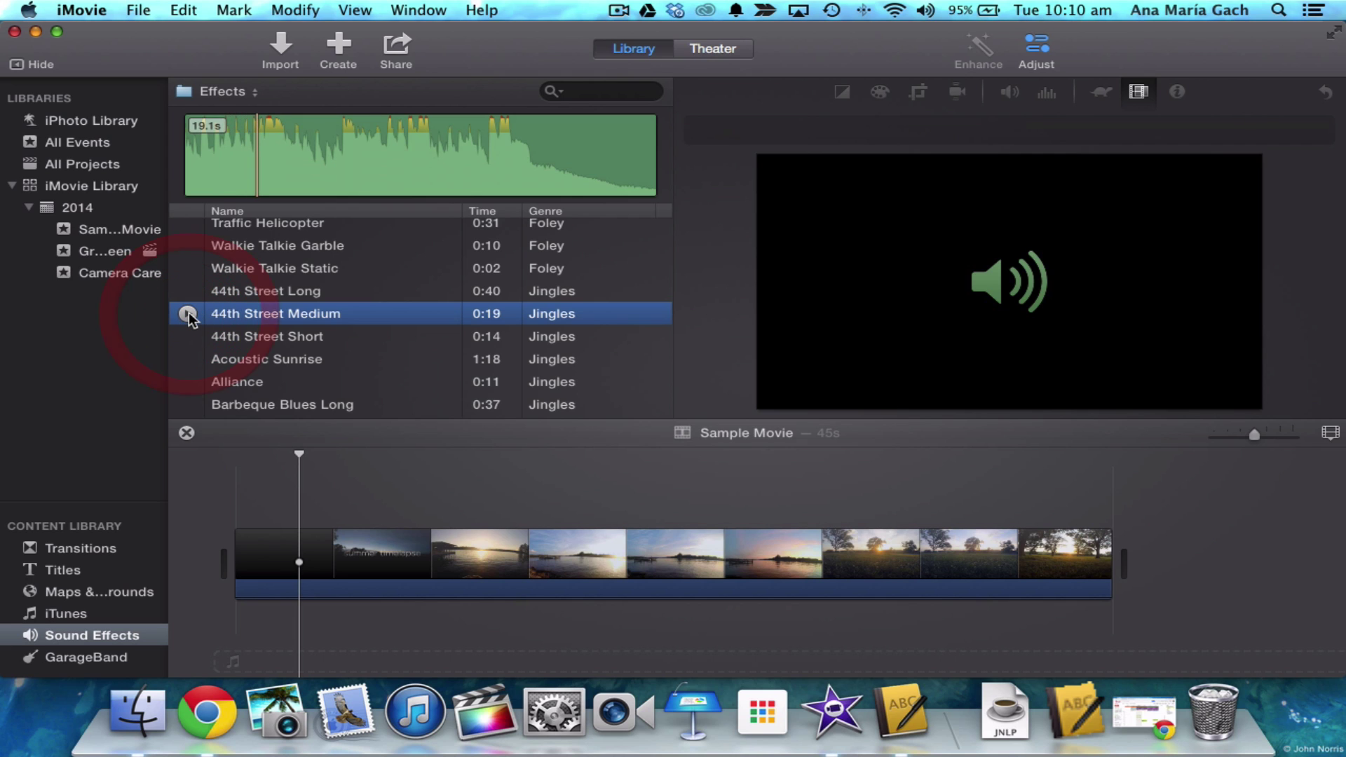
pyautogui.scroll(-5, 188, 323)
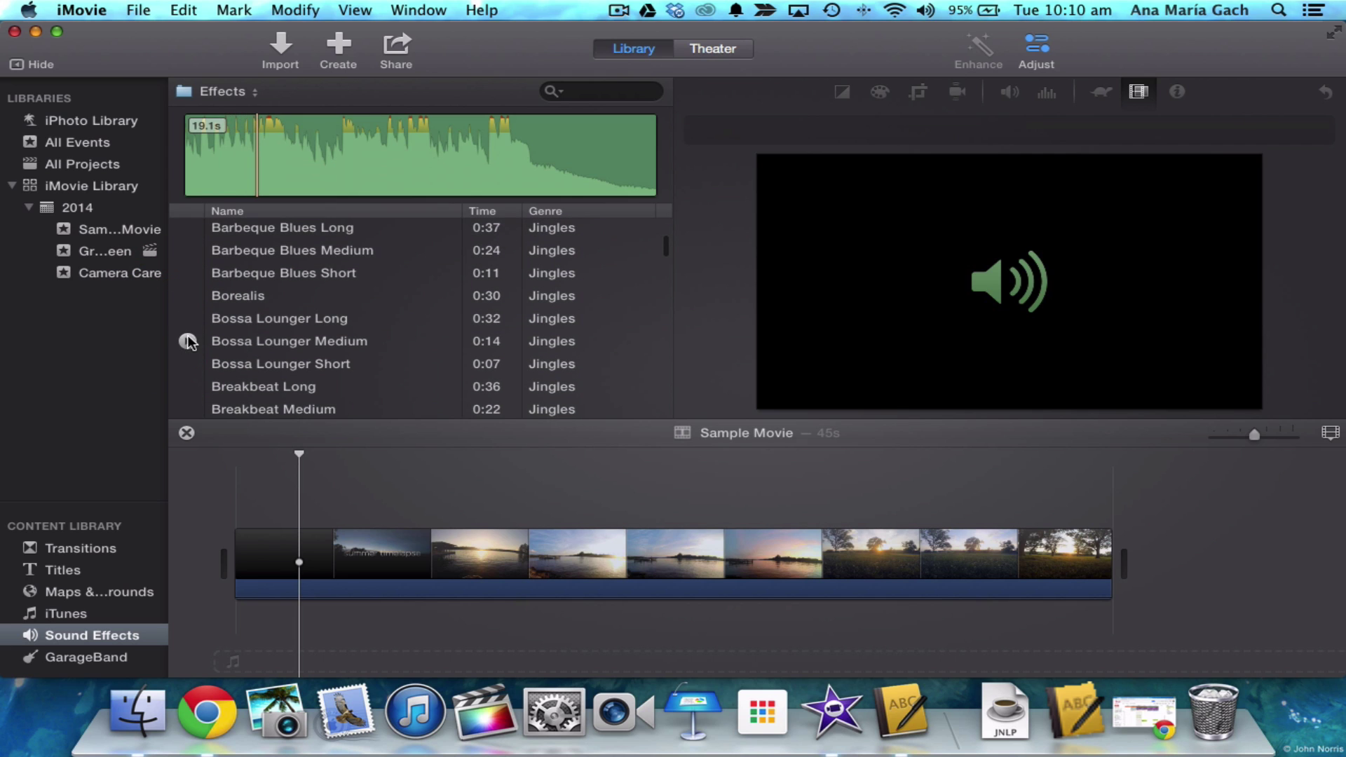
pyautogui.click(188, 340)
pyautogui.scroll(-15, 188, 342)
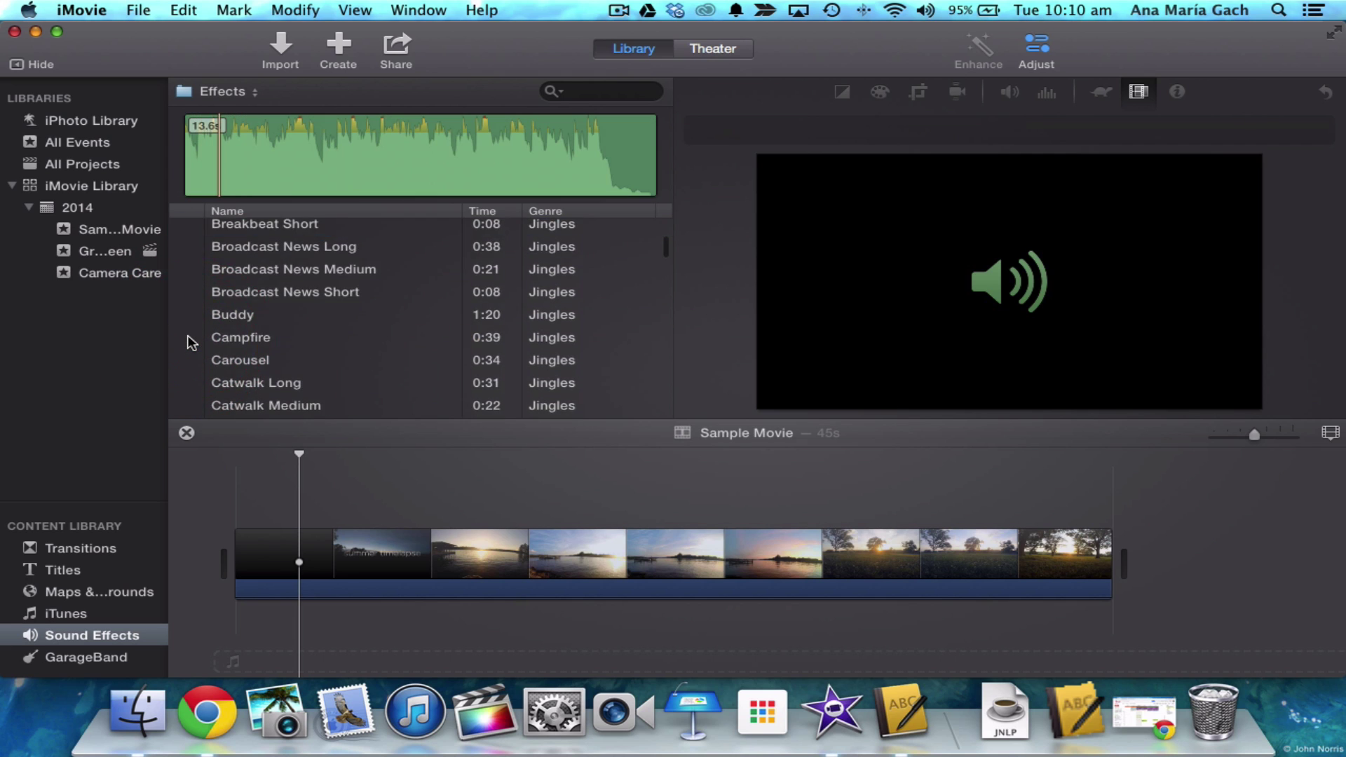
pyautogui.scroll(-20, 188, 344)
pyautogui.scroll(-20, 187, 349)
pyautogui.scroll(-15, 188, 350)
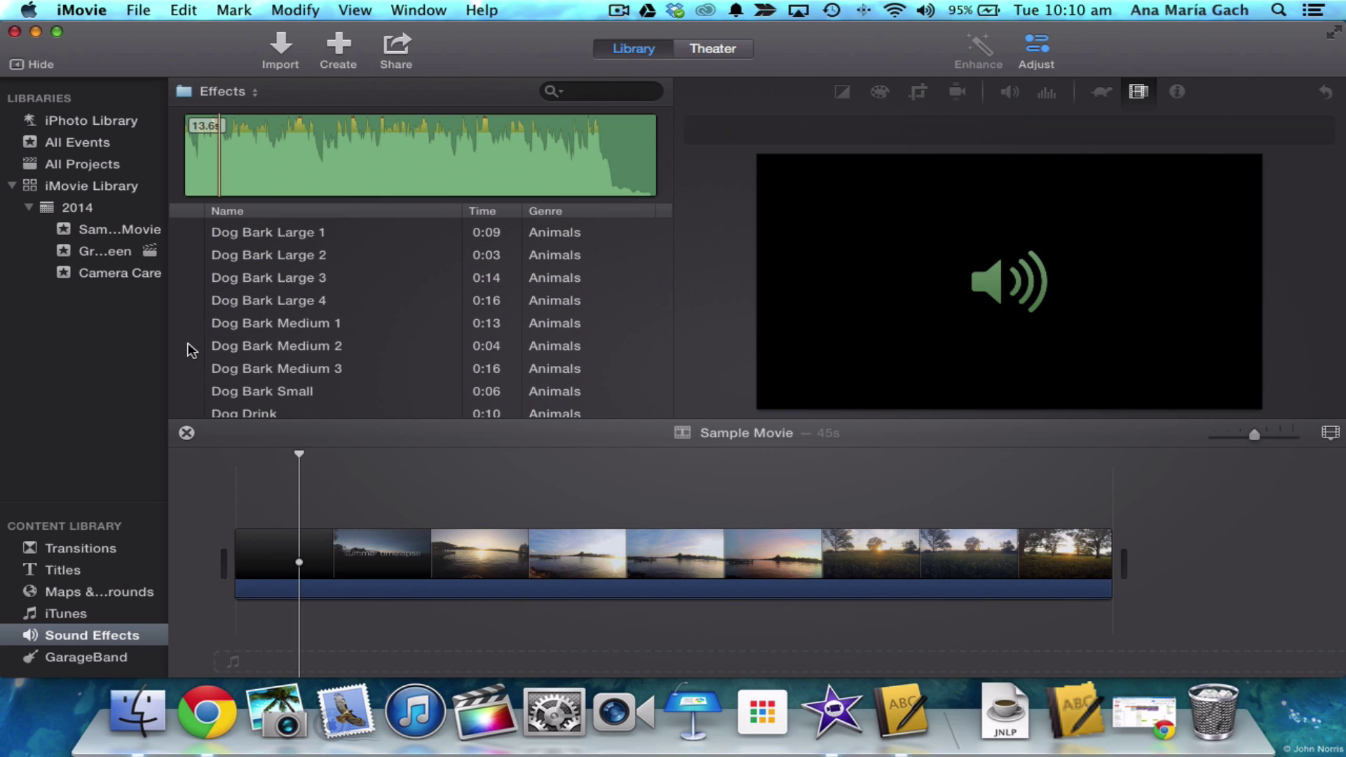
pyautogui.scroll(-10, 187, 350)
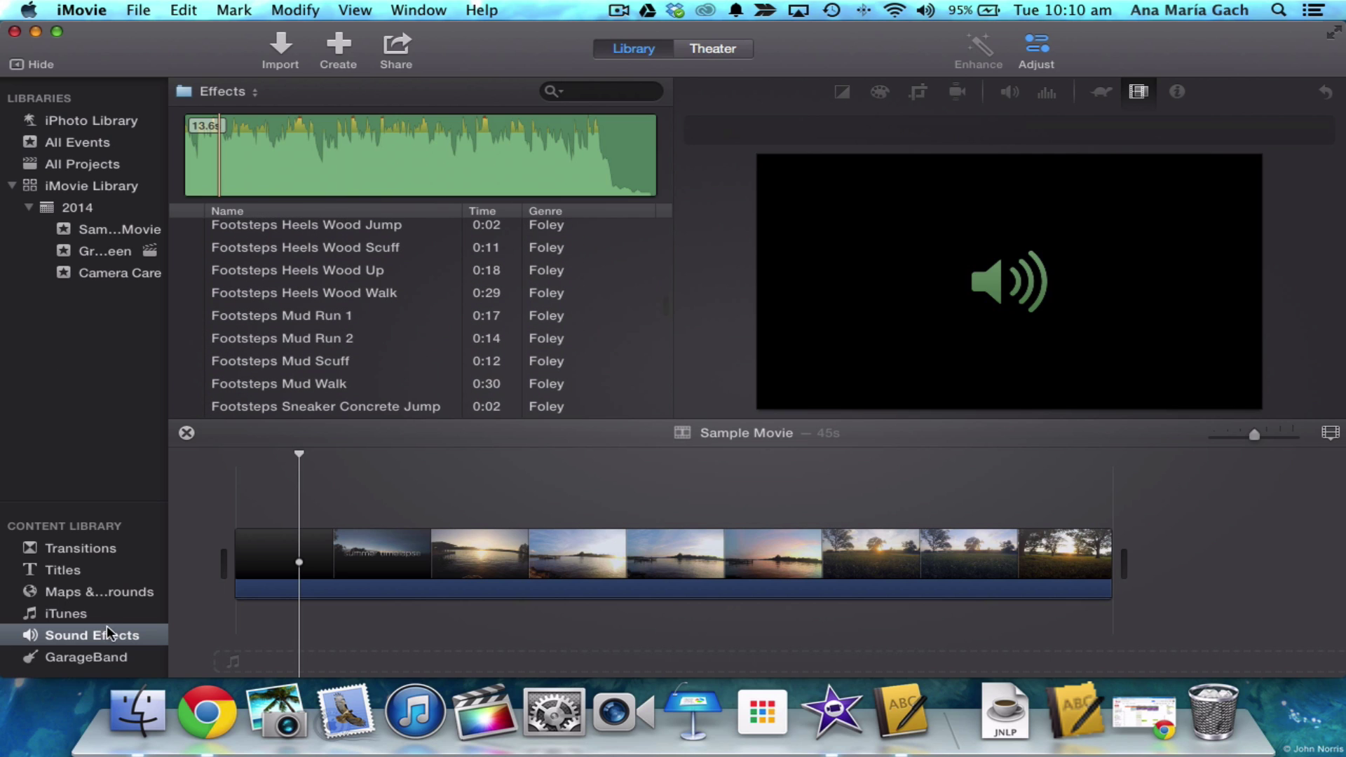
pyautogui.click(87, 615)
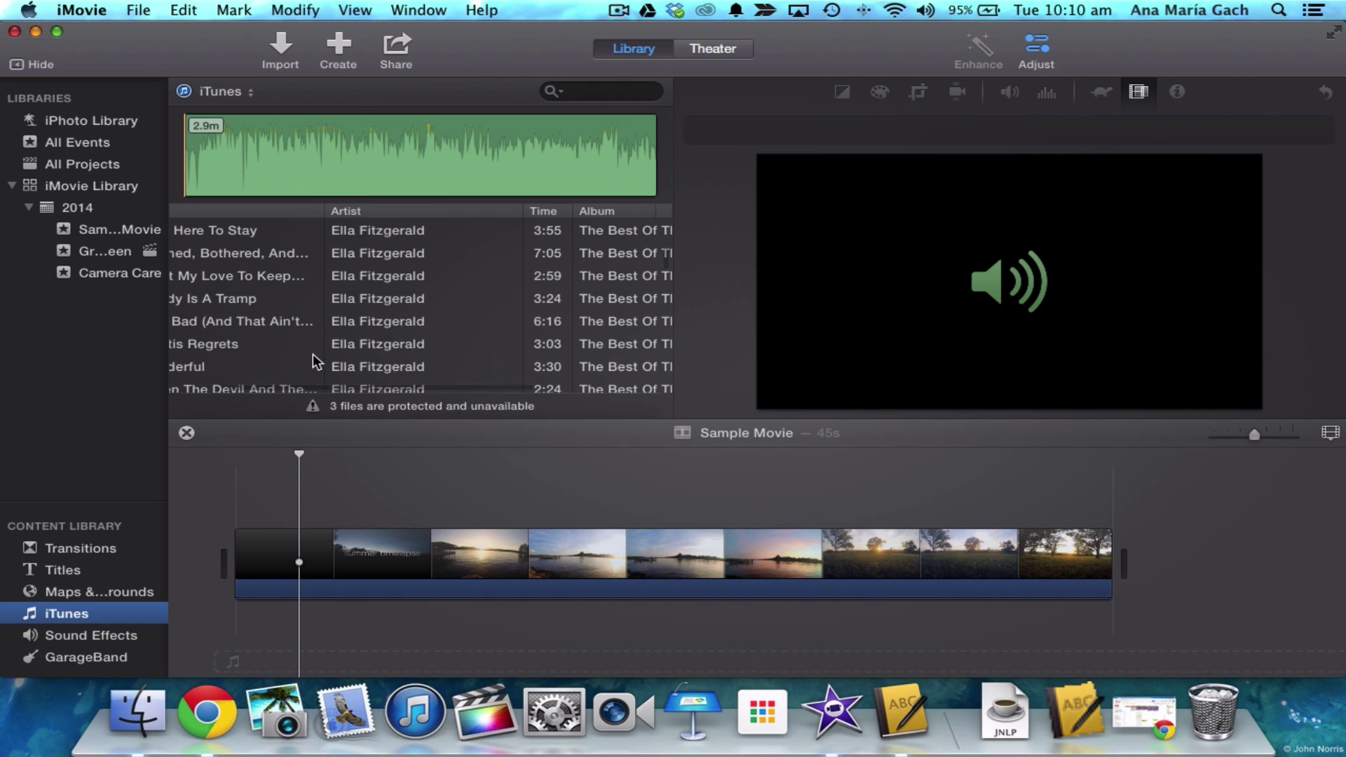
pyautogui.scroll(-1, 313, 353)
pyautogui.hscroll(-3, 312, 353)
pyautogui.scroll(20, 313, 353)
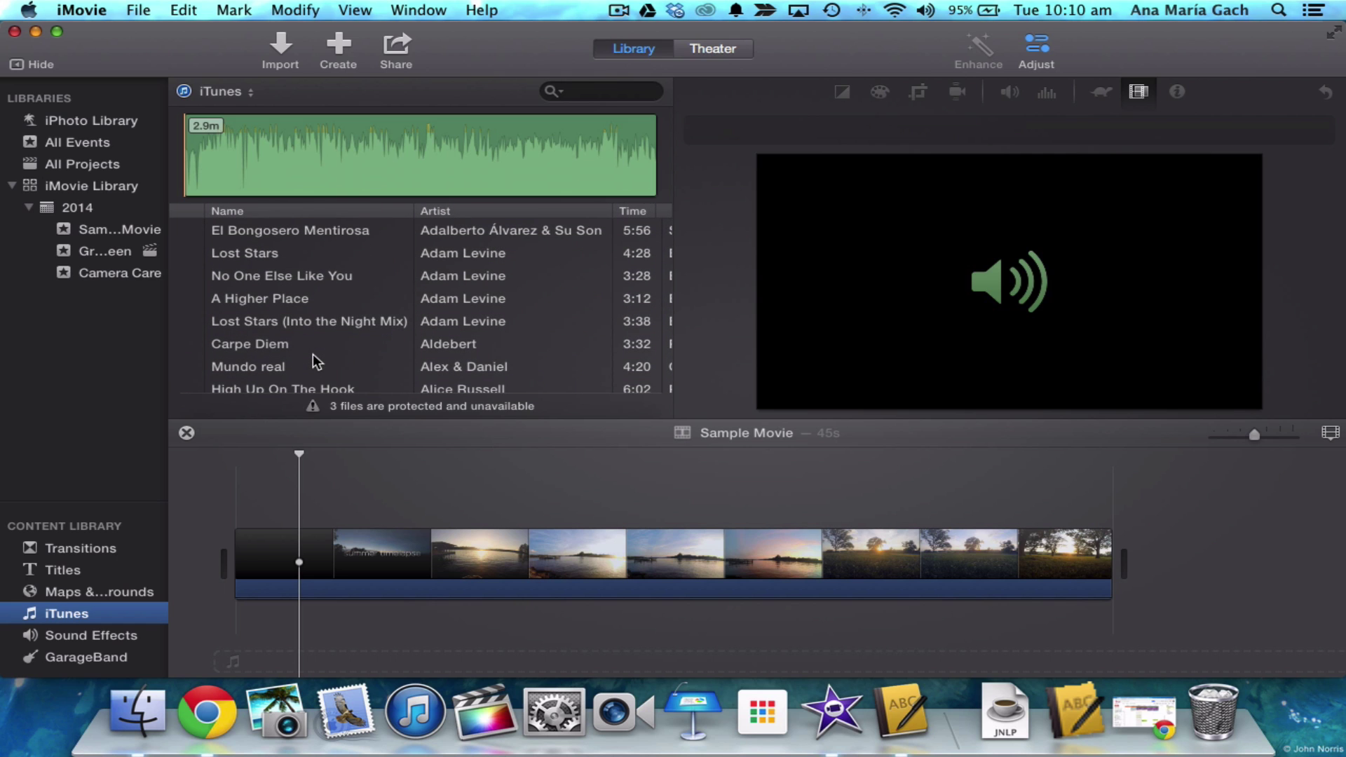
pyautogui.scroll(-15, 345, 290)
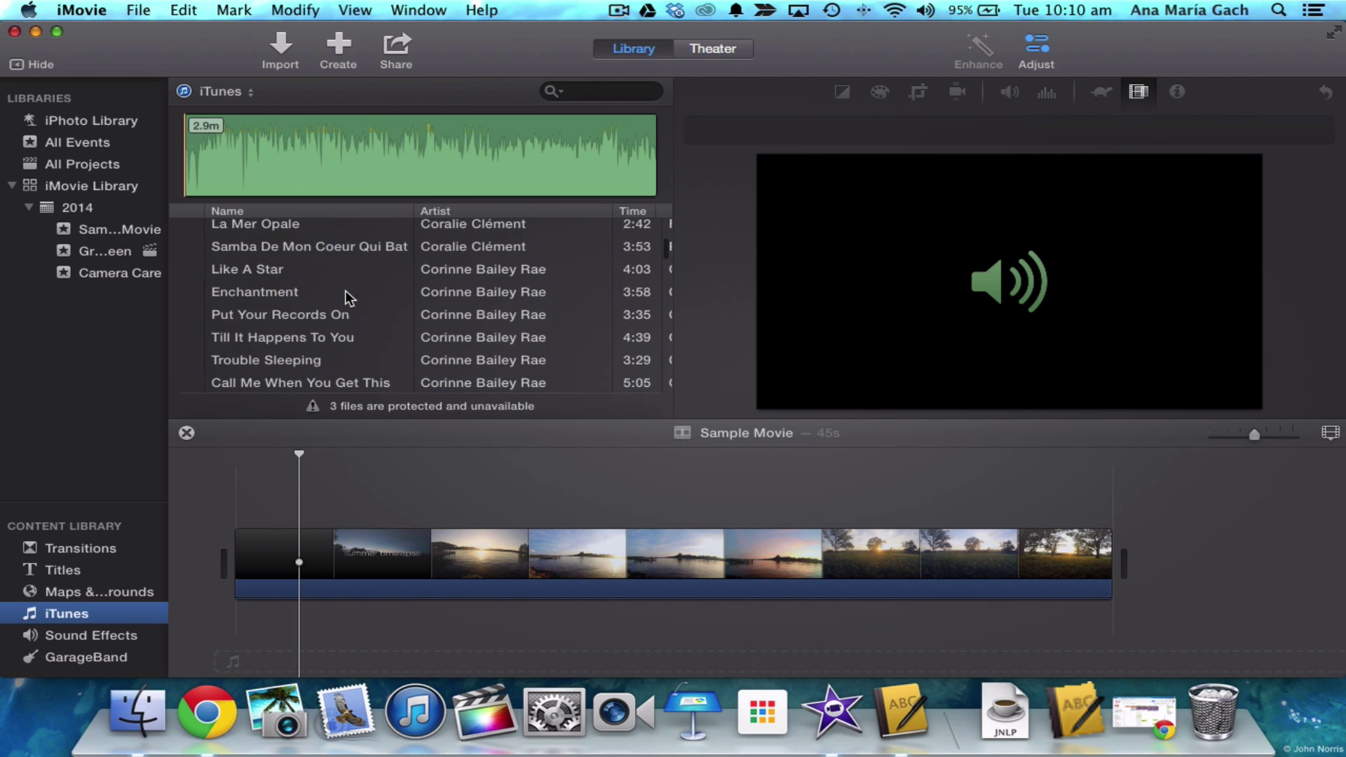
pyautogui.scroll(-8, 346, 290)
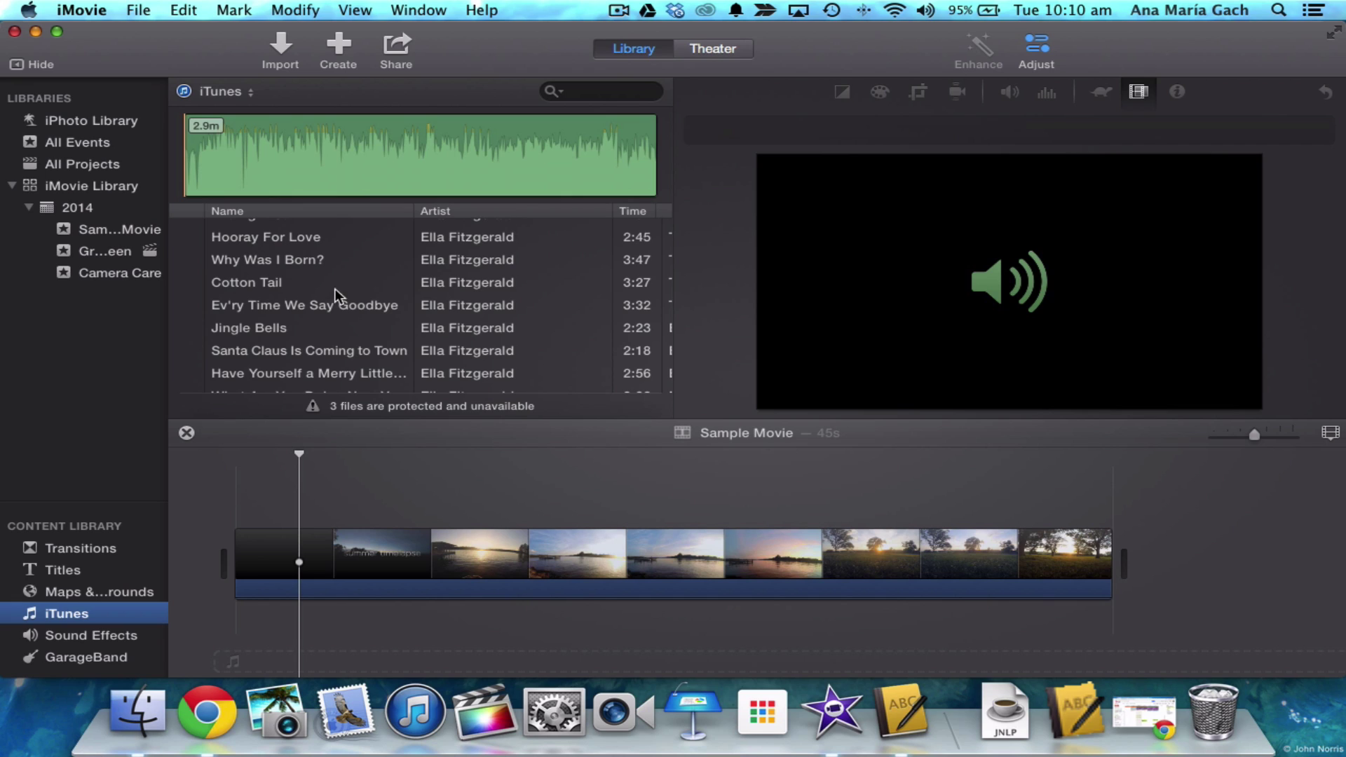
pyautogui.click(118, 642)
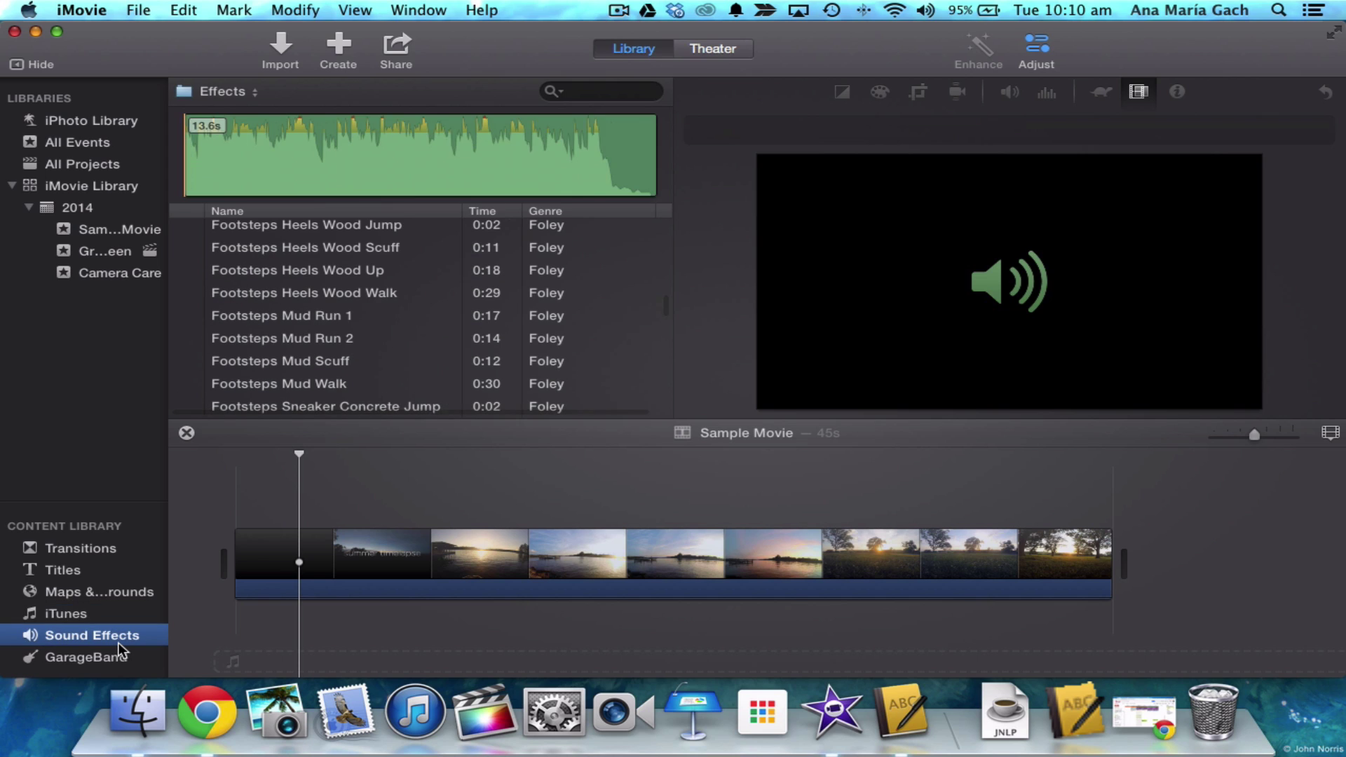
pyautogui.click(110, 662)
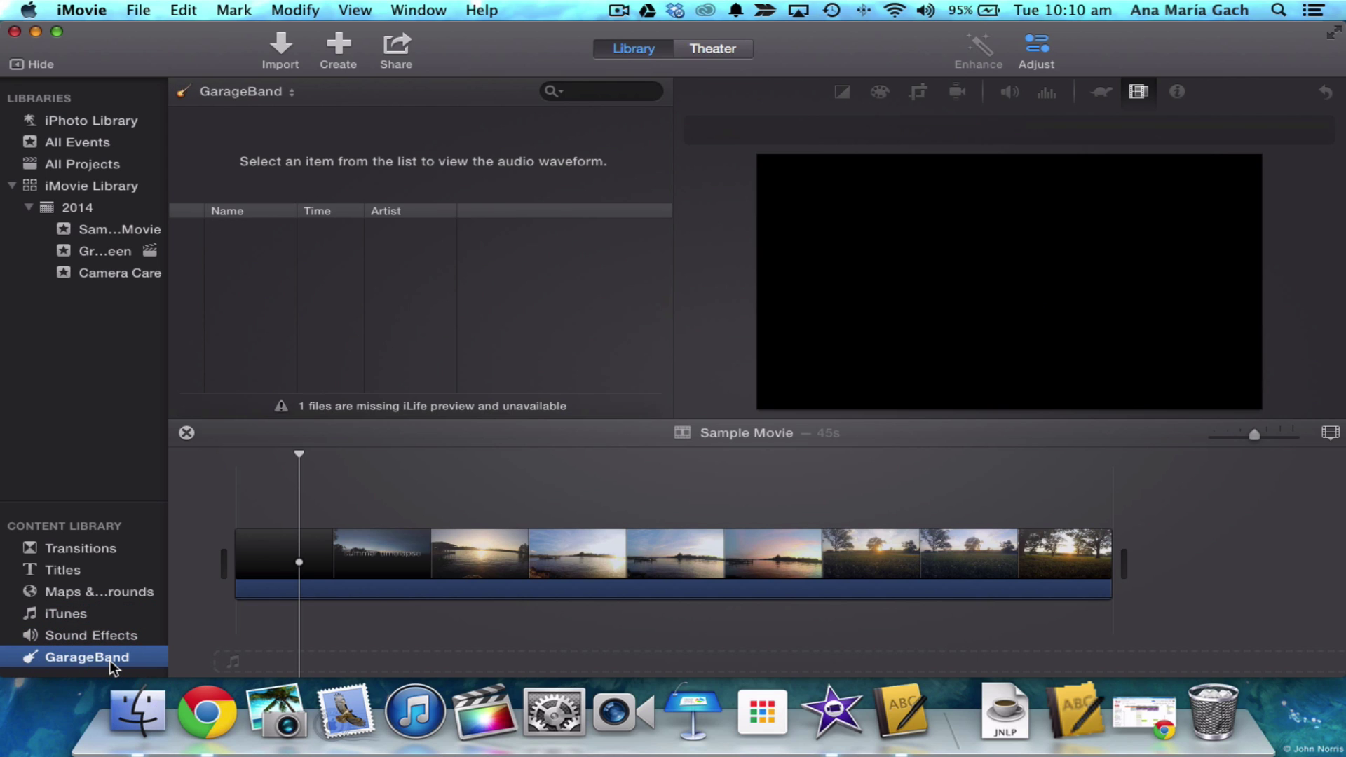
pyautogui.click(106, 634)
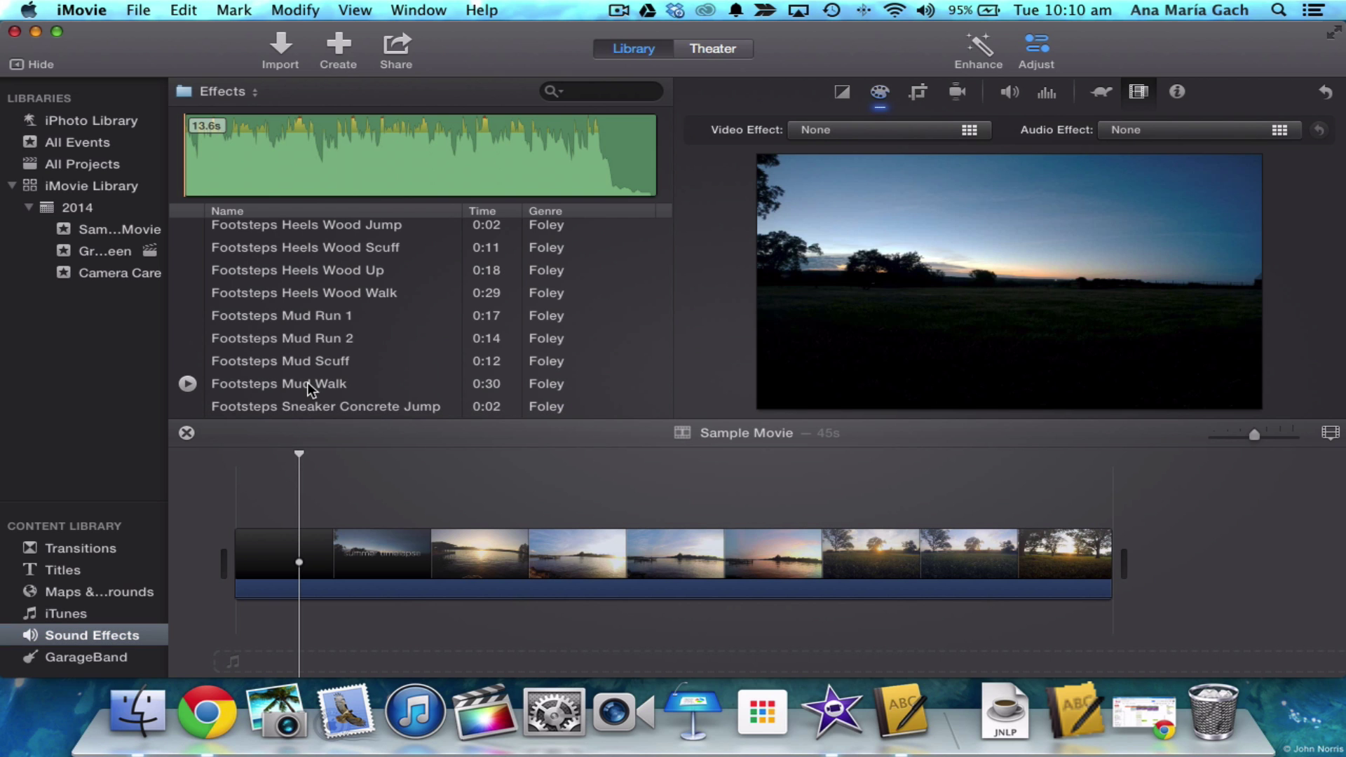
# - Return to Chrome's Blogger tab and scroll the Creative Commons music post to its YouTube Audio Library section
pyautogui.click(1147, 700)
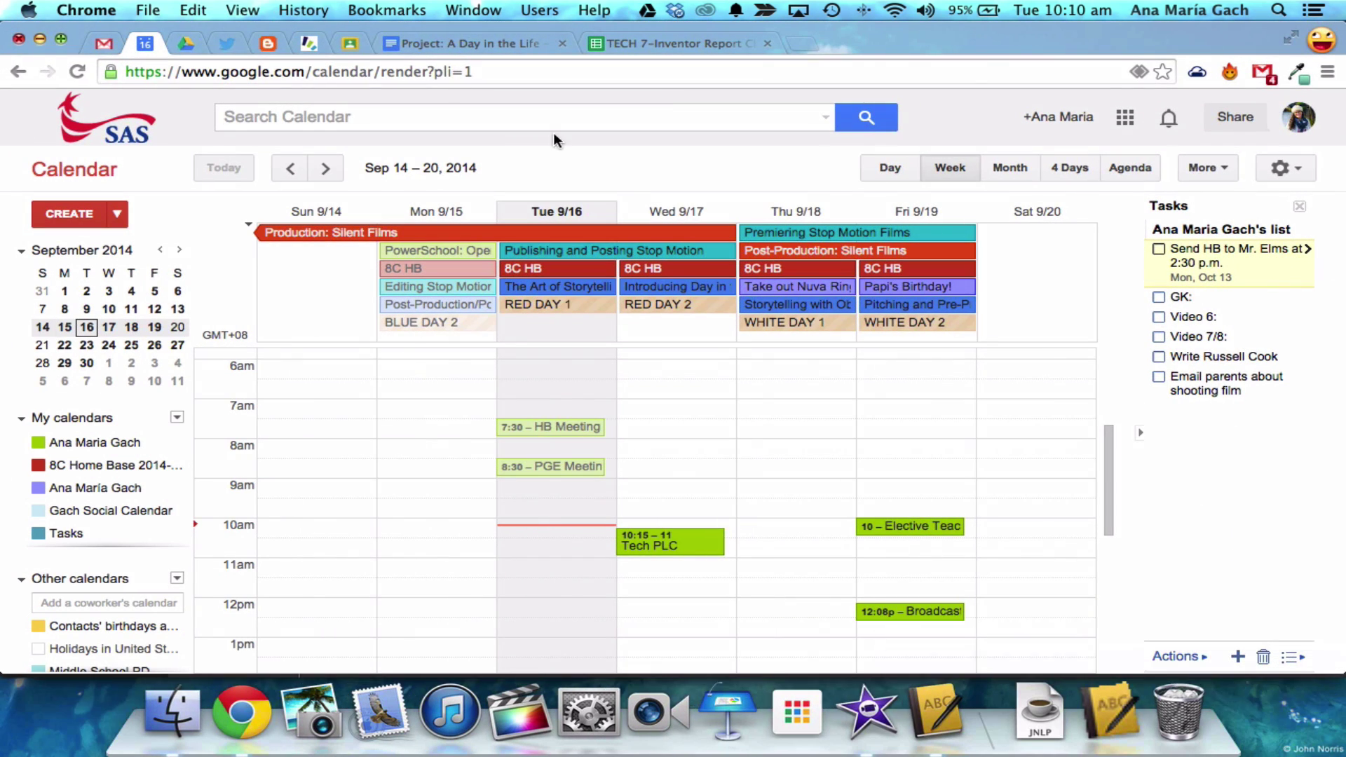
pyautogui.click(268, 43)
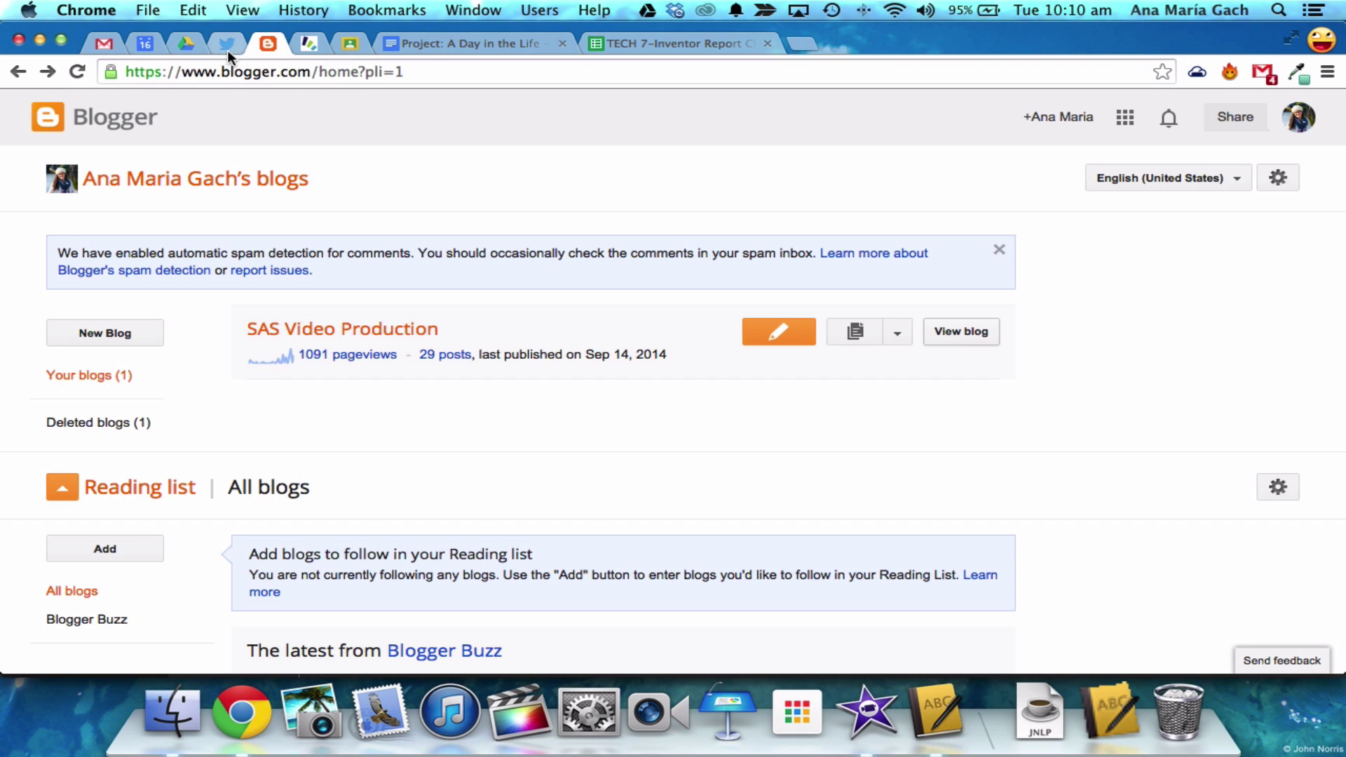
pyautogui.click(40, 41)
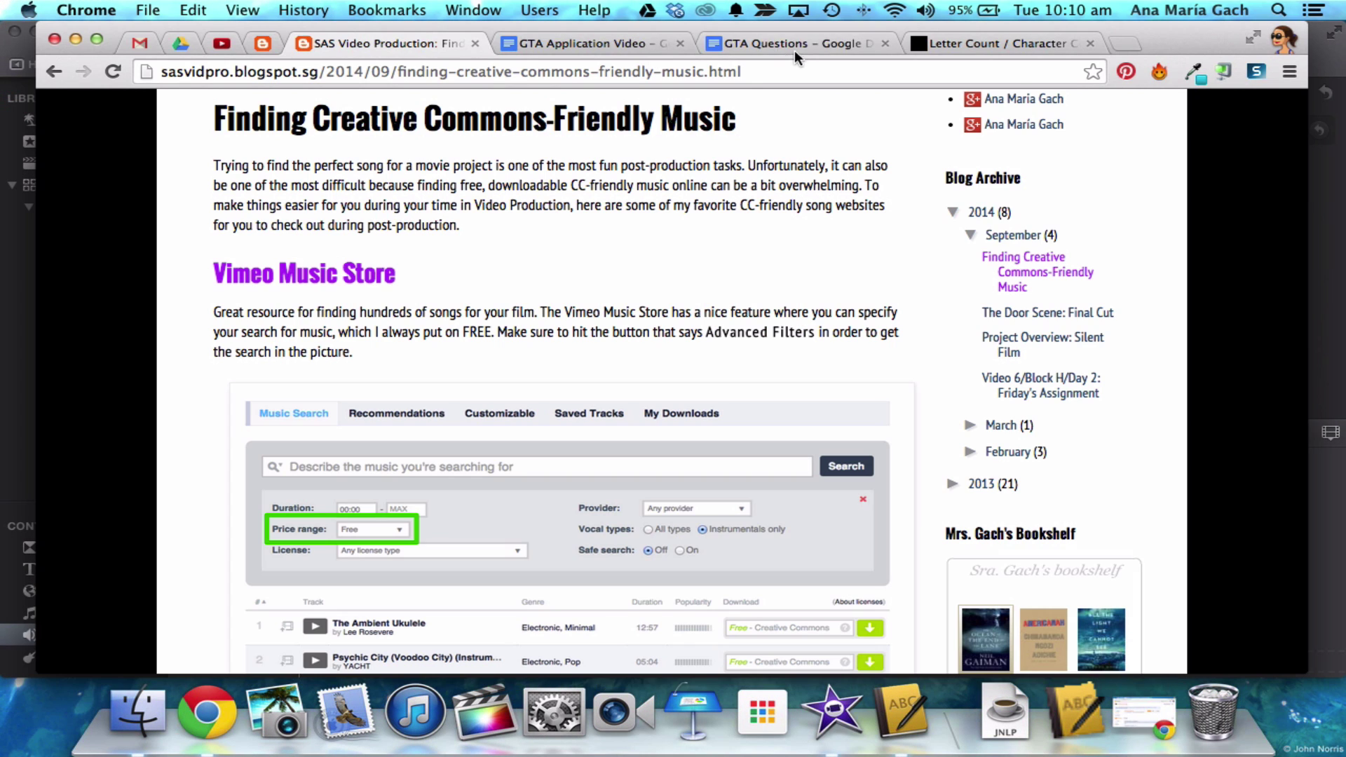
pyautogui.scroll(5, 510, 332)
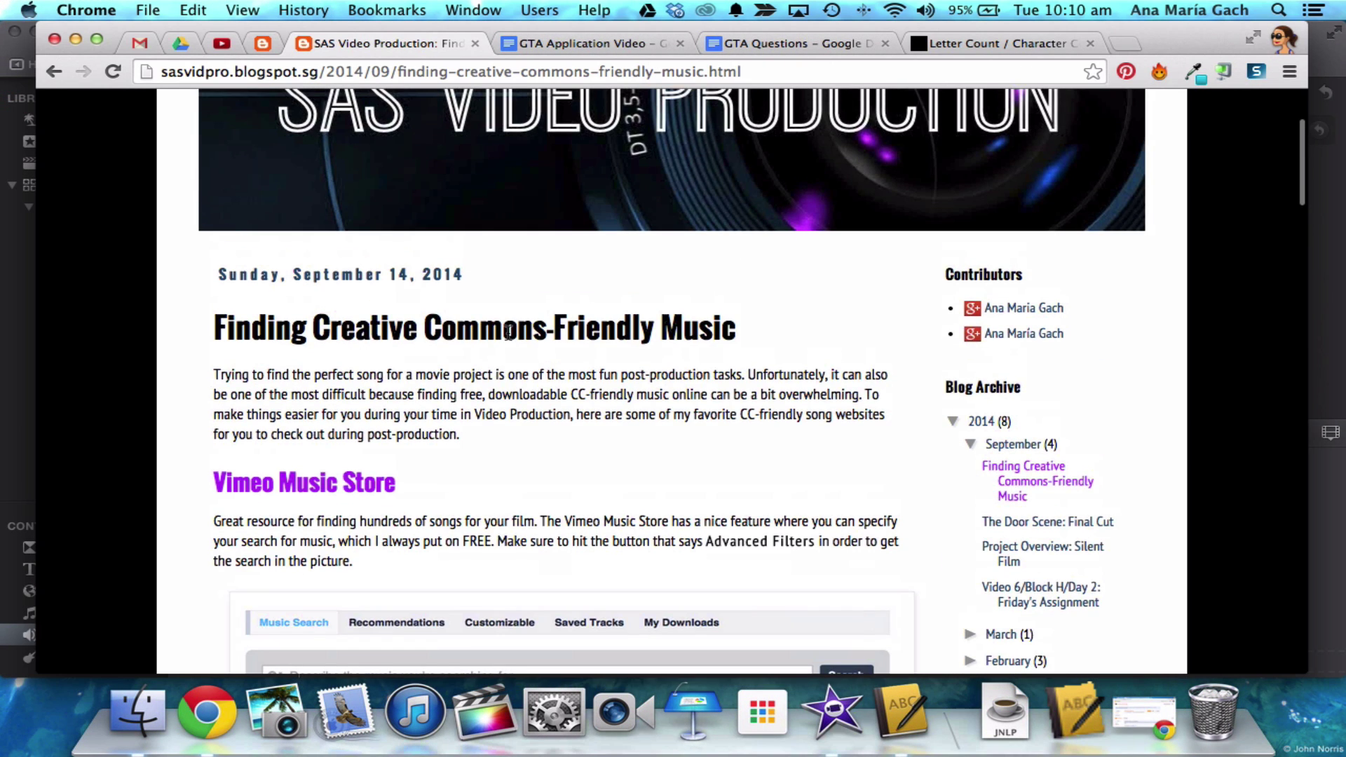
pyautogui.scroll(4, 509, 332)
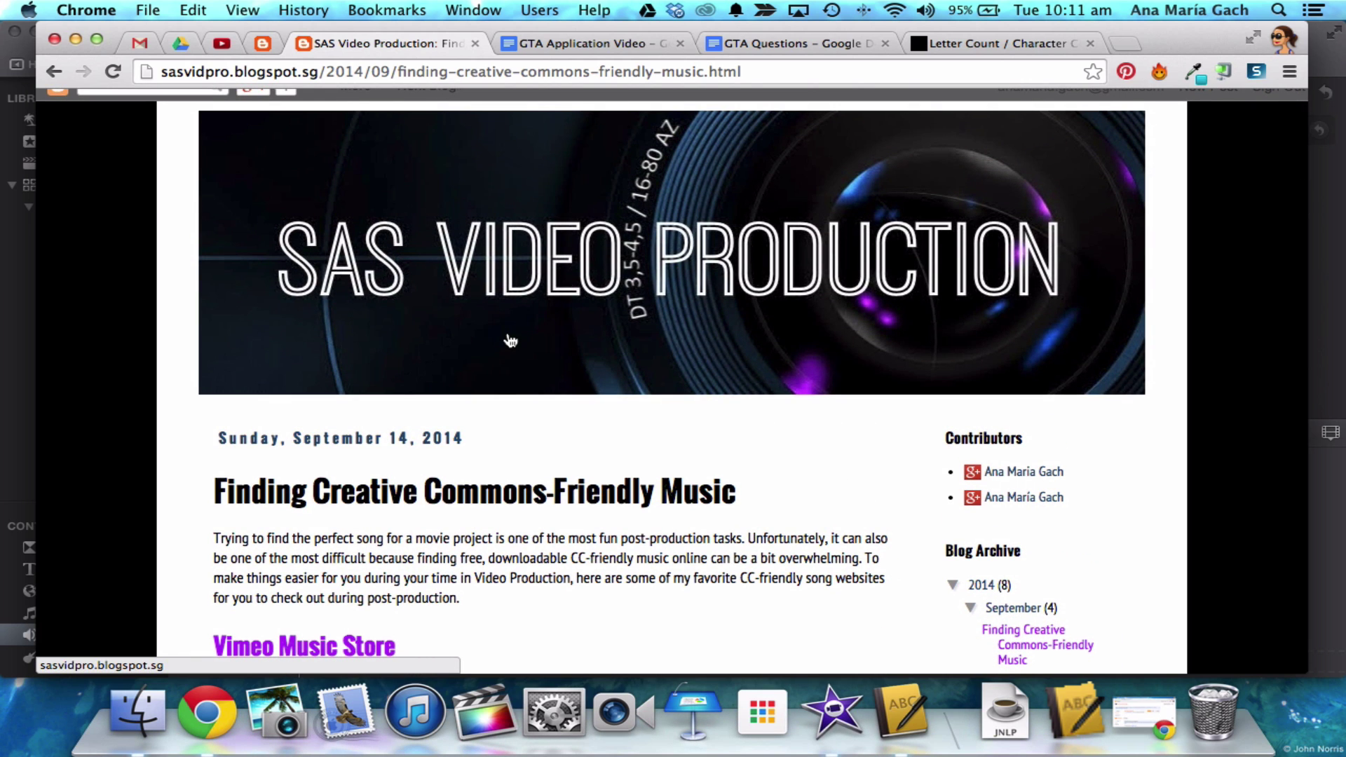
pyautogui.scroll(-7, 511, 342)
pyautogui.scroll(-20, 509, 339)
pyautogui.scroll(-10, 509, 348)
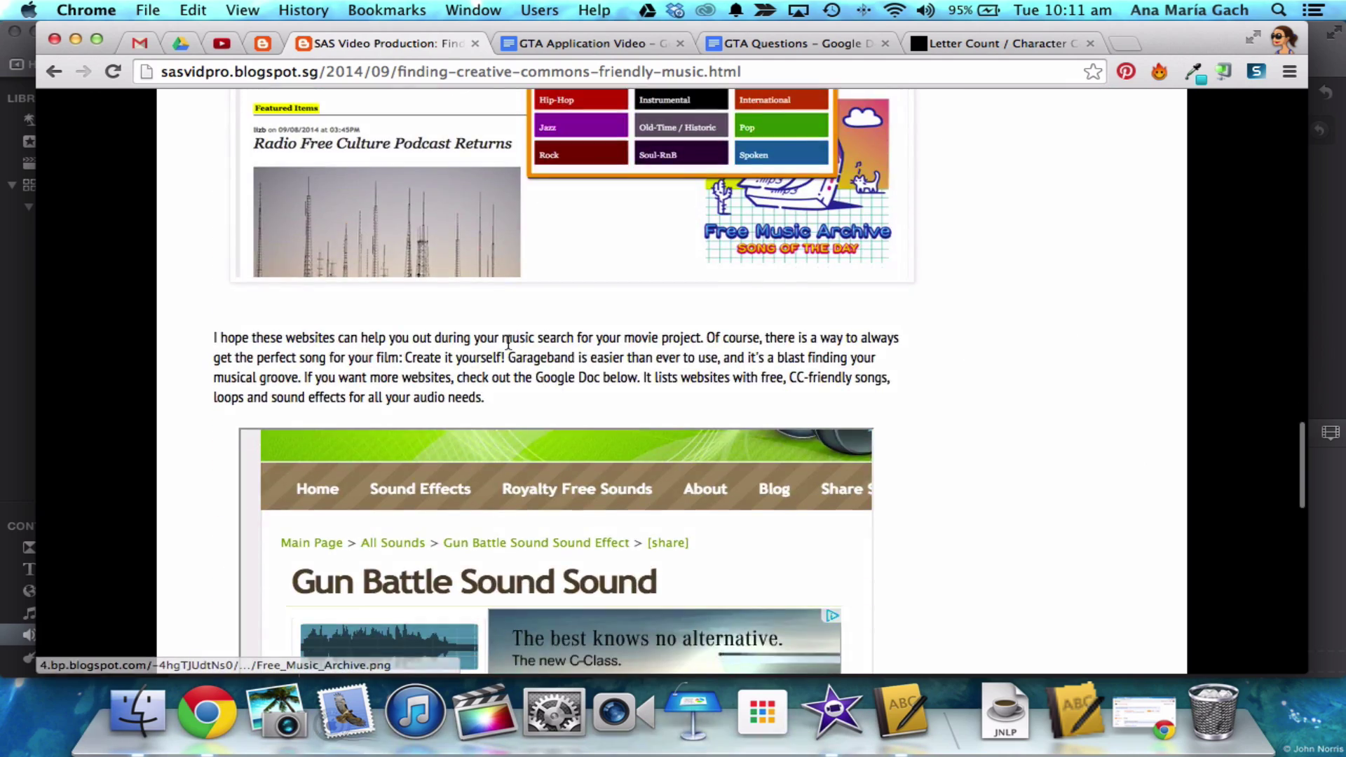
pyautogui.scroll(20, 534, 292)
pyautogui.scroll(-20, 546, 252)
pyautogui.scroll(9, 547, 254)
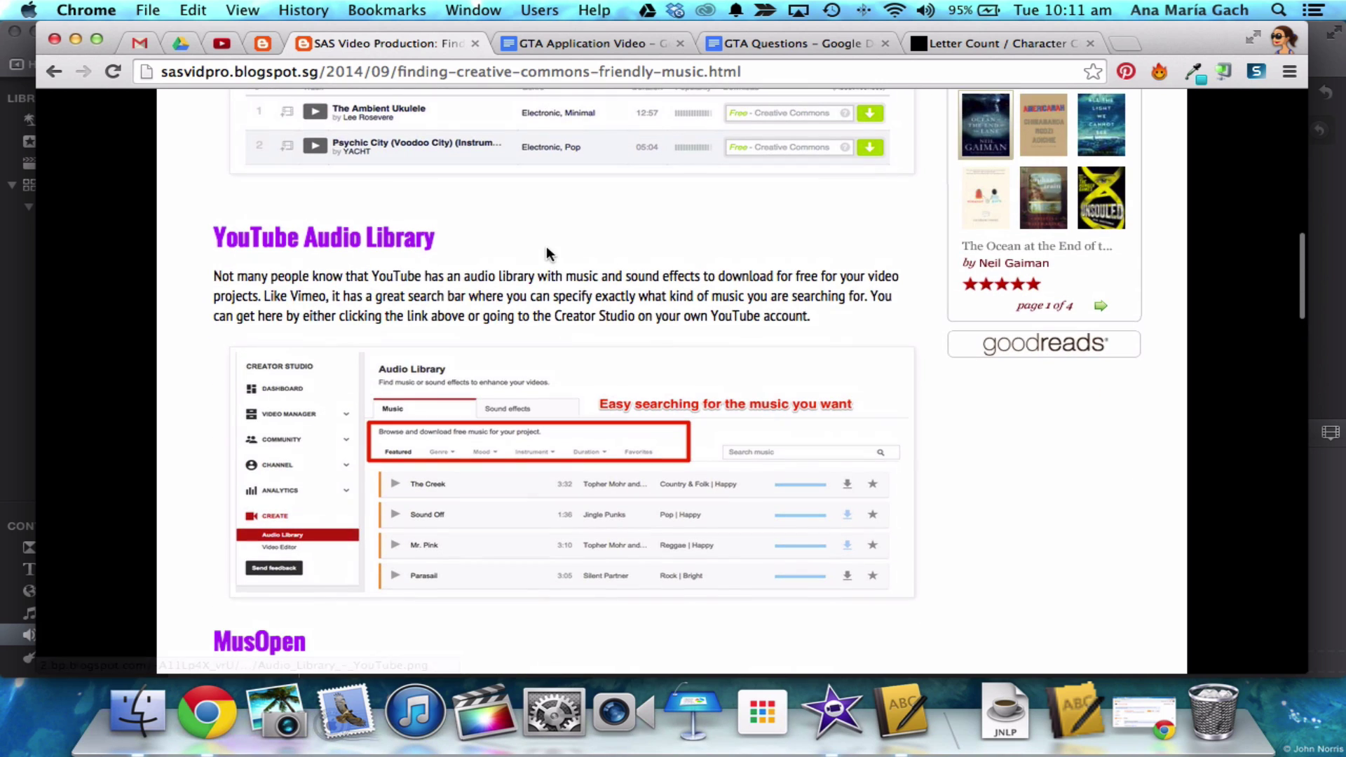
# - Open the YouTube Audio Library and look through its Genre, Mood, Instrument and Duration filters
pyautogui.click(409, 239)
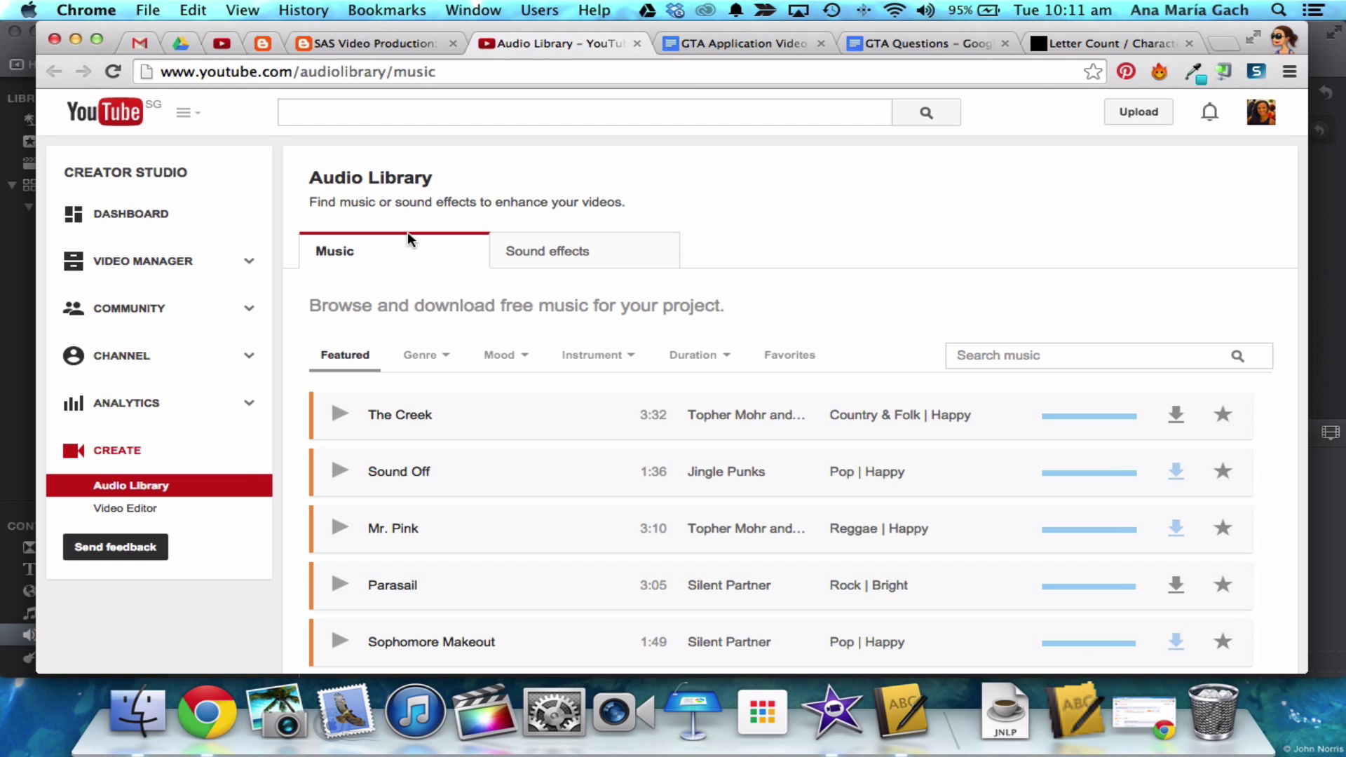
pyautogui.click(436, 352)
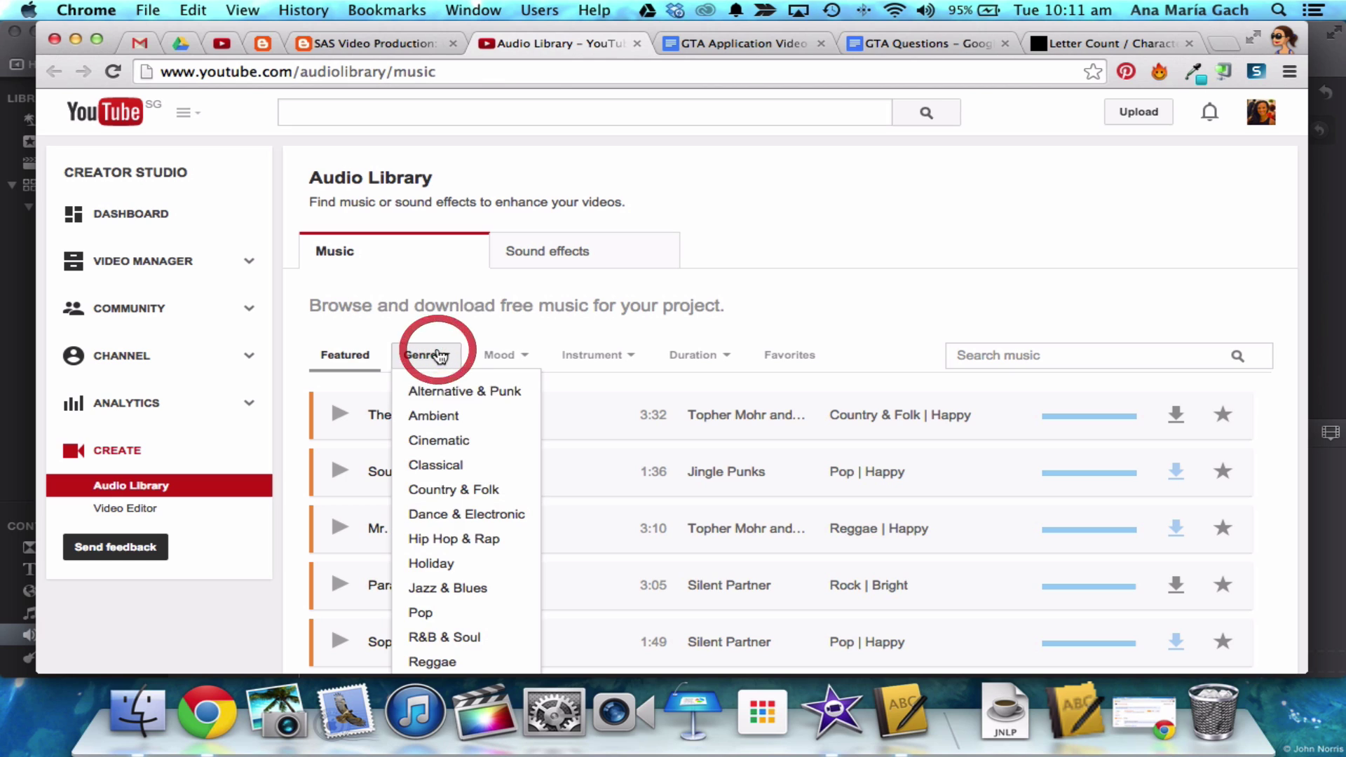
pyautogui.click(500, 356)
pyautogui.click(585, 355)
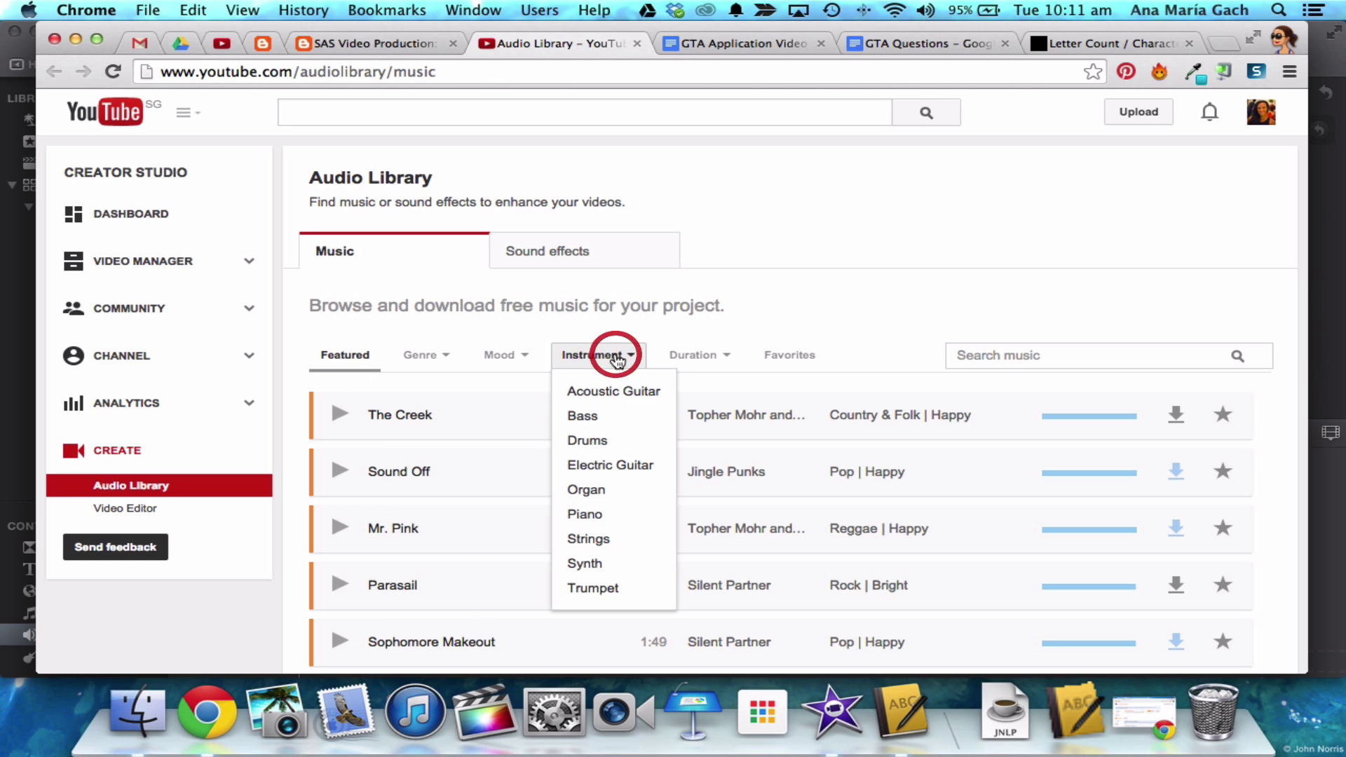
pyautogui.click(693, 356)
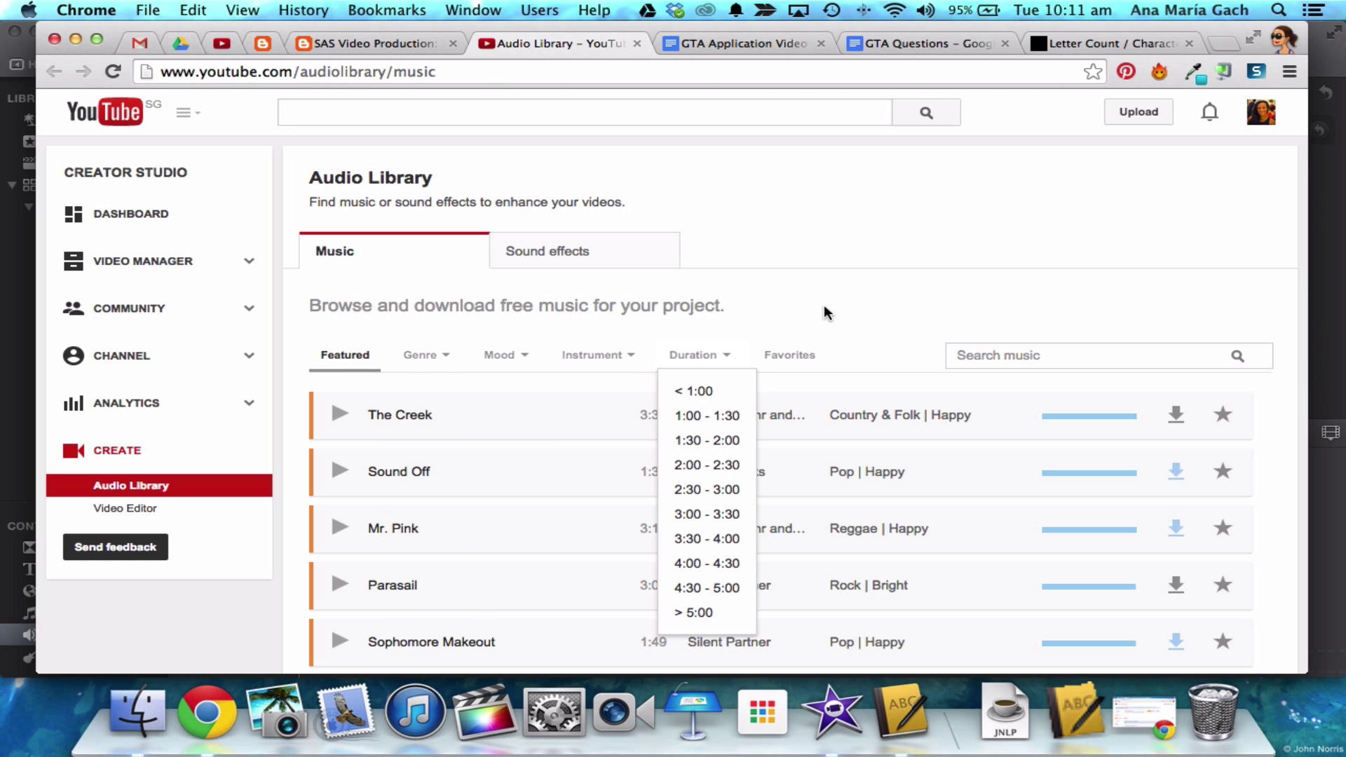
pyautogui.click(818, 301)
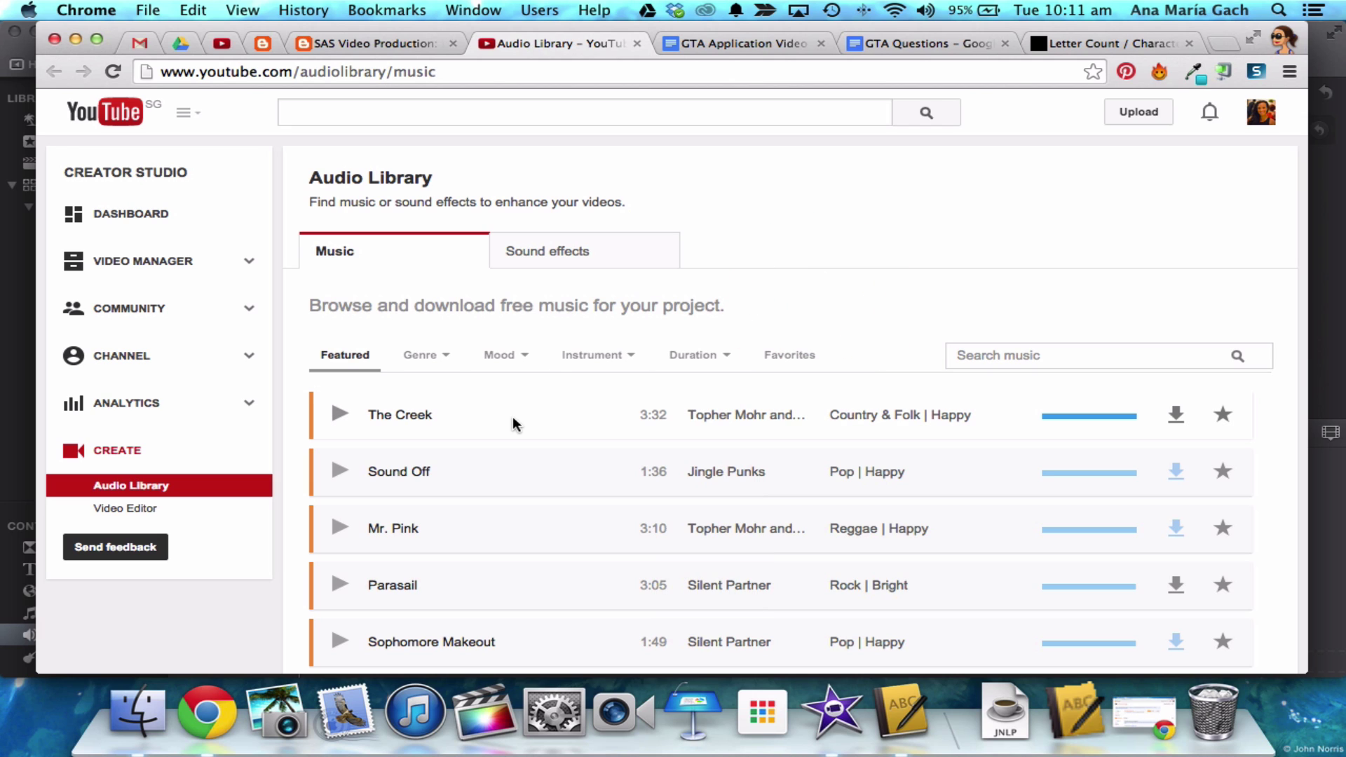
# - Filter the Audio Library to show only Calm mood tracks
pyautogui.click(436, 354)
pyautogui.click(518, 364)
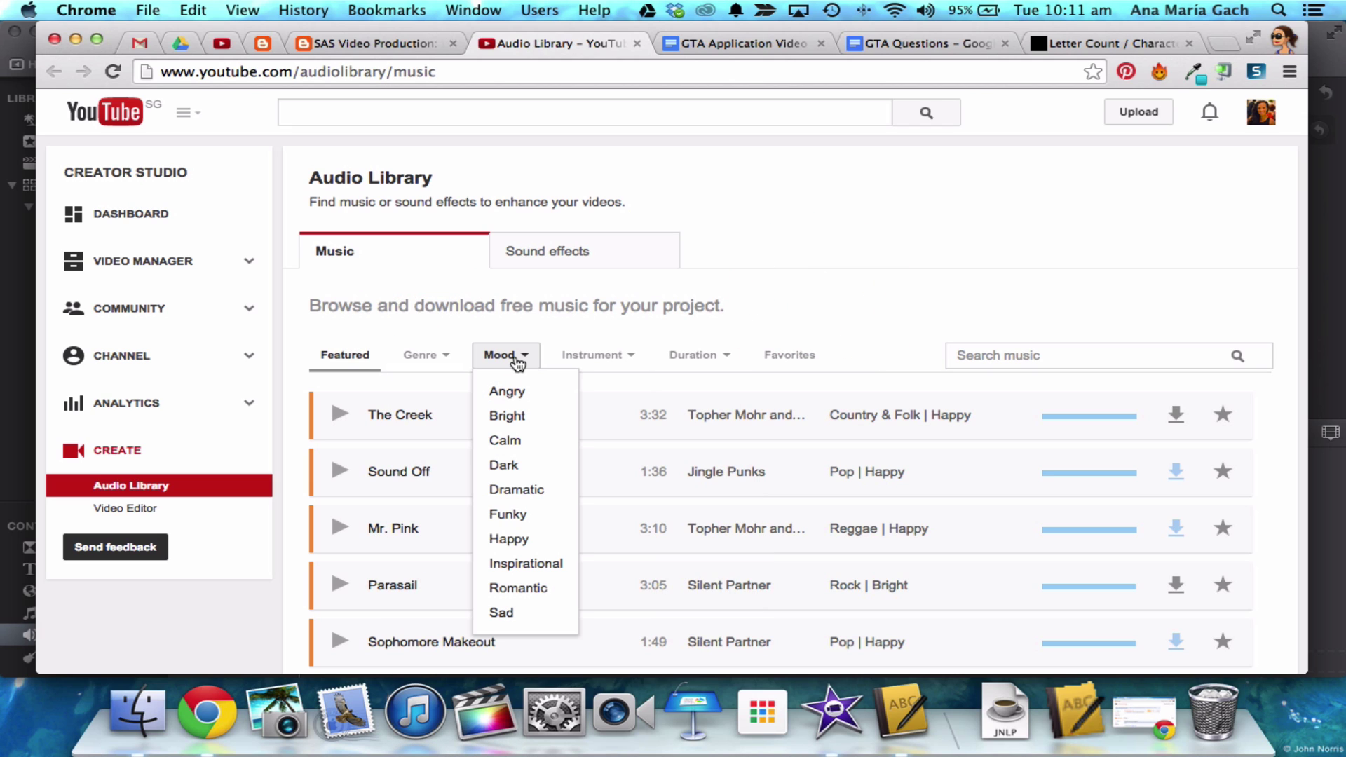
pyautogui.click(516, 441)
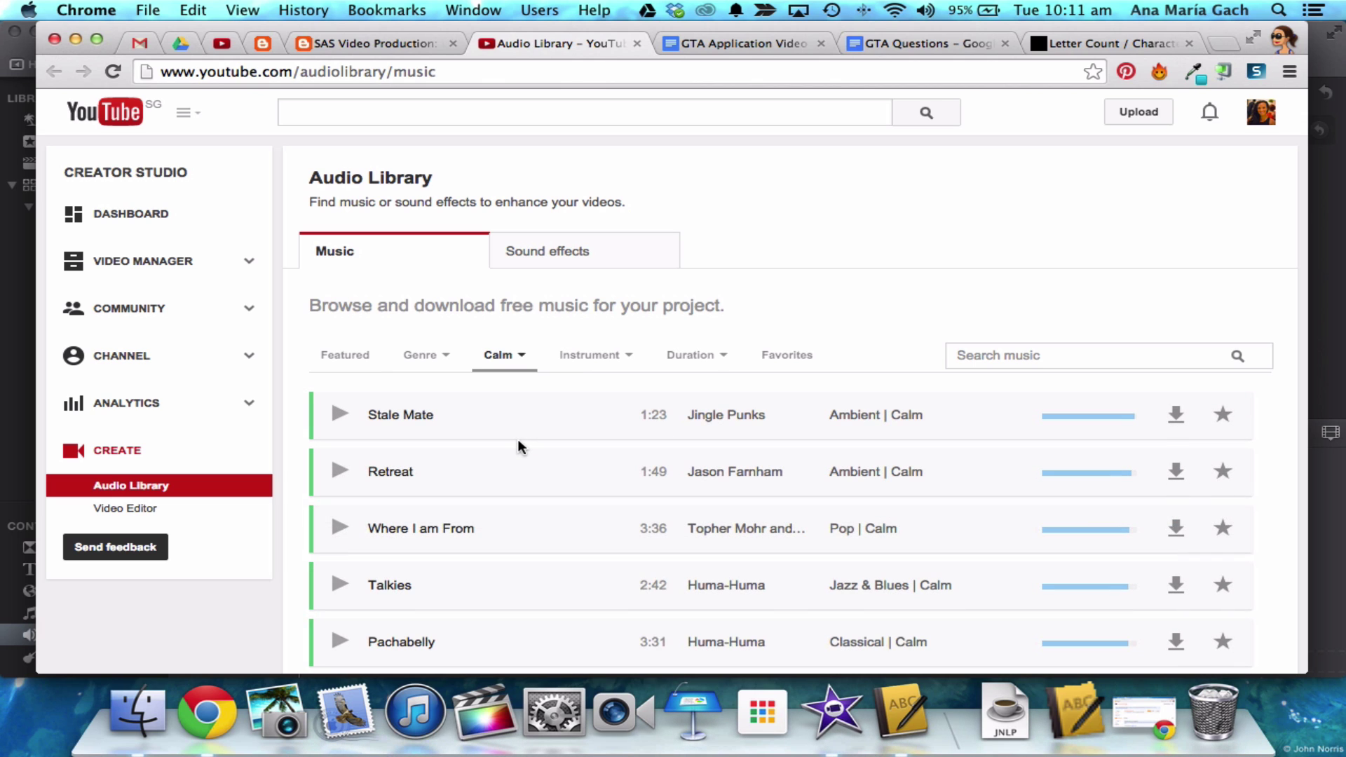
# - Preview the Stale Mate track and download it as an MP3
pyautogui.click(341, 416)
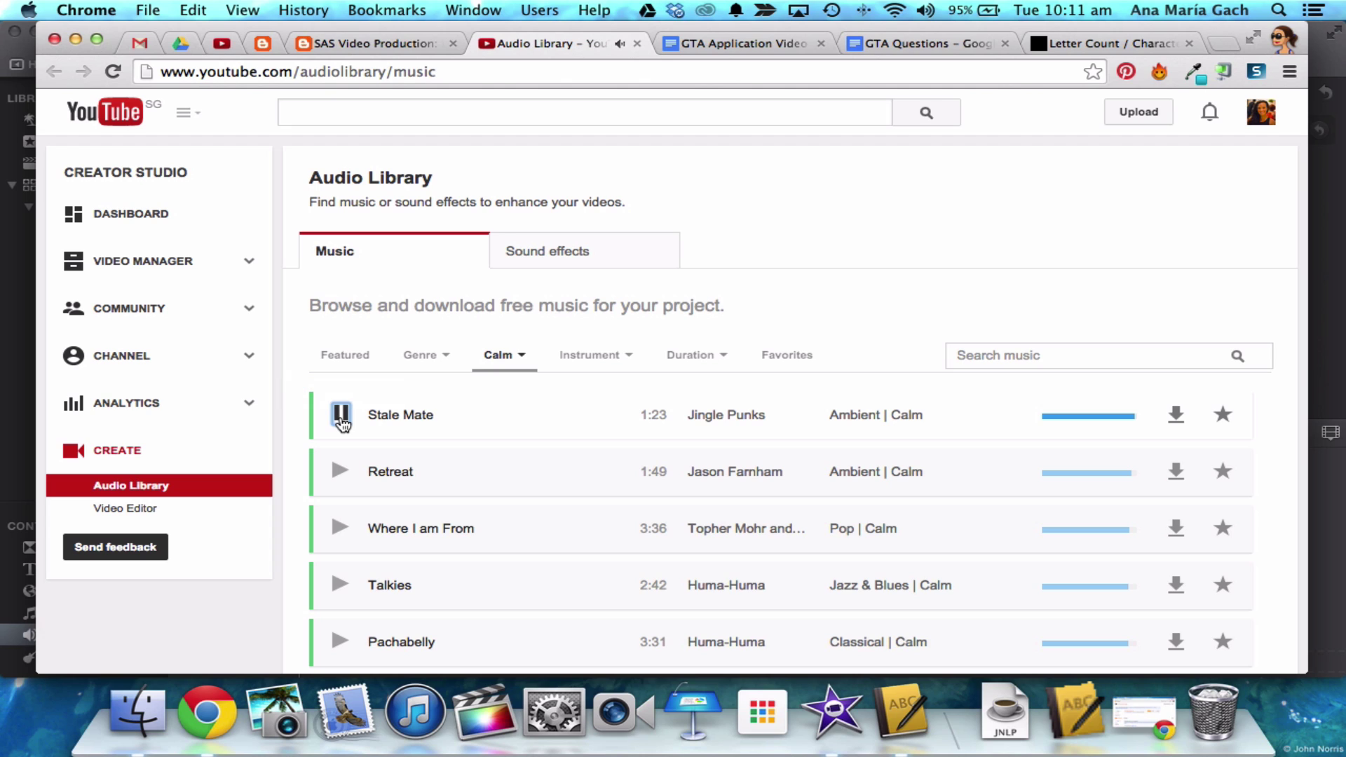
pyautogui.click(341, 417)
pyautogui.click(1175, 418)
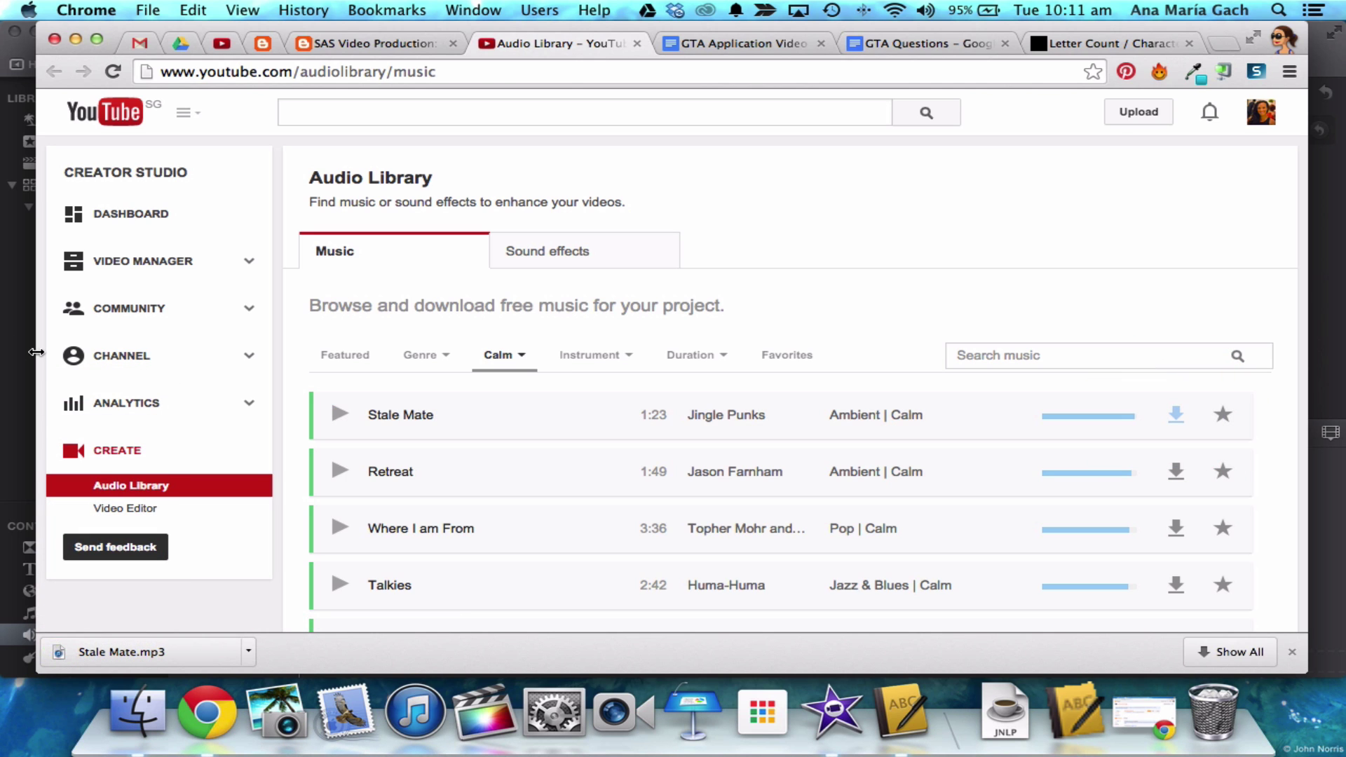
pyautogui.moveTo(36, 354); pyautogui.dragTo(494, 382)
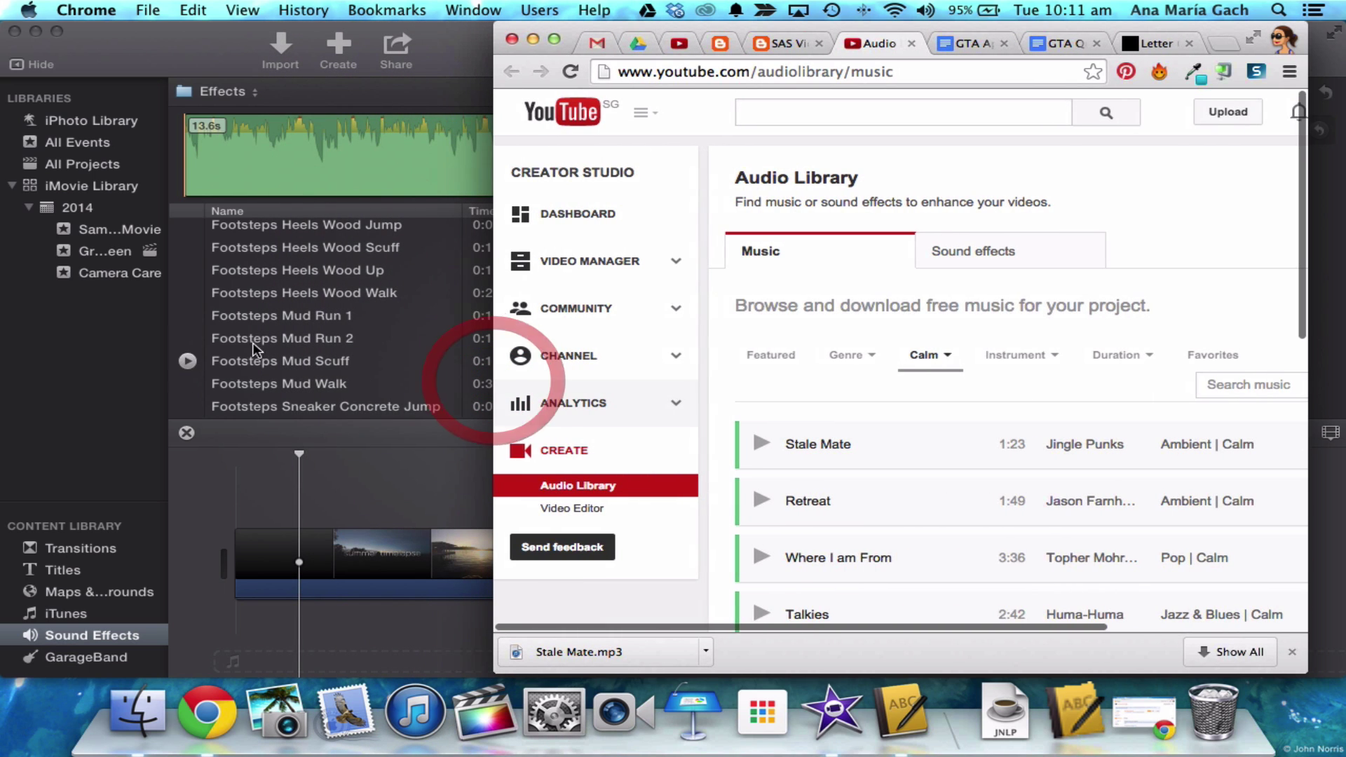
# - Bring up iMovie's Sample Movie event and open the Import media window
pyautogui.click(74, 228)
pyautogui.click(95, 230)
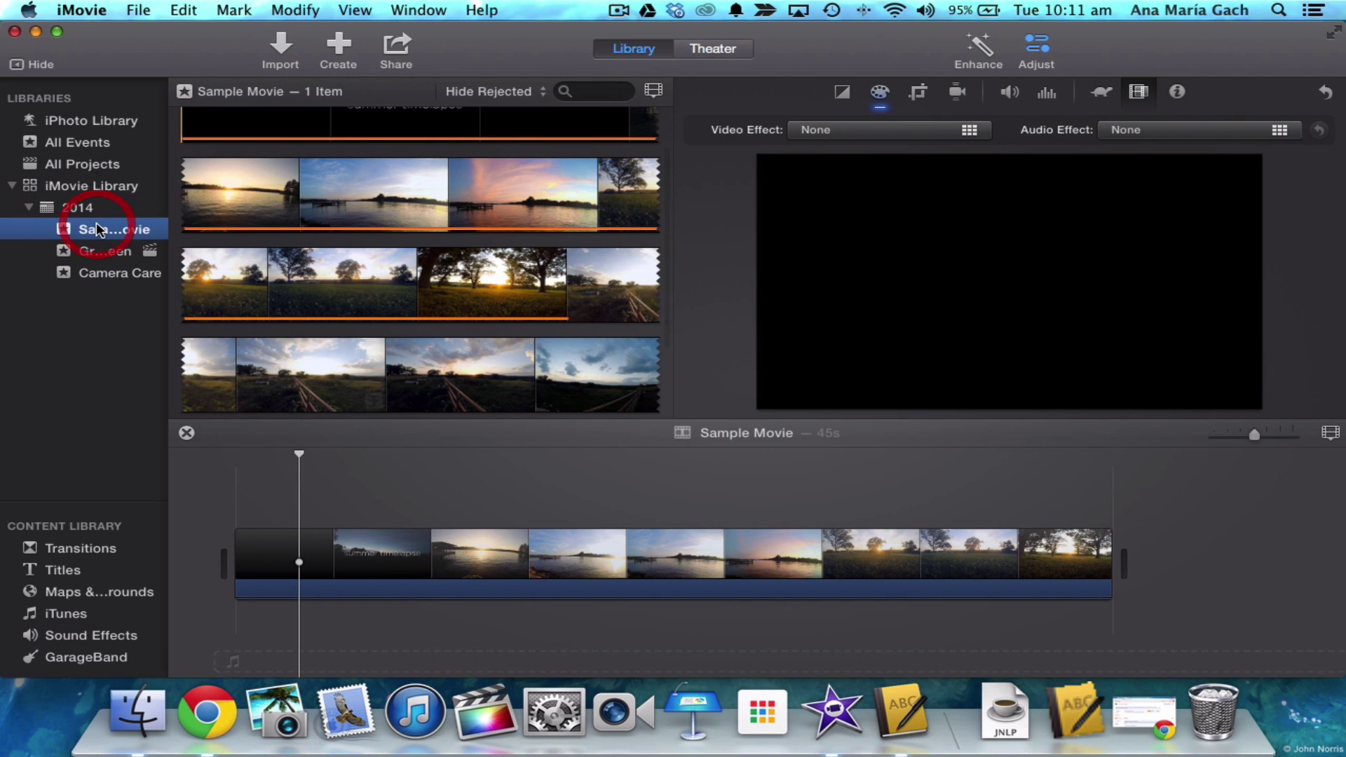
pyautogui.click(280, 48)
pyautogui.scroll(-15, 502, 532)
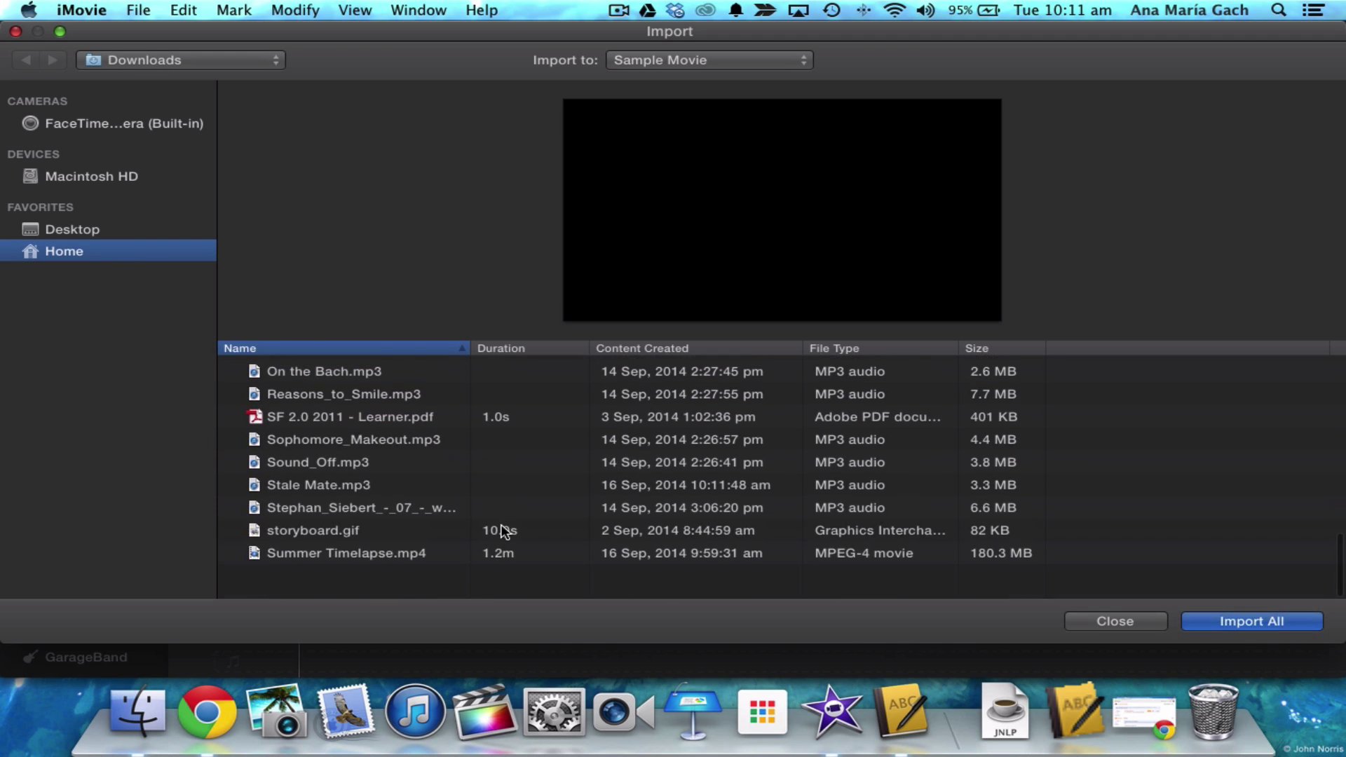
pyautogui.scroll(3, 496, 535)
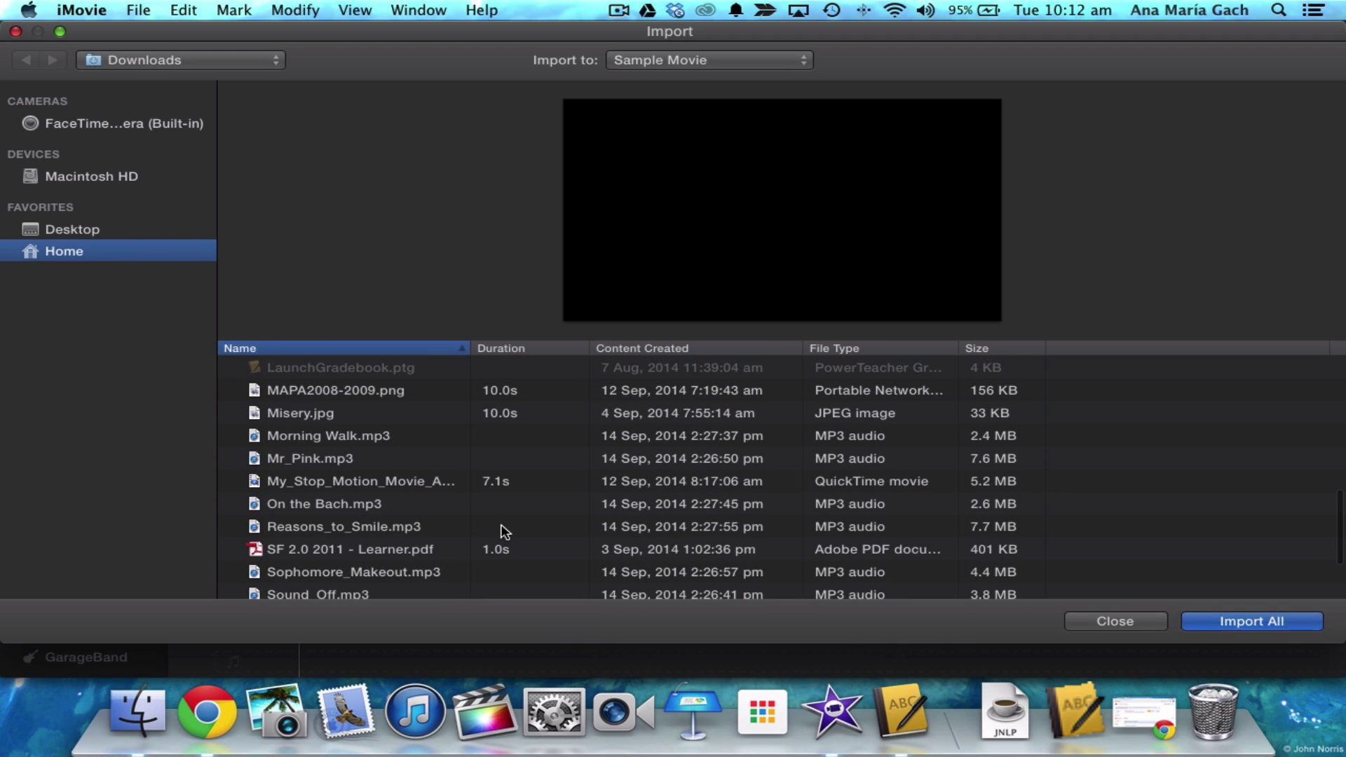
pyautogui.scroll(10, 502, 531)
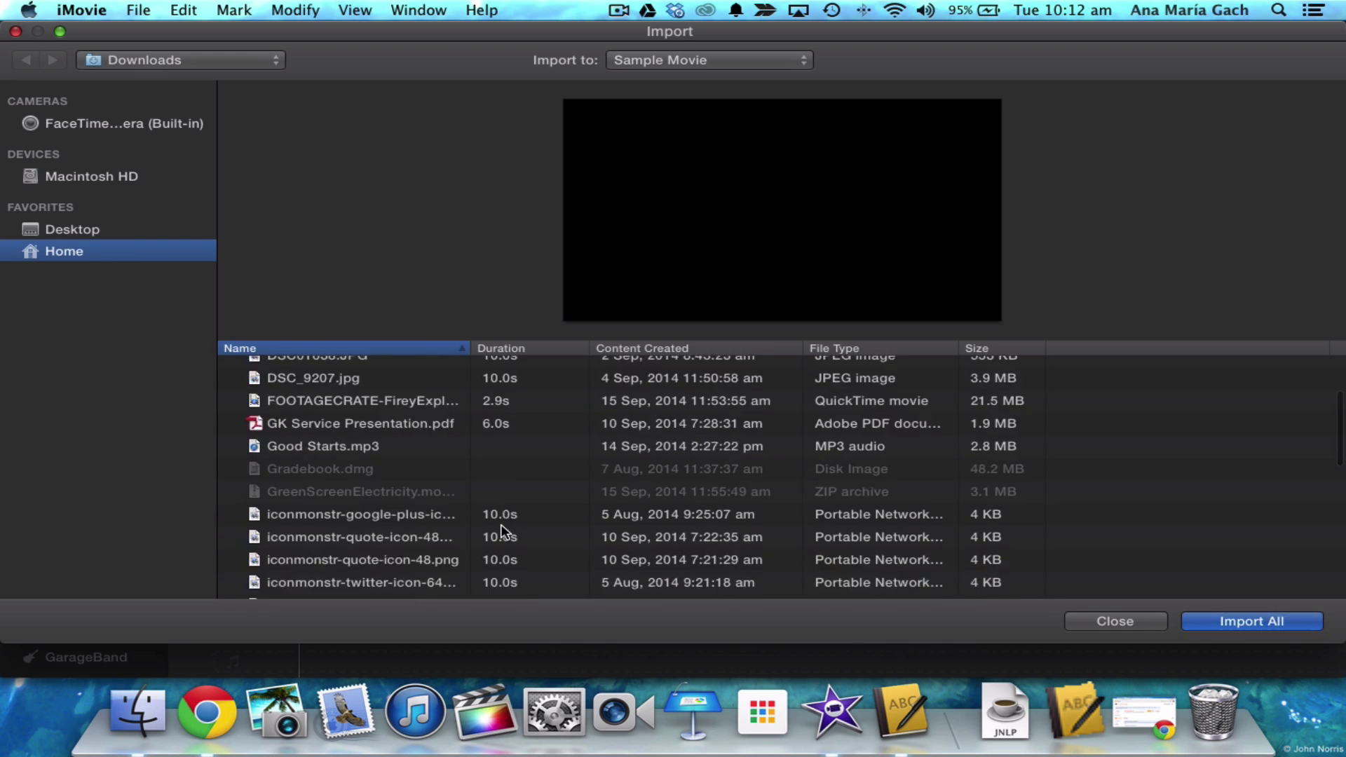
pyautogui.scroll(1, 502, 531)
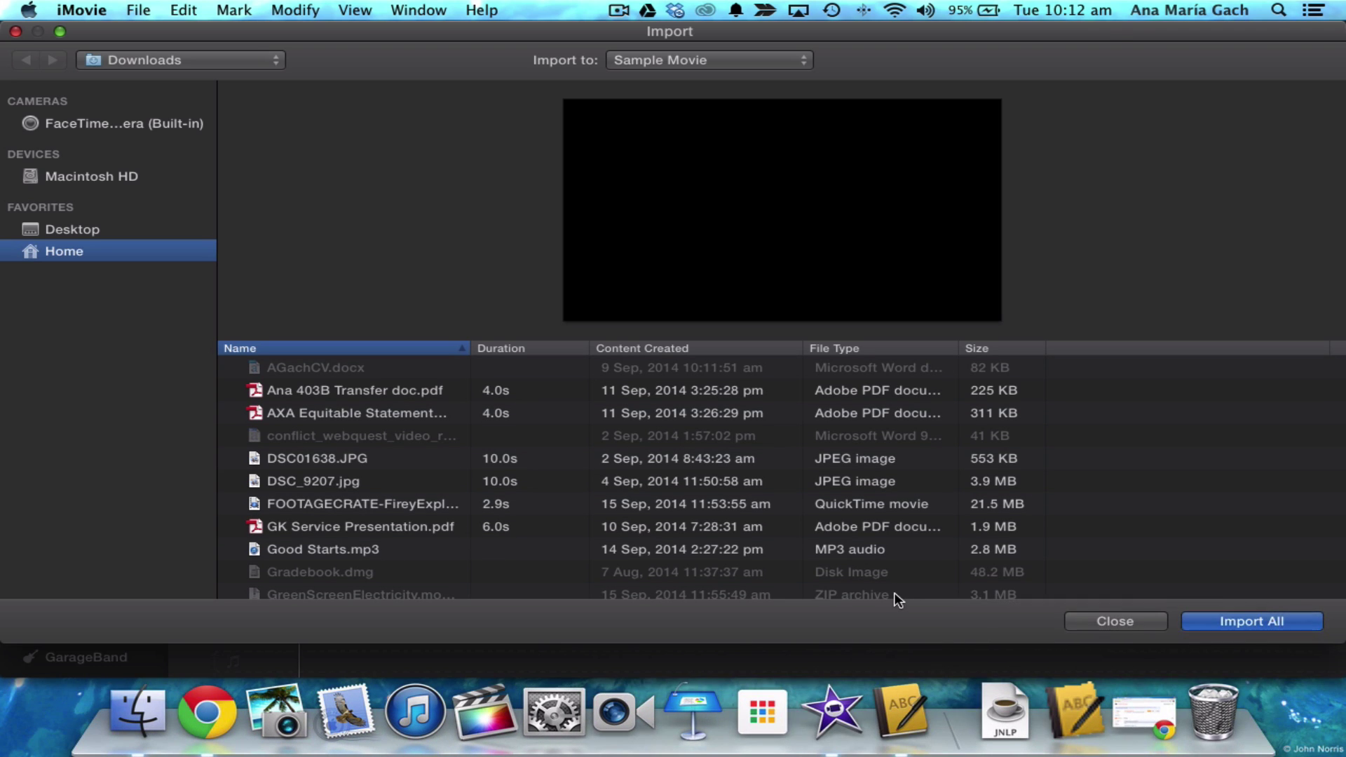
# - Close the Import window and drag Stale Mate.mp3 from Chrome's download bar beneath the video clips
pyautogui.press('super+Tab')
pyautogui.click(489, 535)
pyautogui.scroll(-10, 477, 536)
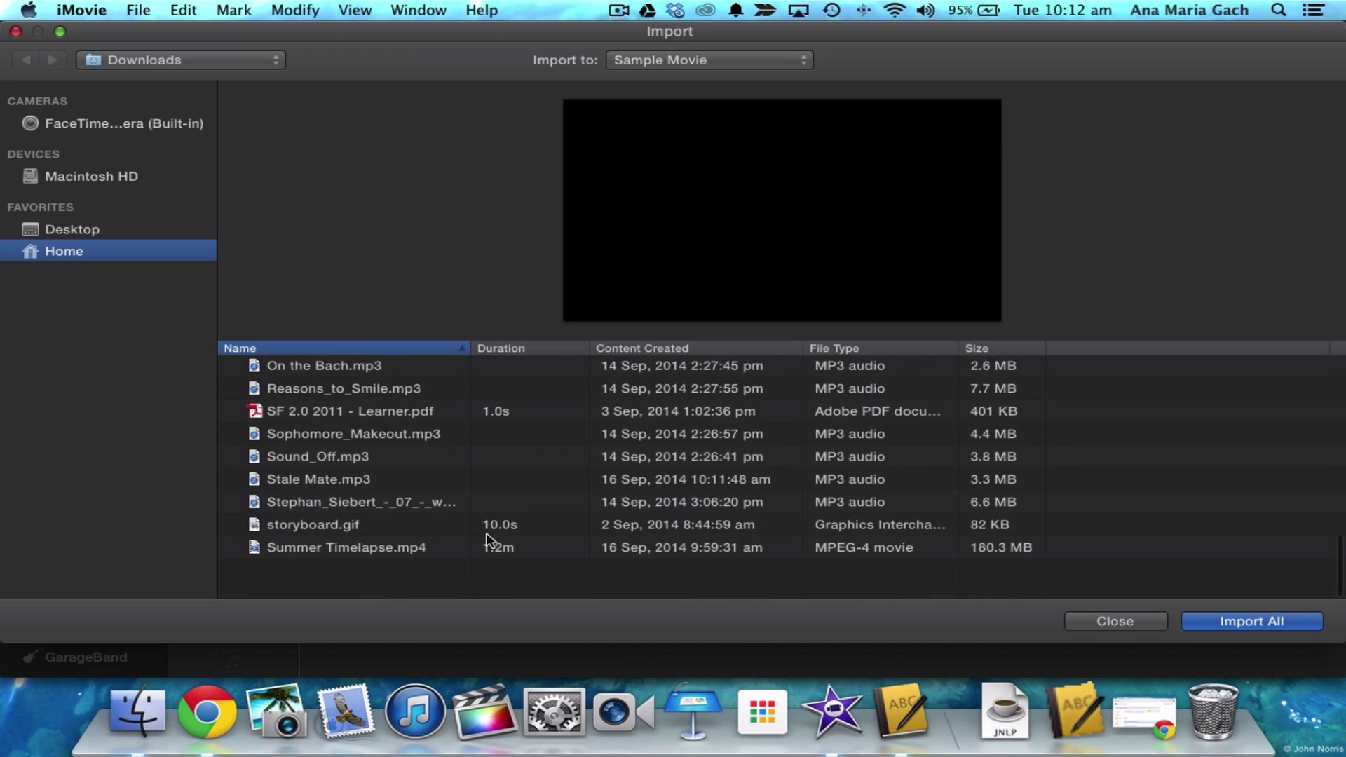
pyautogui.click(345, 524)
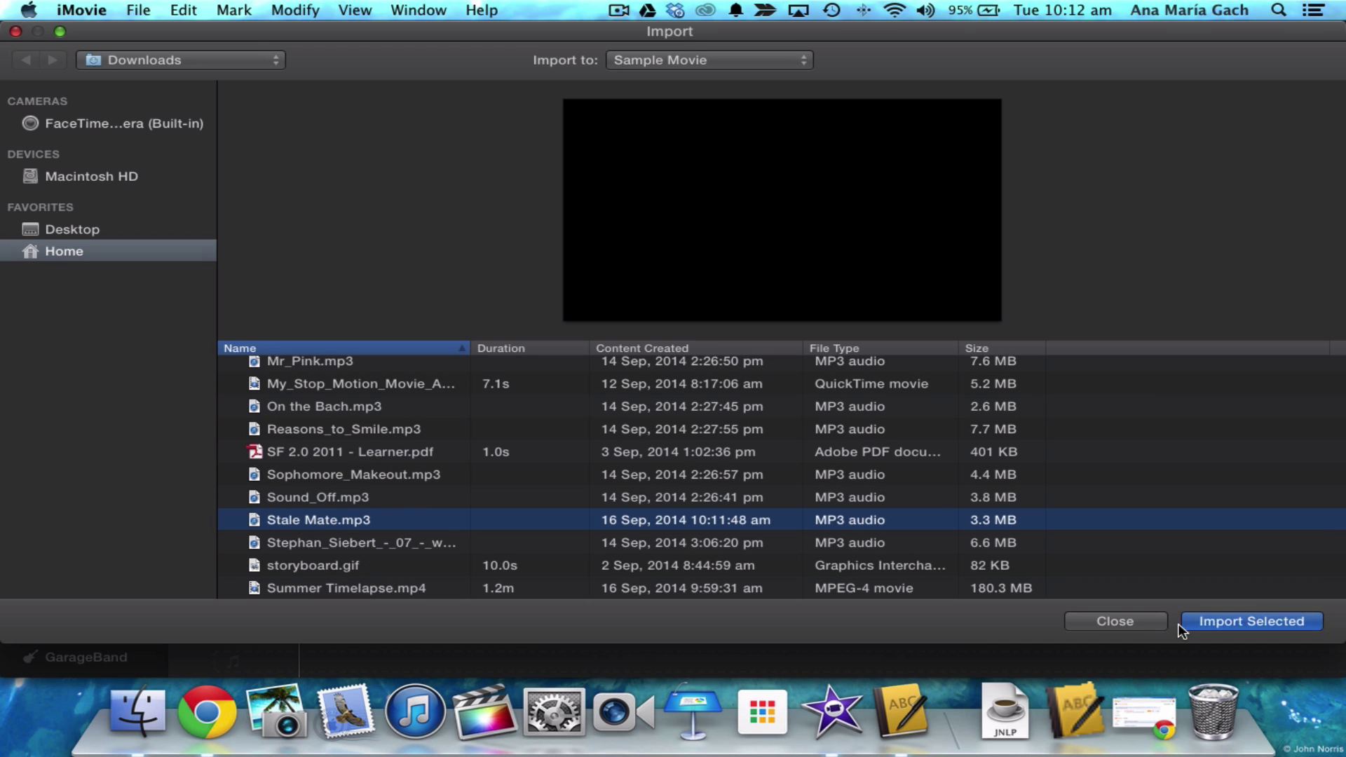
pyautogui.click(1118, 622)
pyautogui.click(987, 696)
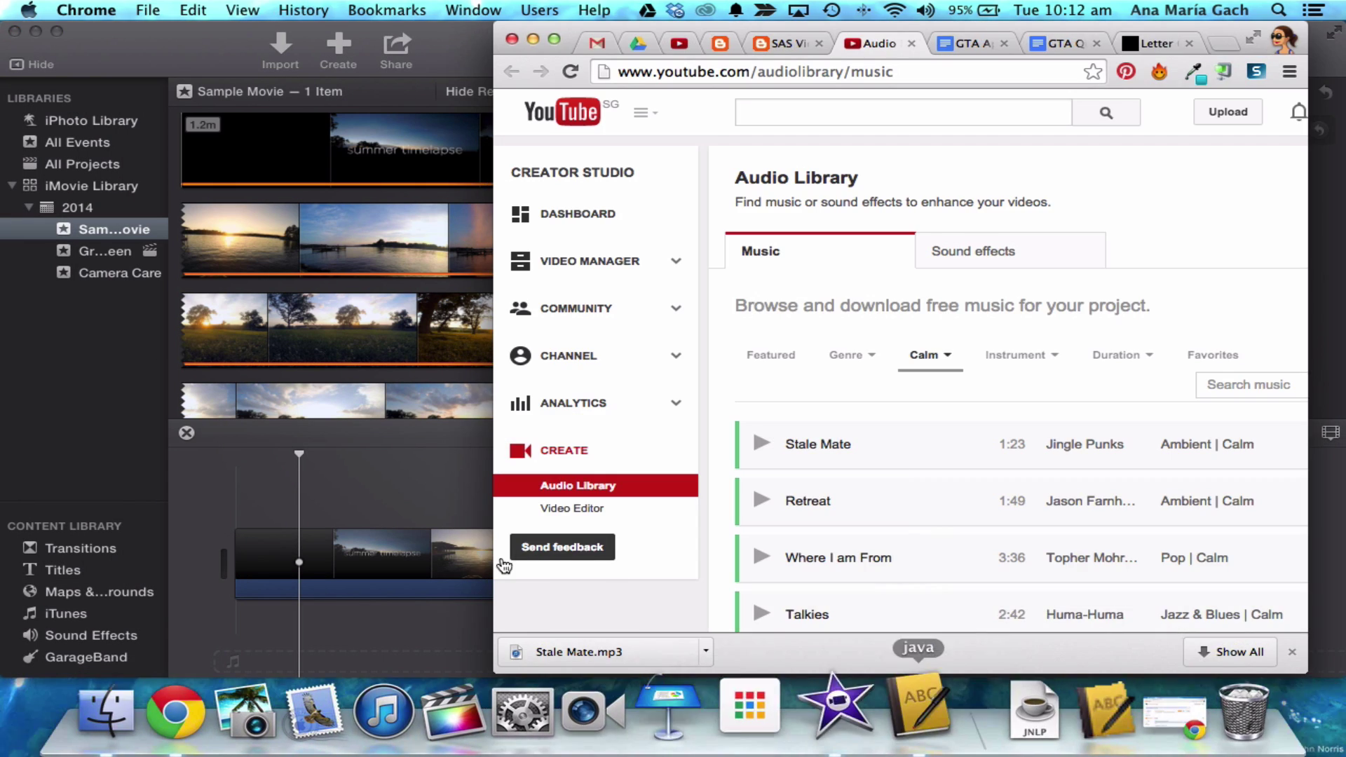
pyautogui.moveTo(559, 656); pyautogui.dragTo(245, 620)
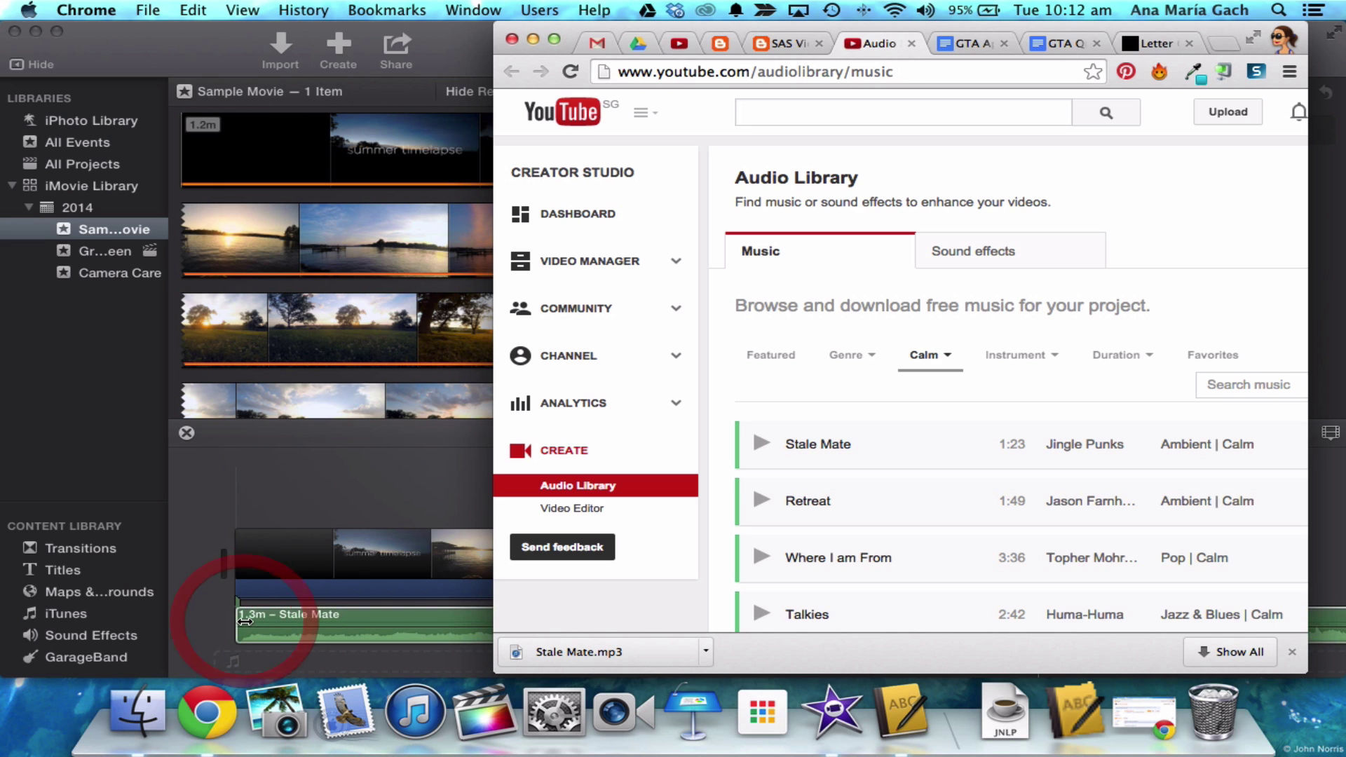
# - Play the movie with the music, adjust the music clip's volume and align its start with the video
pyautogui.click(271, 477)
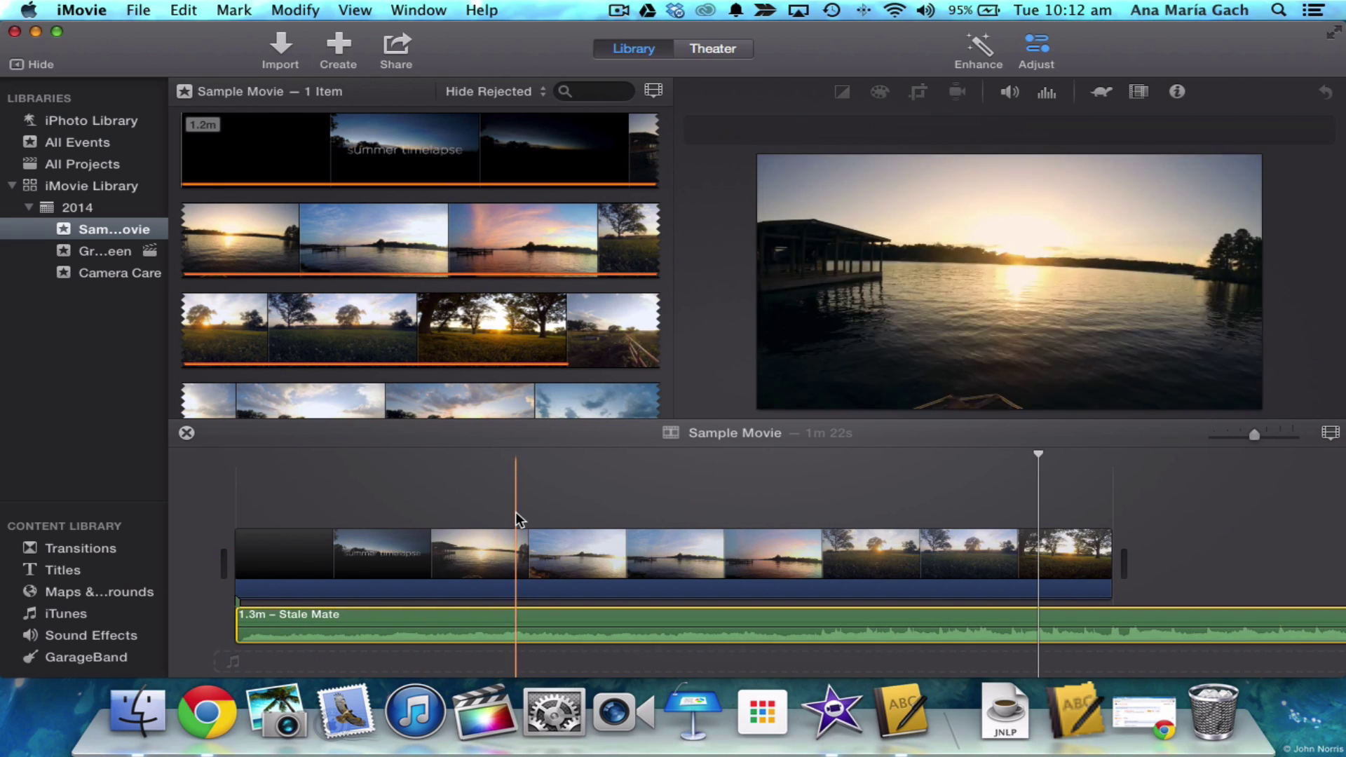
pyautogui.press('space')
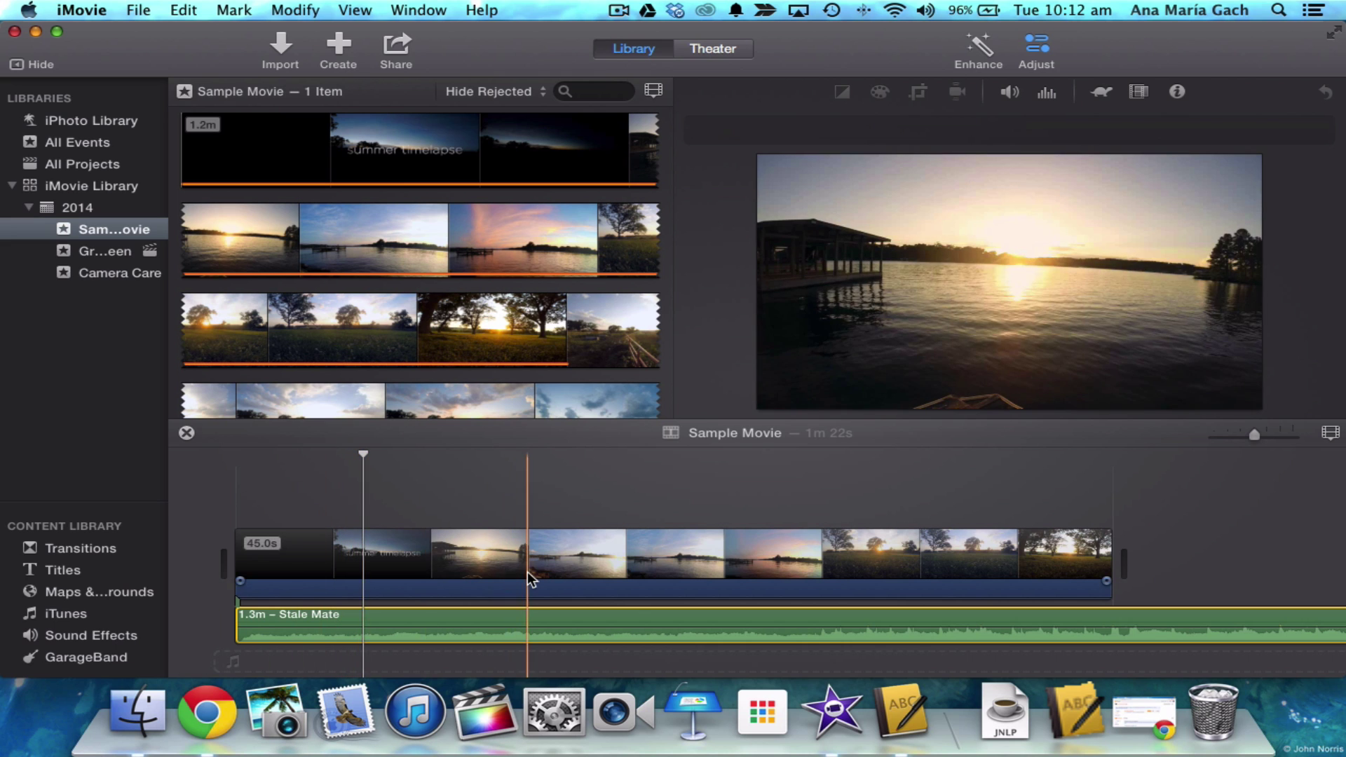
pyautogui.hscroll(2, 561, 589)
pyautogui.moveTo(705, 621); pyautogui.dragTo(706, 636)
pyautogui.hscroll(-2, 421, 561)
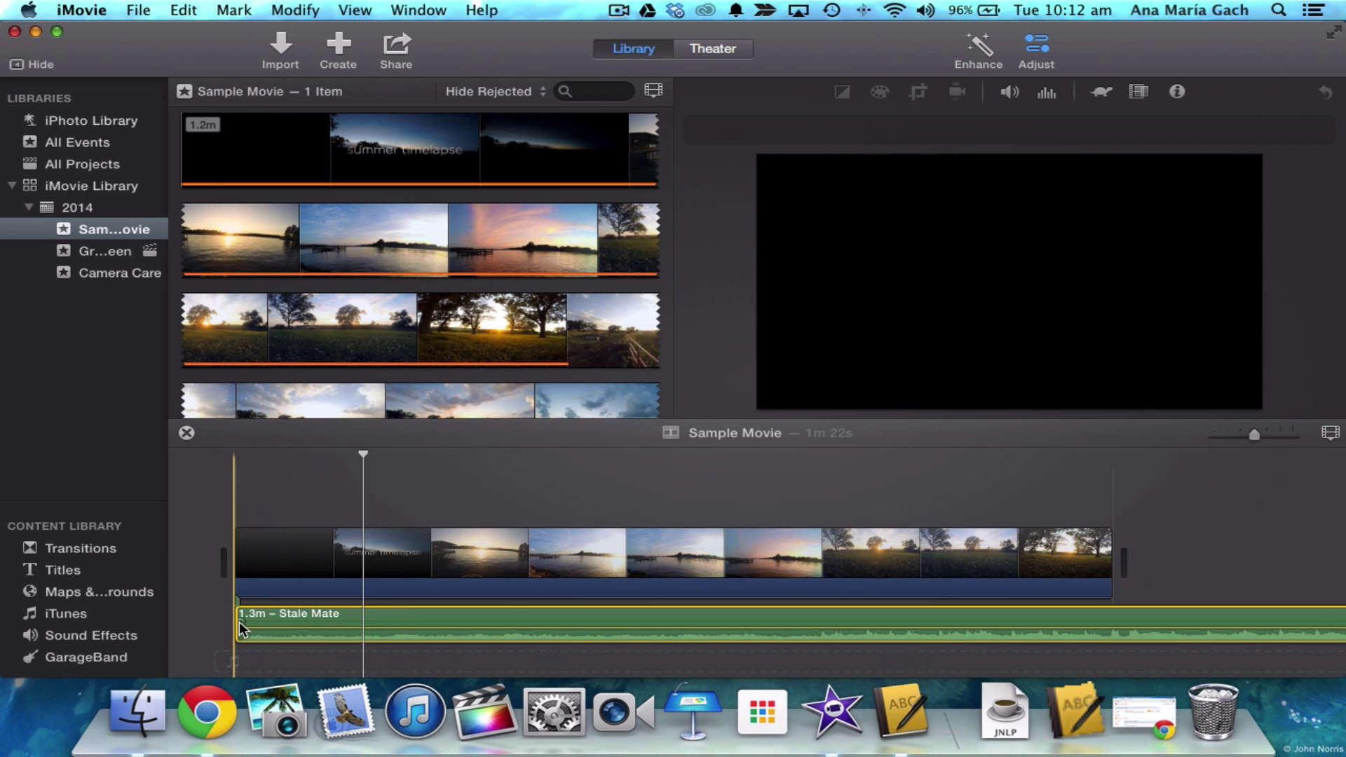
pyautogui.moveTo(240, 628); pyautogui.dragTo(391, 624)
pyautogui.moveTo(245, 622); pyautogui.dragTo(345, 621)
# - Trim the music clip's end so it finishes with the video at 45 seconds
pyautogui.click(233, 516)
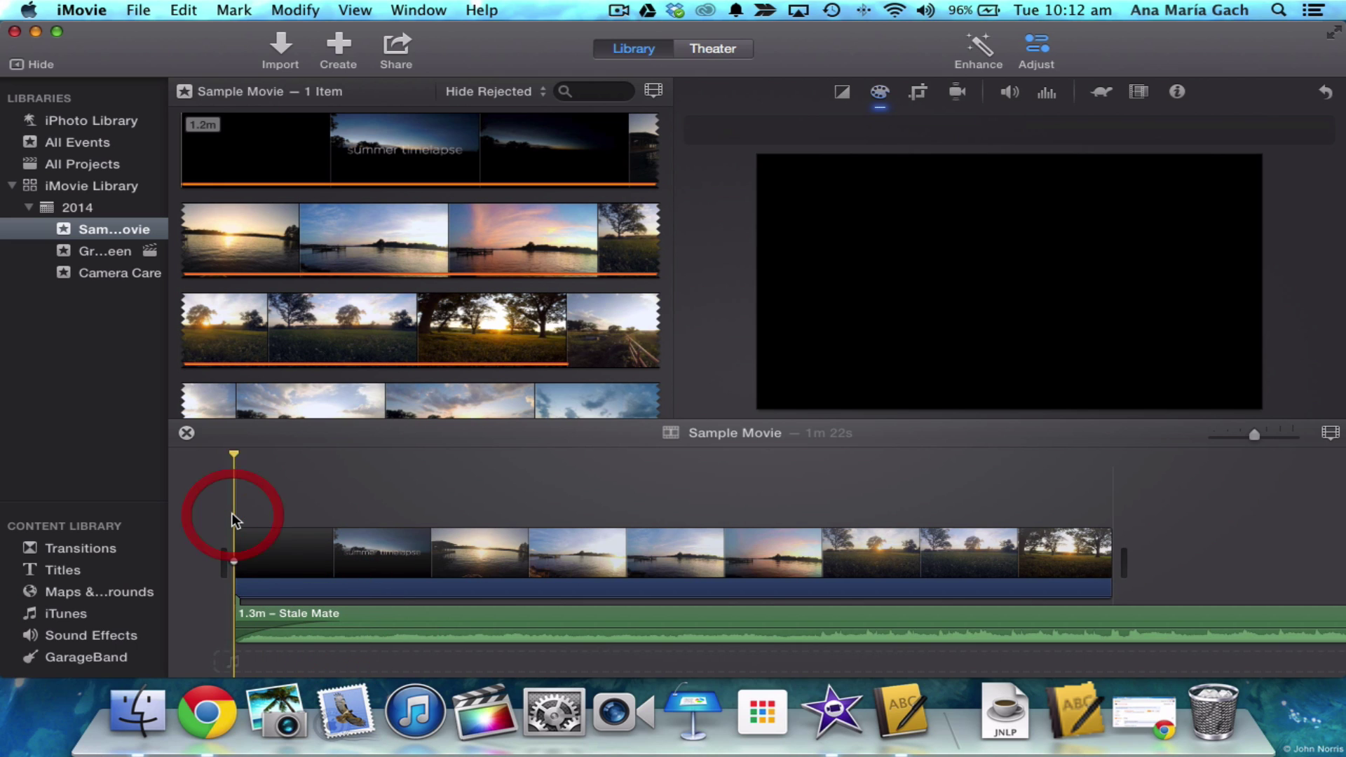
pyautogui.press('space')
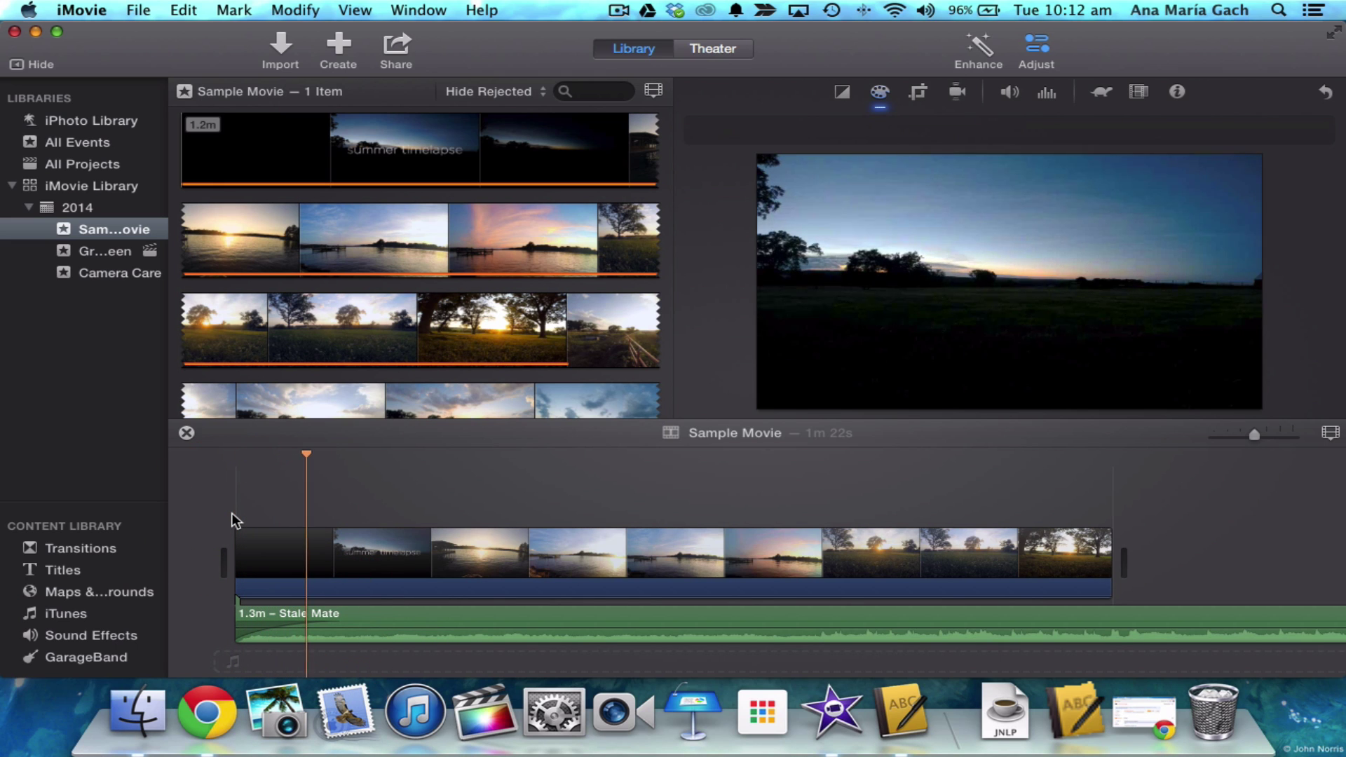
pyautogui.hscroll(10, 231, 512)
pyautogui.hscroll(3, 232, 515)
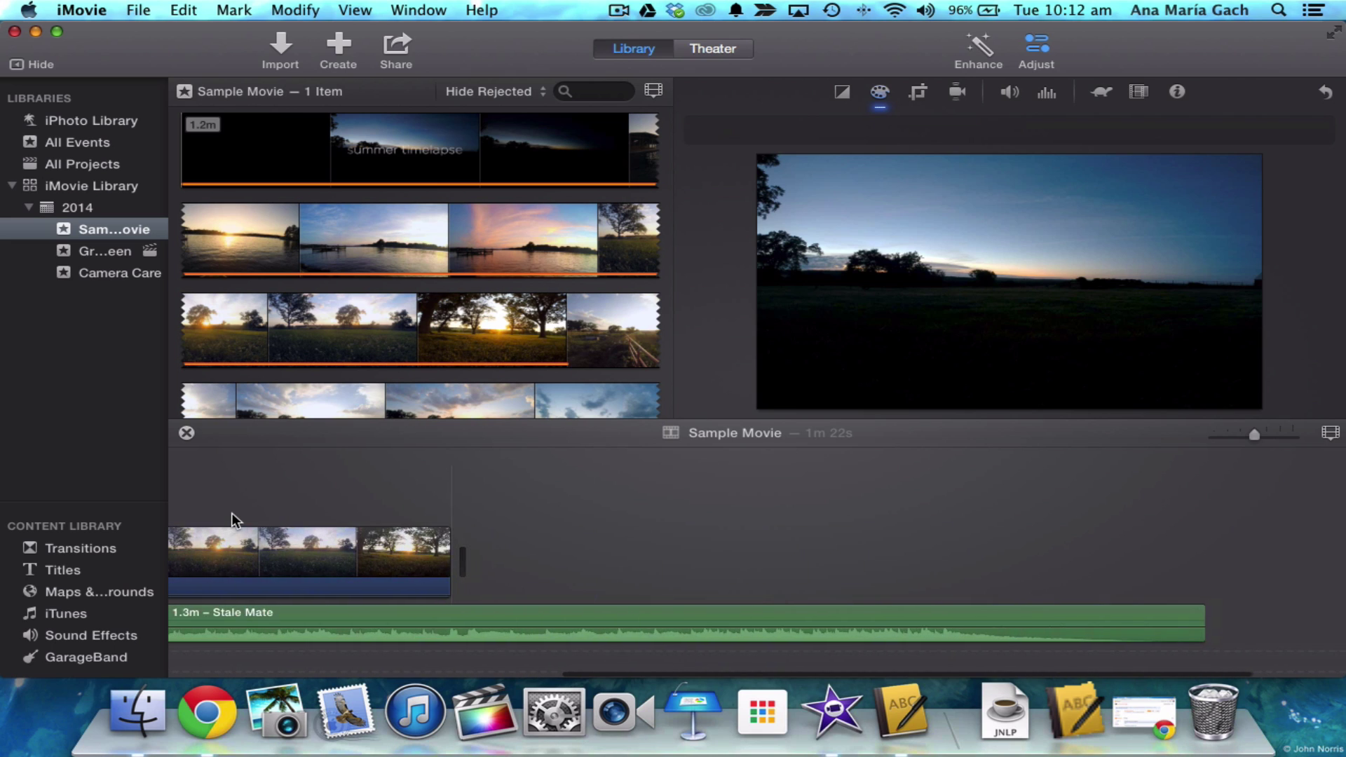
pyautogui.moveTo(1204, 613); pyautogui.dragTo(451, 623)
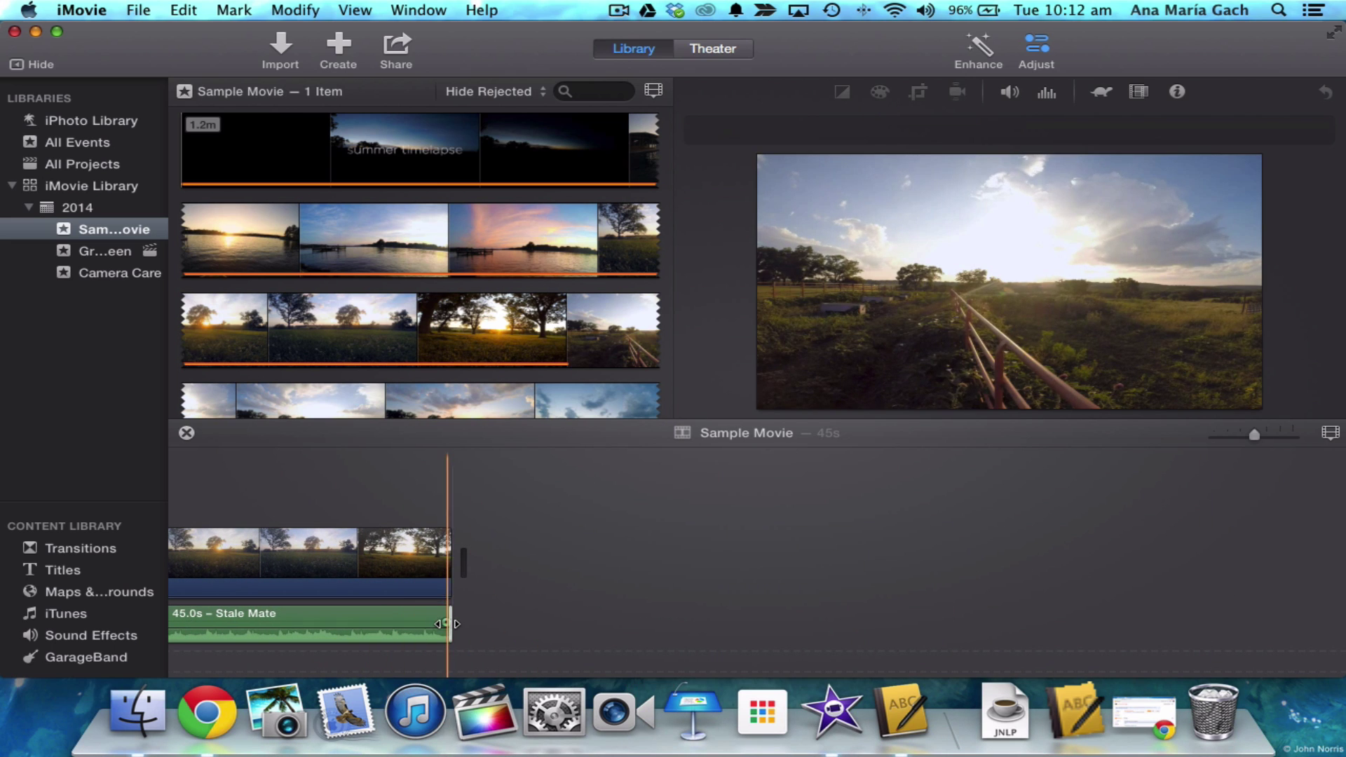
pyautogui.click(338, 607)
pyautogui.hscroll(-10, 632, 606)
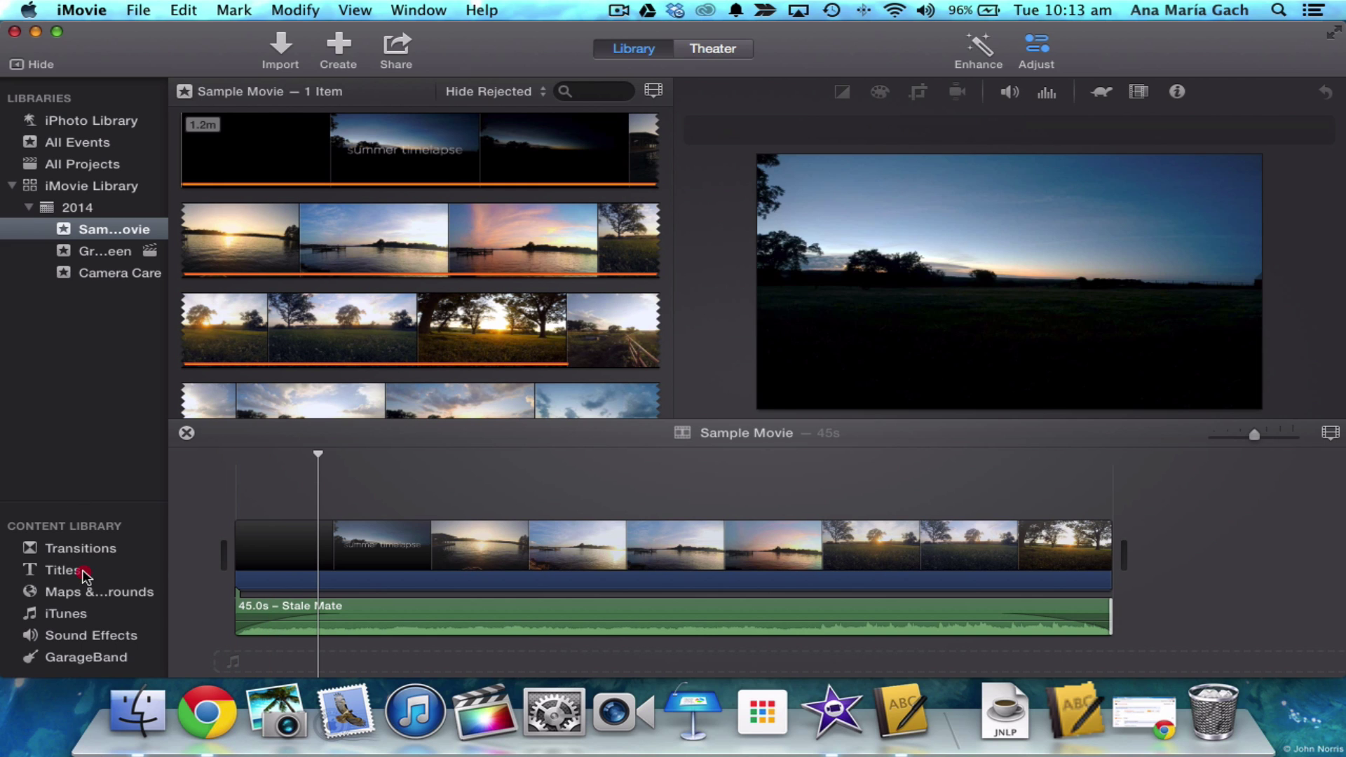
# - Open the Titles library, scroll through the styles and preview the Gravity title
pyautogui.click(83, 575)
pyautogui.scroll(-10, 424, 252)
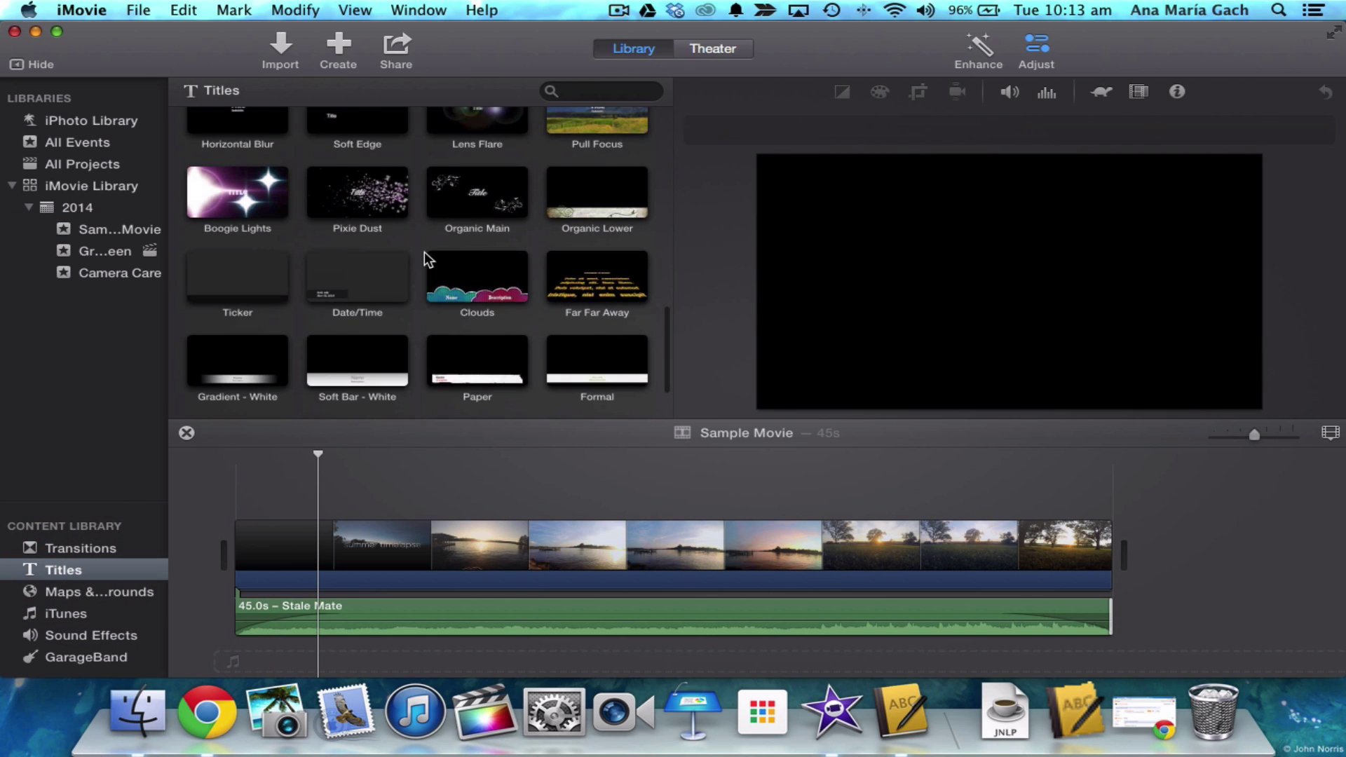
pyautogui.scroll(-2, 424, 251)
pyautogui.scroll(4, 424, 251)
pyautogui.scroll(2, 424, 251)
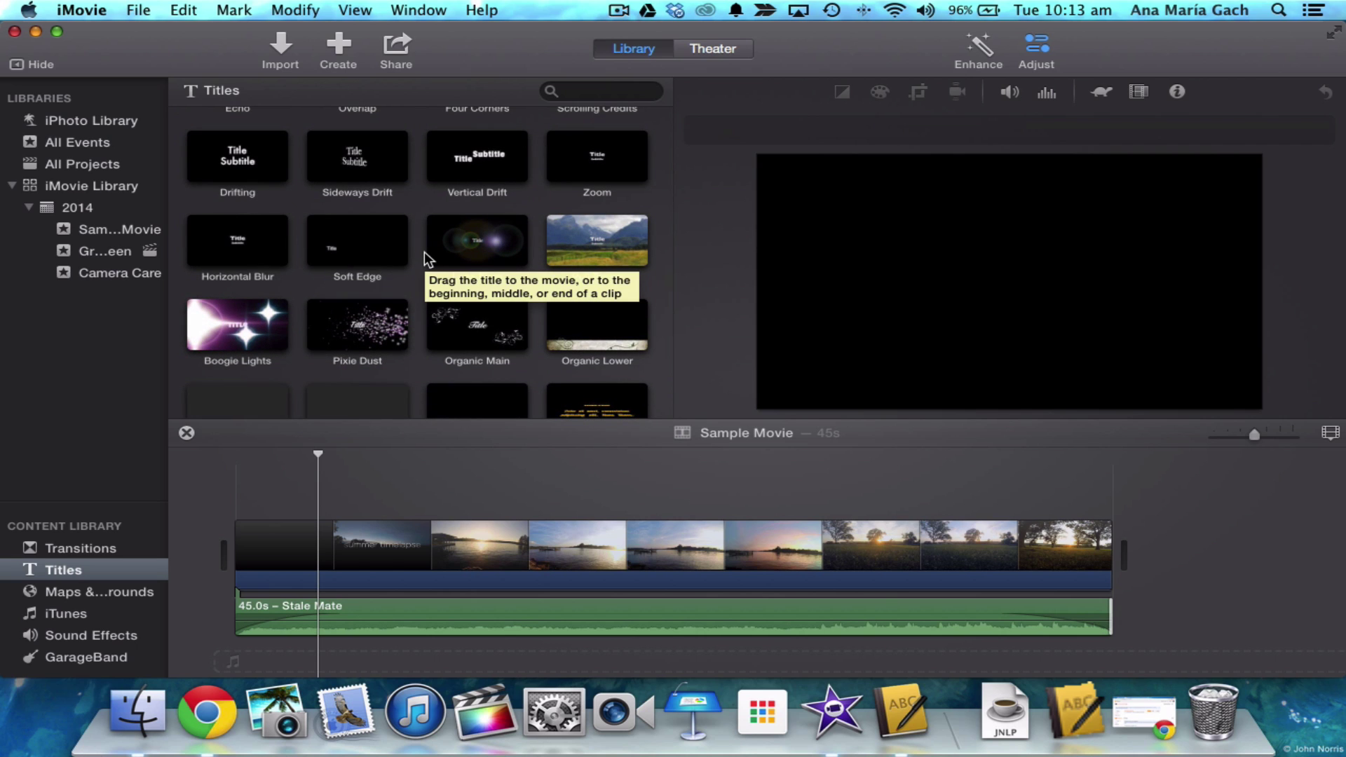
pyautogui.scroll(5, 424, 251)
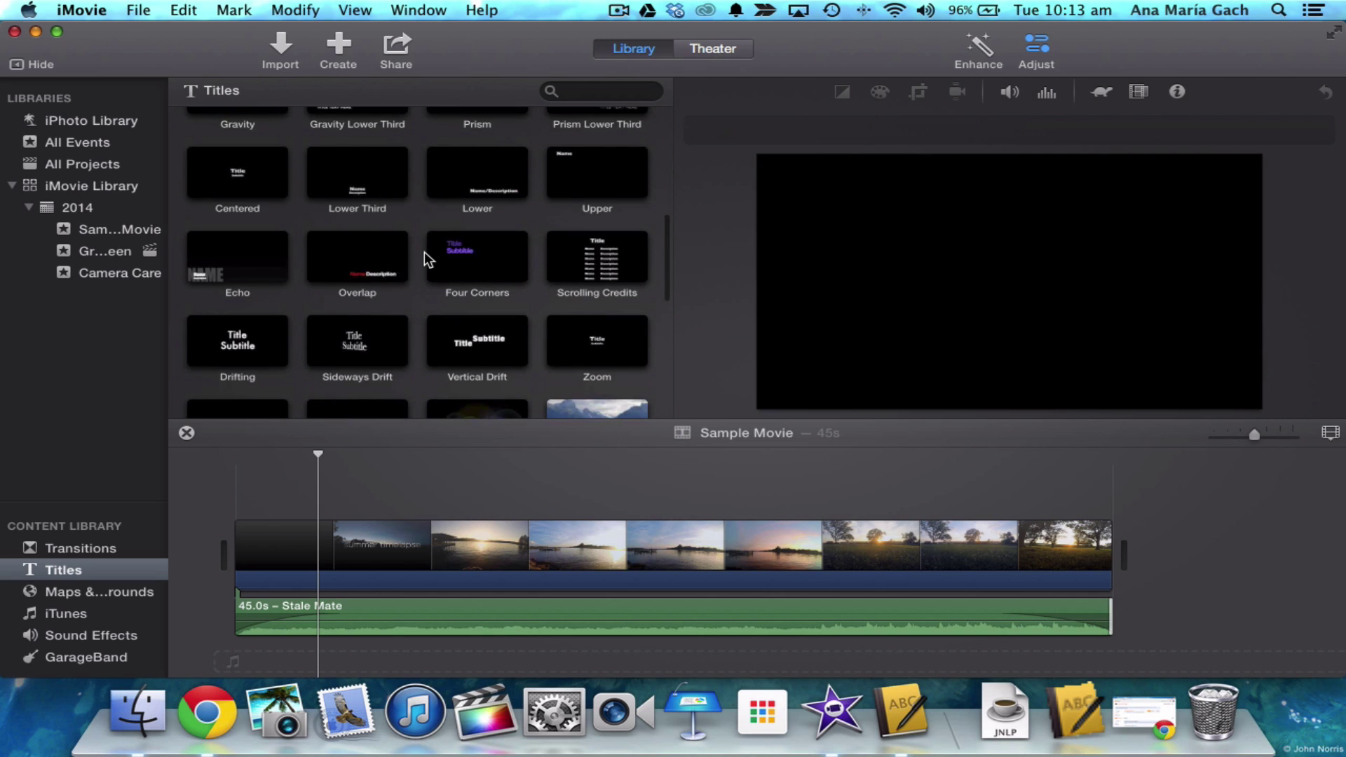
pyautogui.scroll(1, 424, 251)
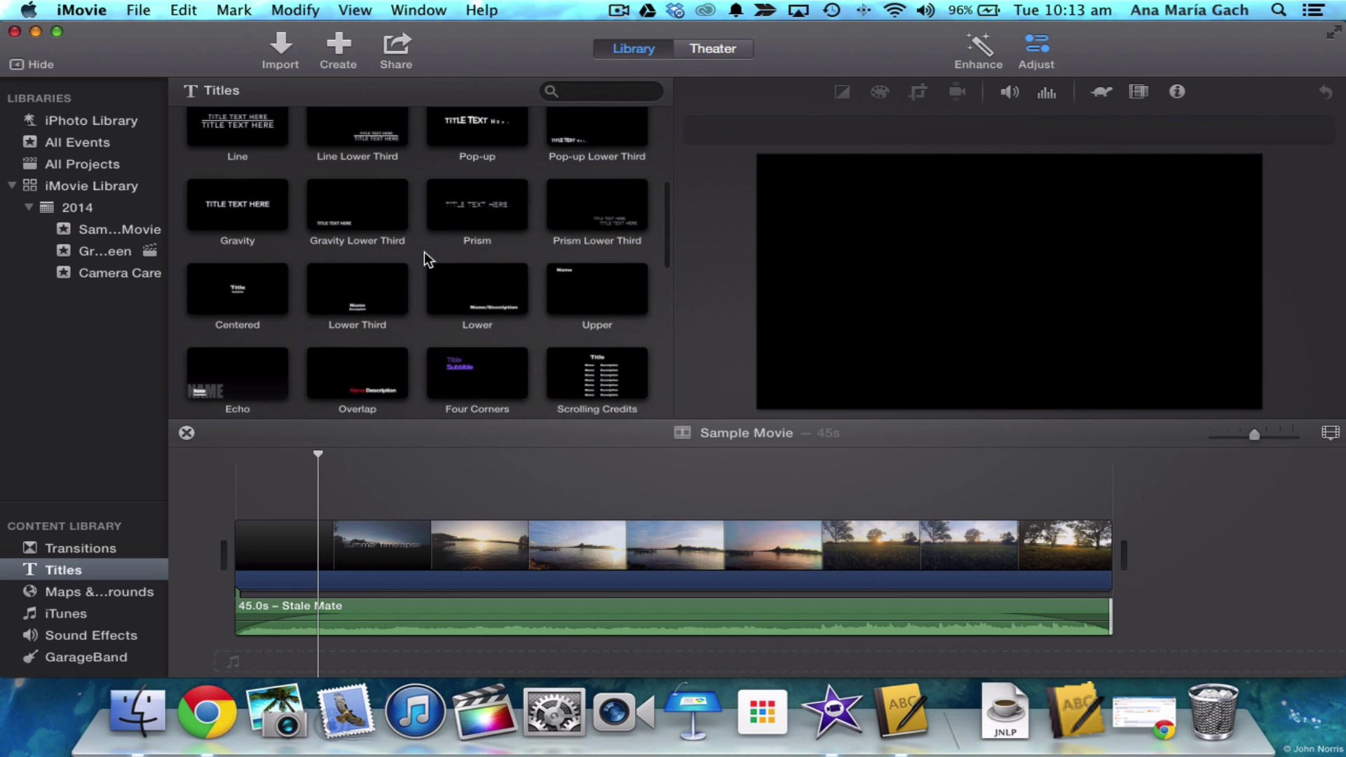
pyautogui.click(218, 205)
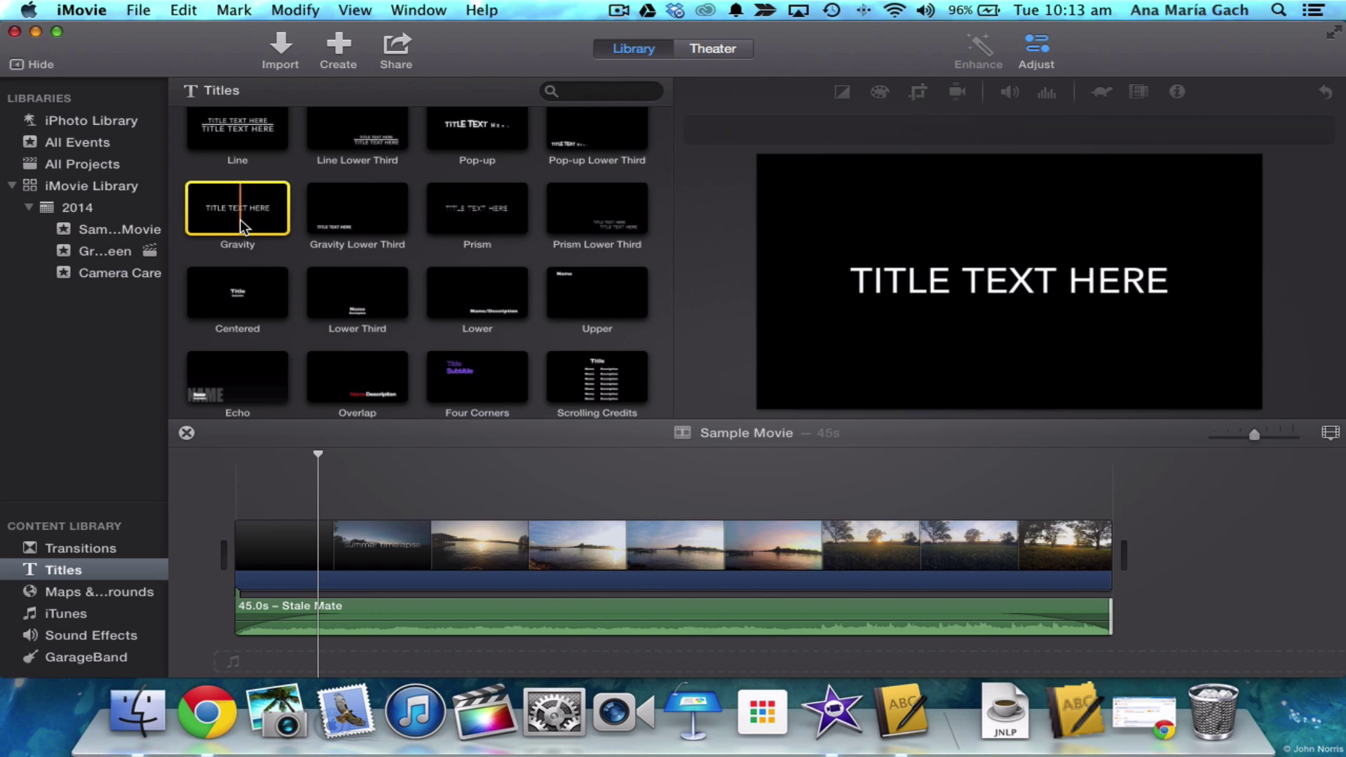
# - Add the Centered title over the movie's start and clear its placeholder text
pyautogui.click(208, 294)
pyautogui.moveTo(208, 293); pyautogui.dragTo(221, 463)
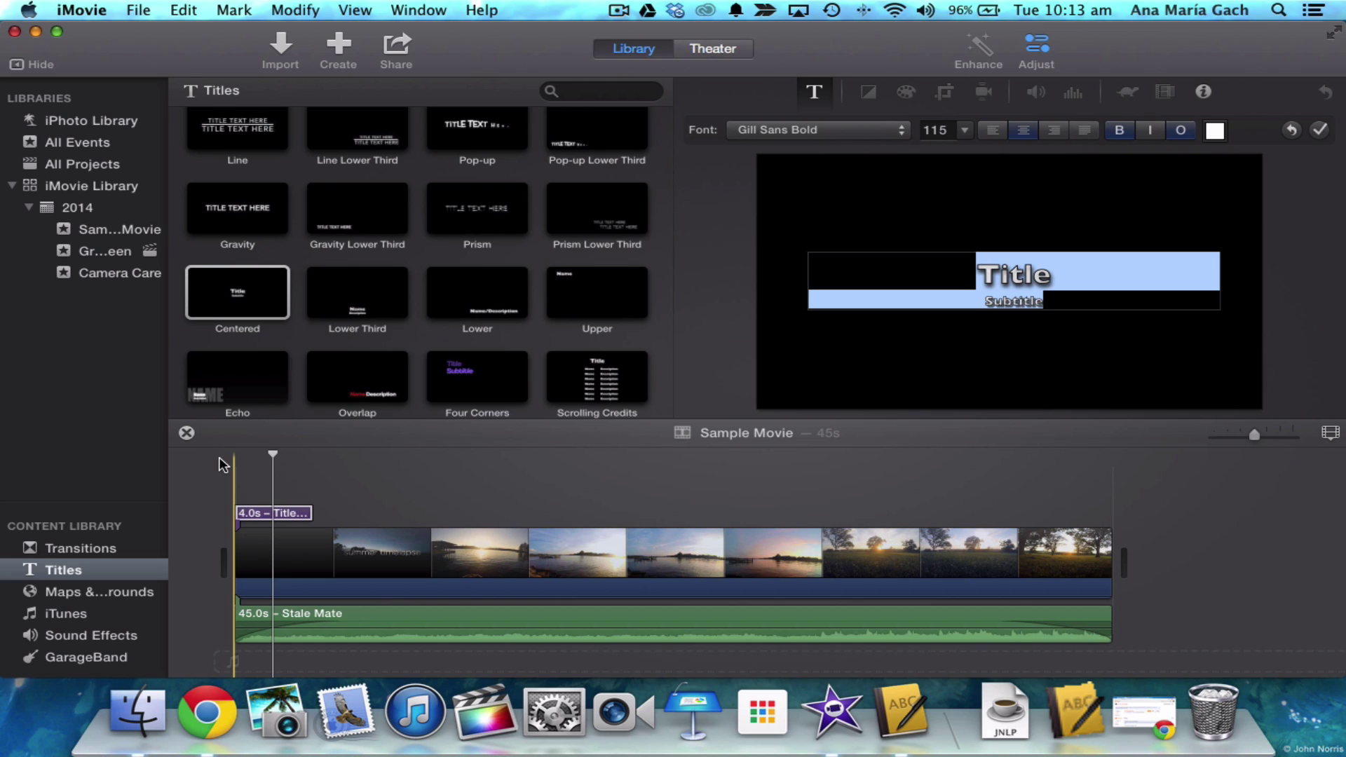
pyautogui.press('BackSpace')
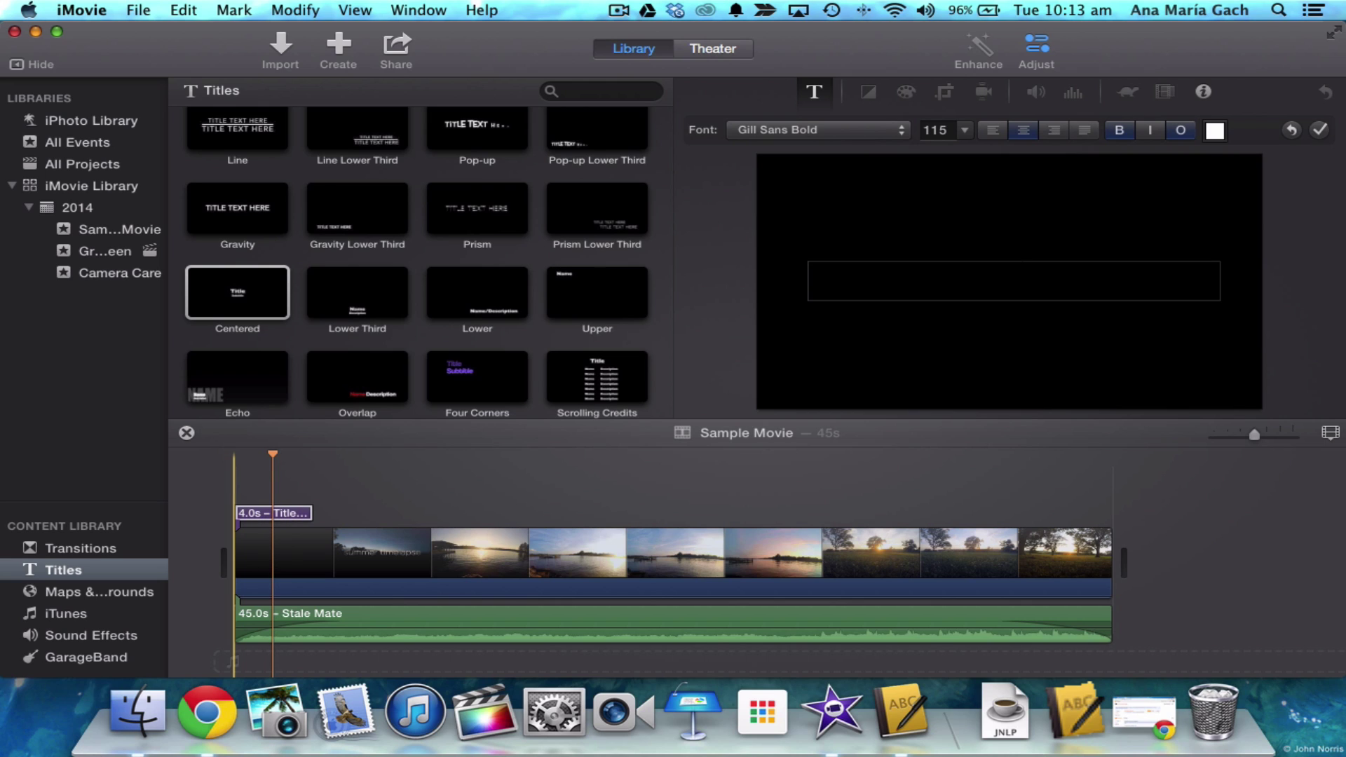
pyautogui.click(220, 479)
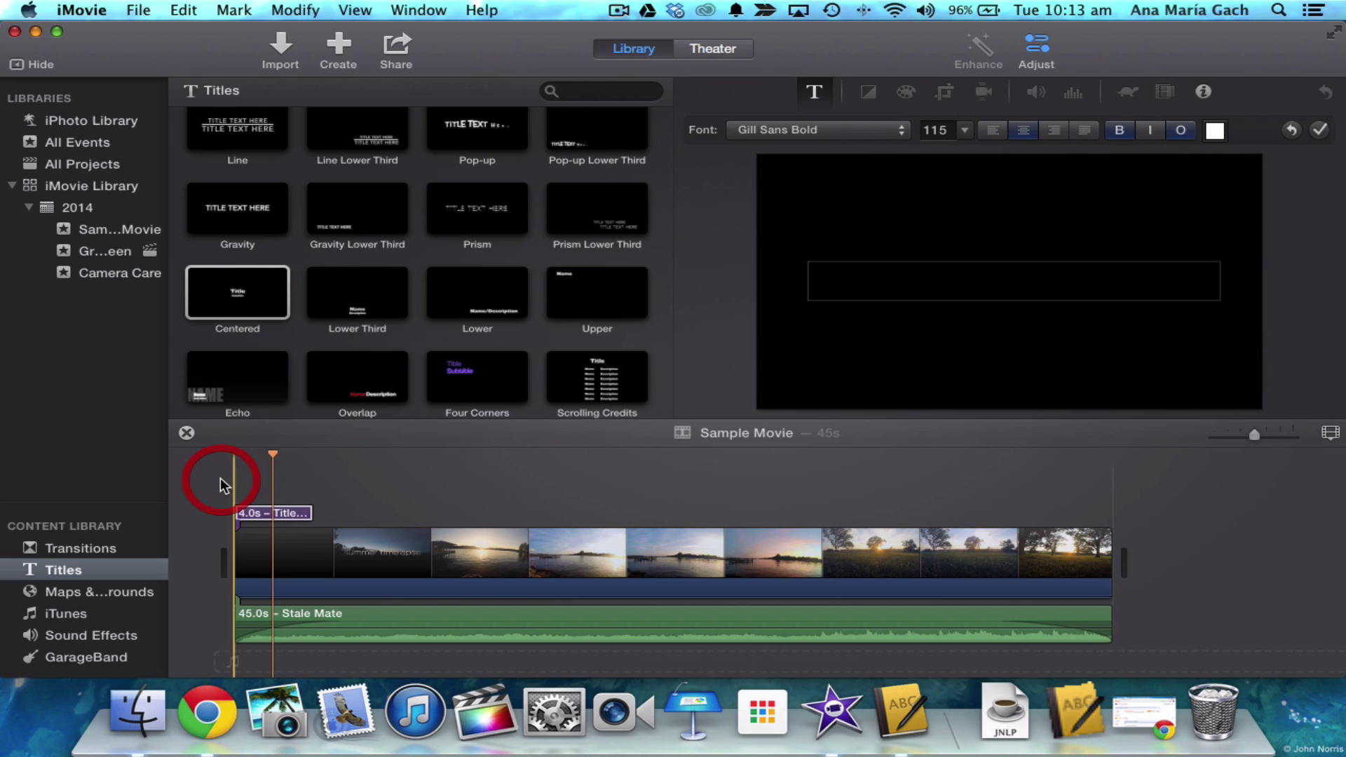
# - Preview the title, then move the 4.0s title into its own clip before the timelapse
pyautogui.click(274, 454)
pyautogui.press('space')
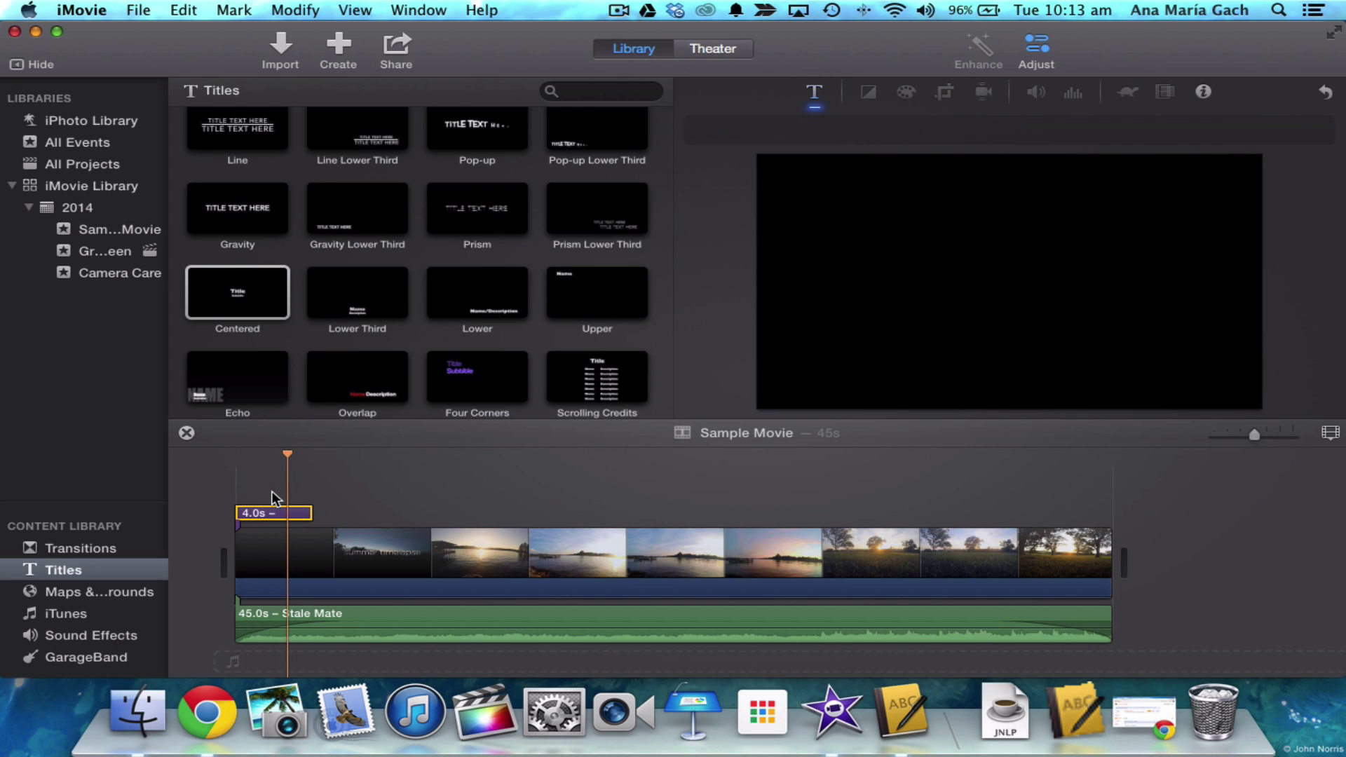
pyautogui.click(260, 514)
pyautogui.moveTo(260, 514); pyautogui.dragTo(232, 551)
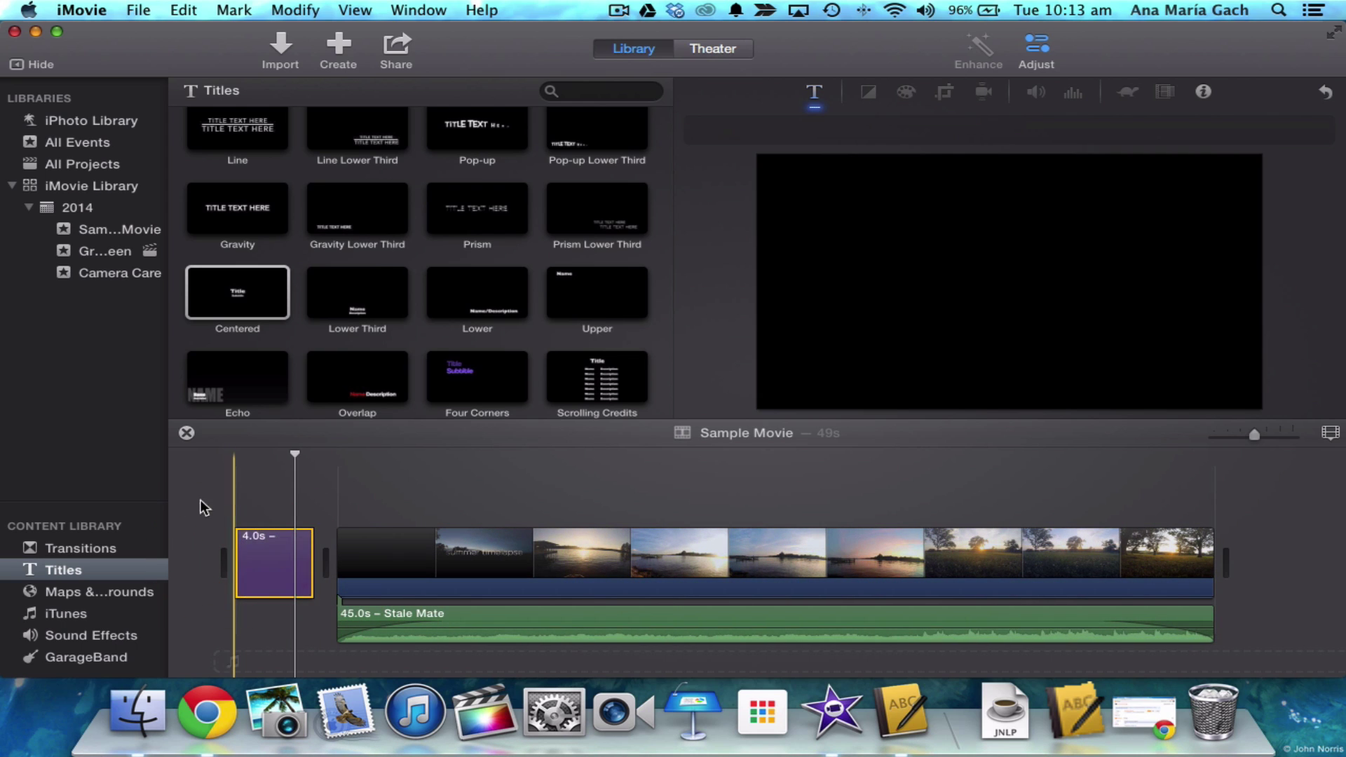
# - Select the title clip and choose Bebas as its font family in the full font chooser
pyautogui.click(255, 587)
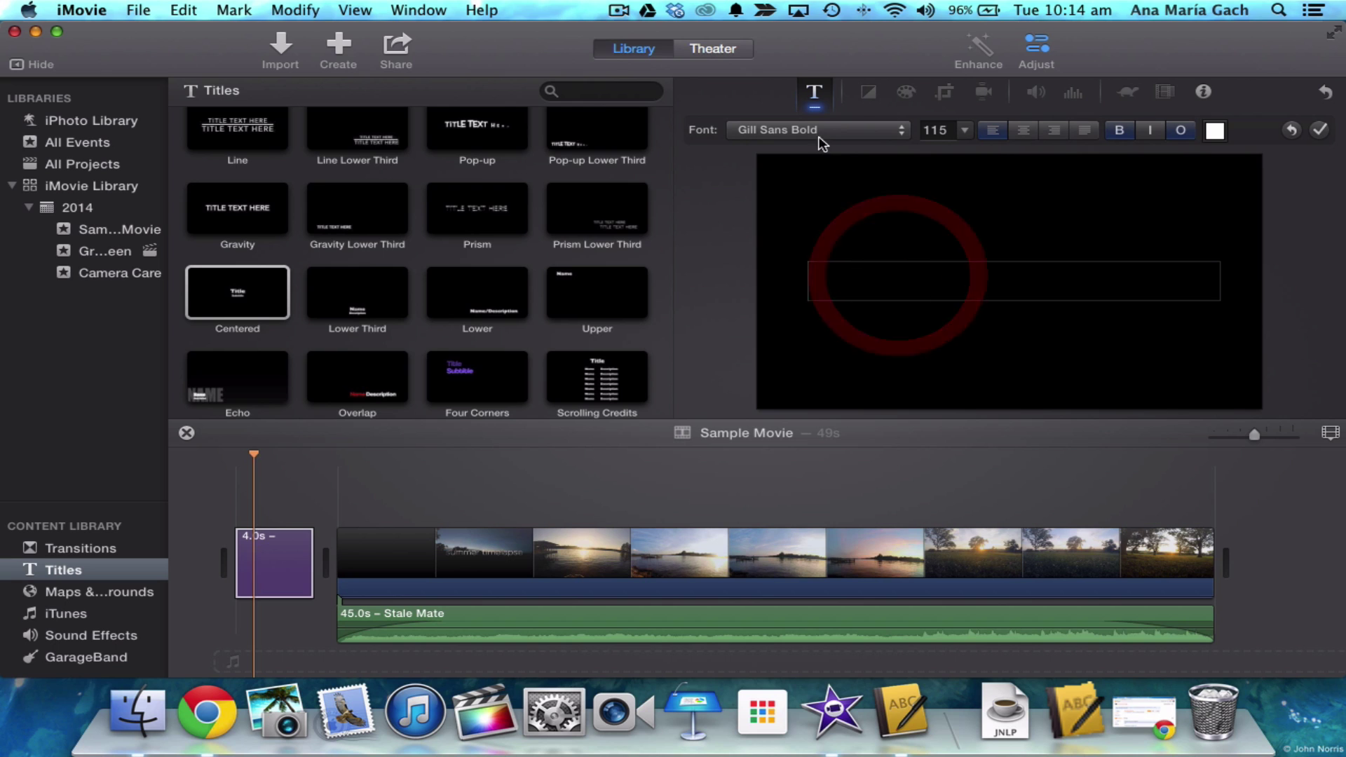
pyautogui.click(817, 132)
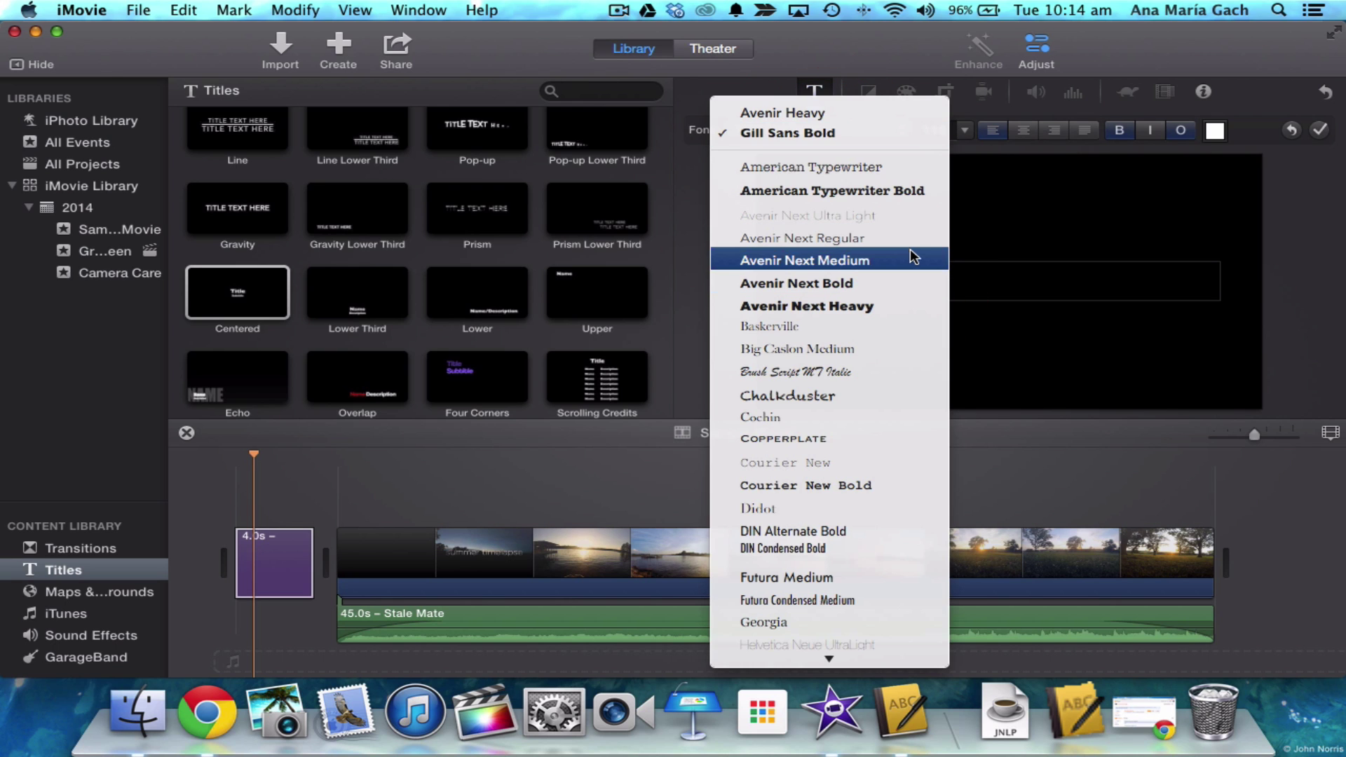
pyautogui.scroll(-5, 903, 253)
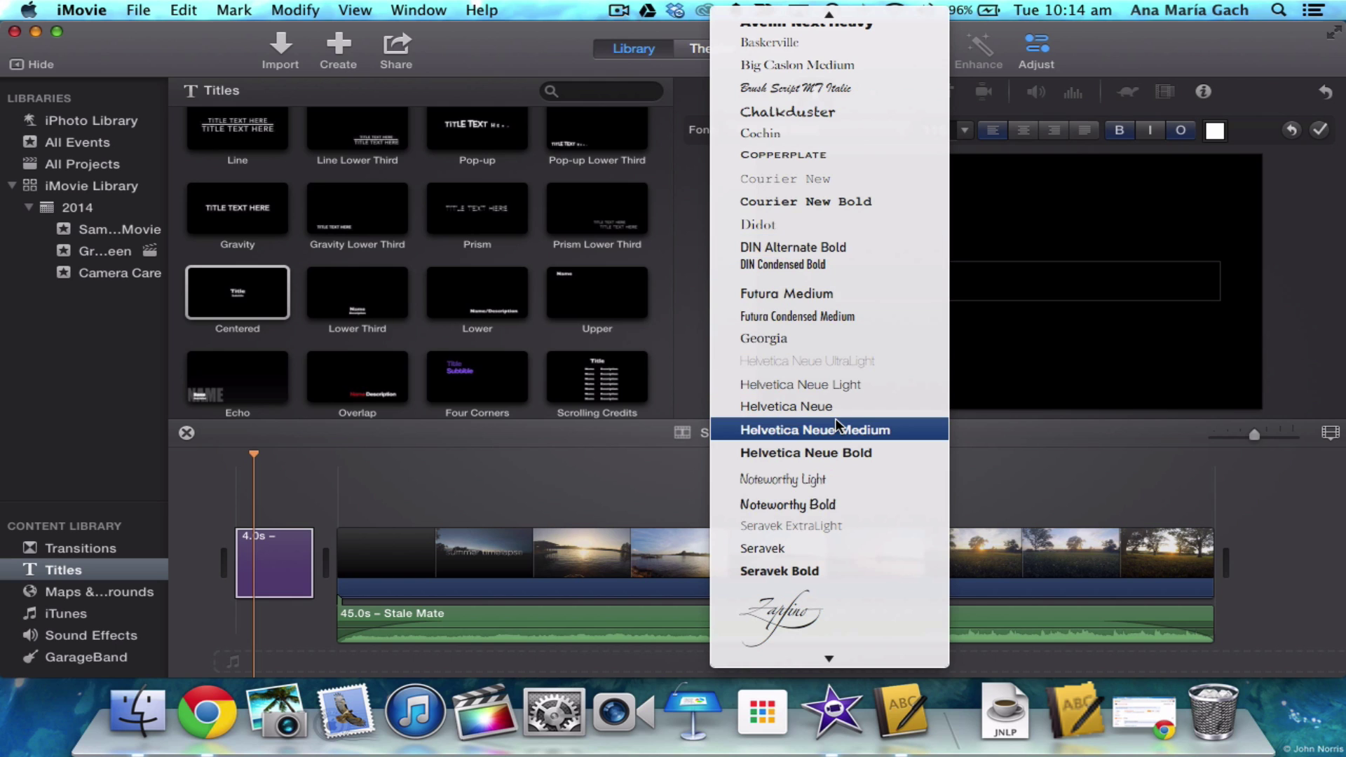
pyautogui.scroll(4, 825, 257)
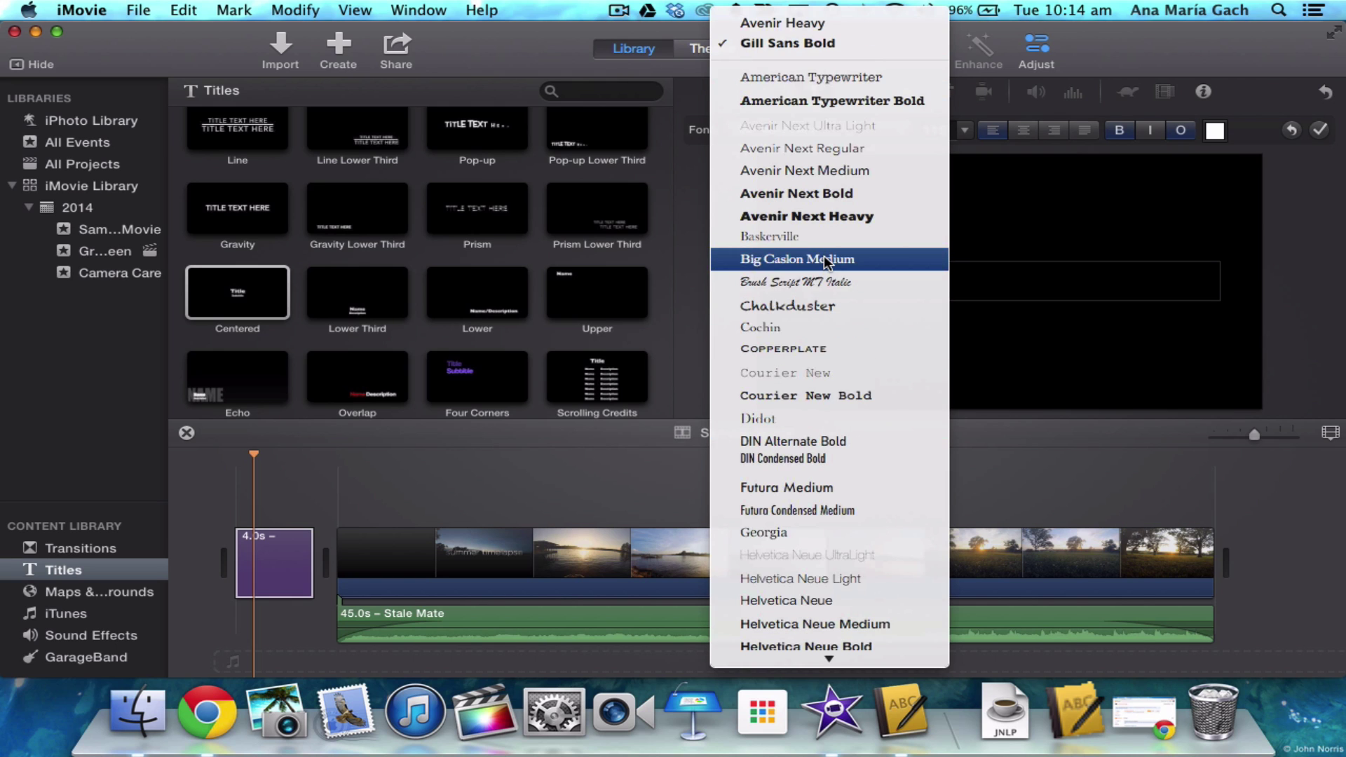
pyautogui.scroll(-5, 825, 260)
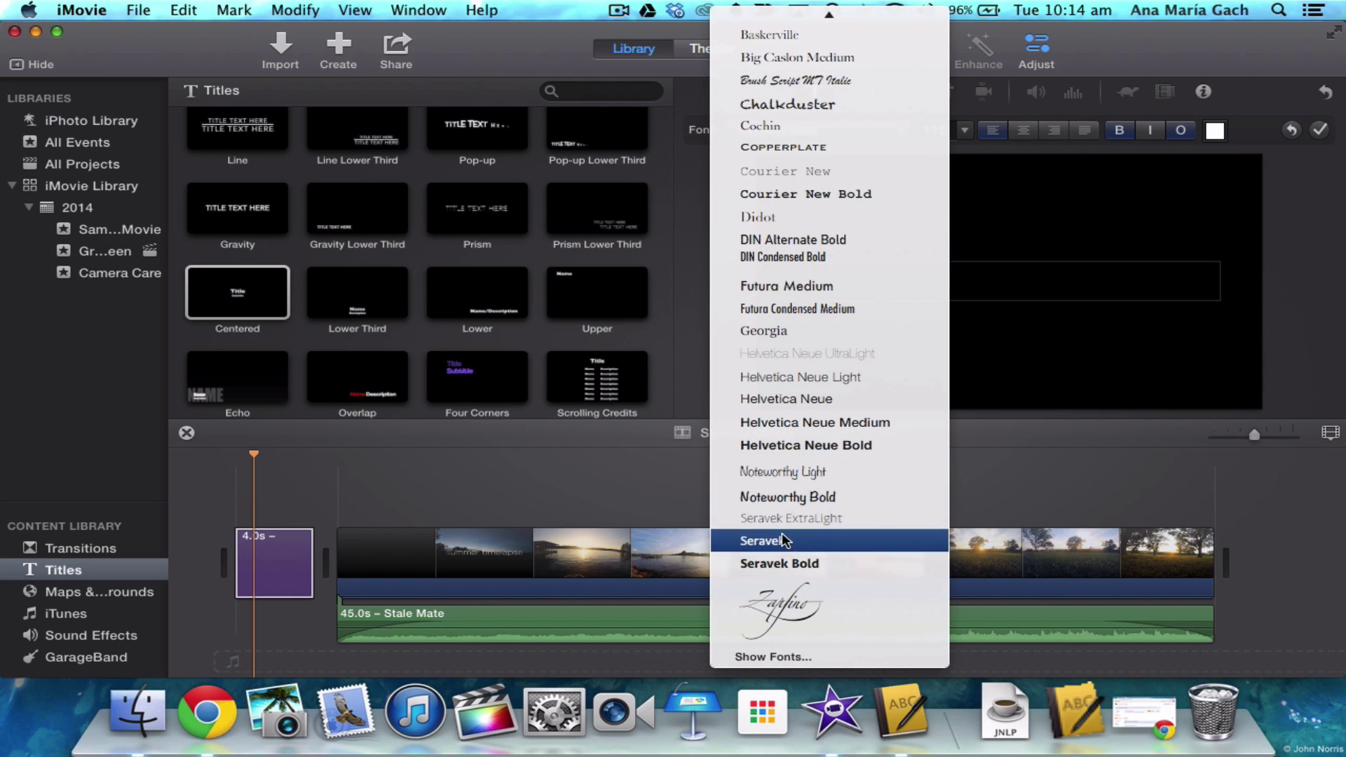
pyautogui.click(796, 660)
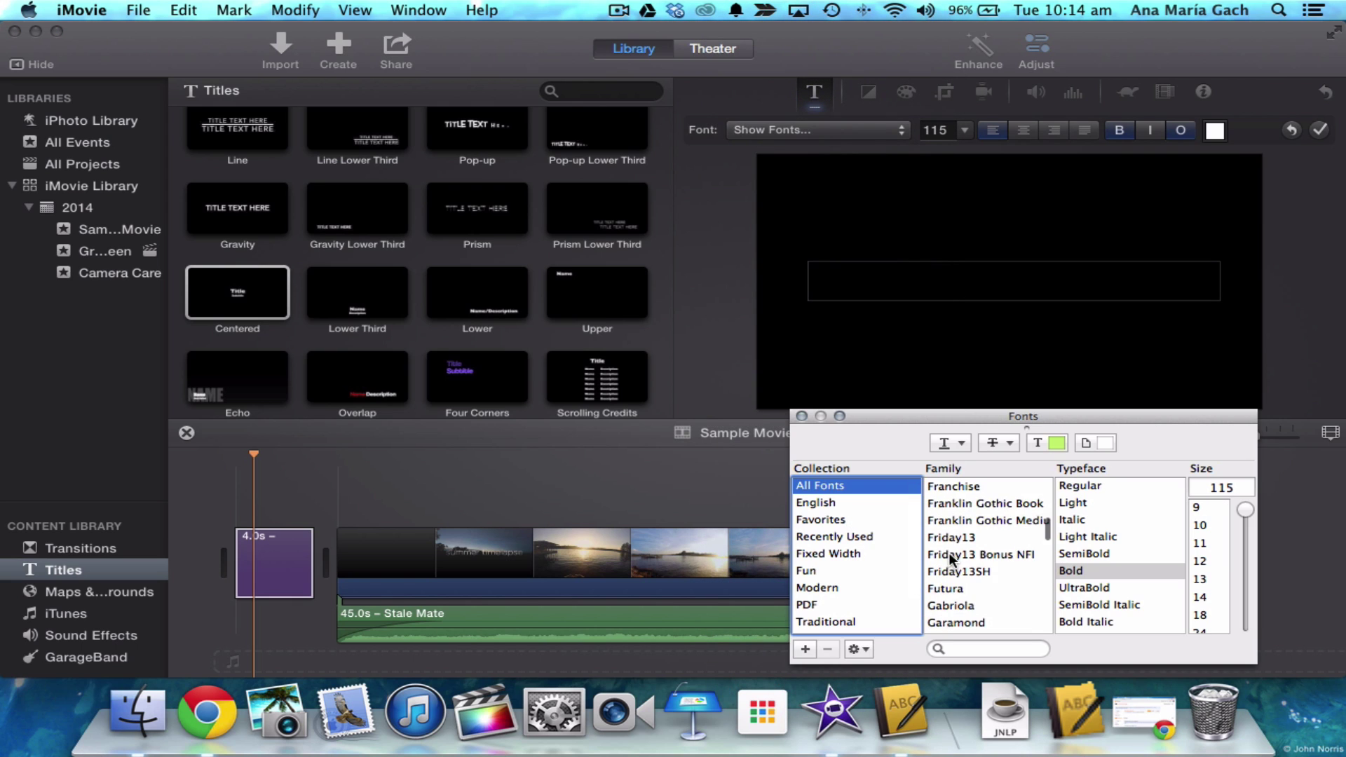
pyautogui.scroll(10, 949, 552)
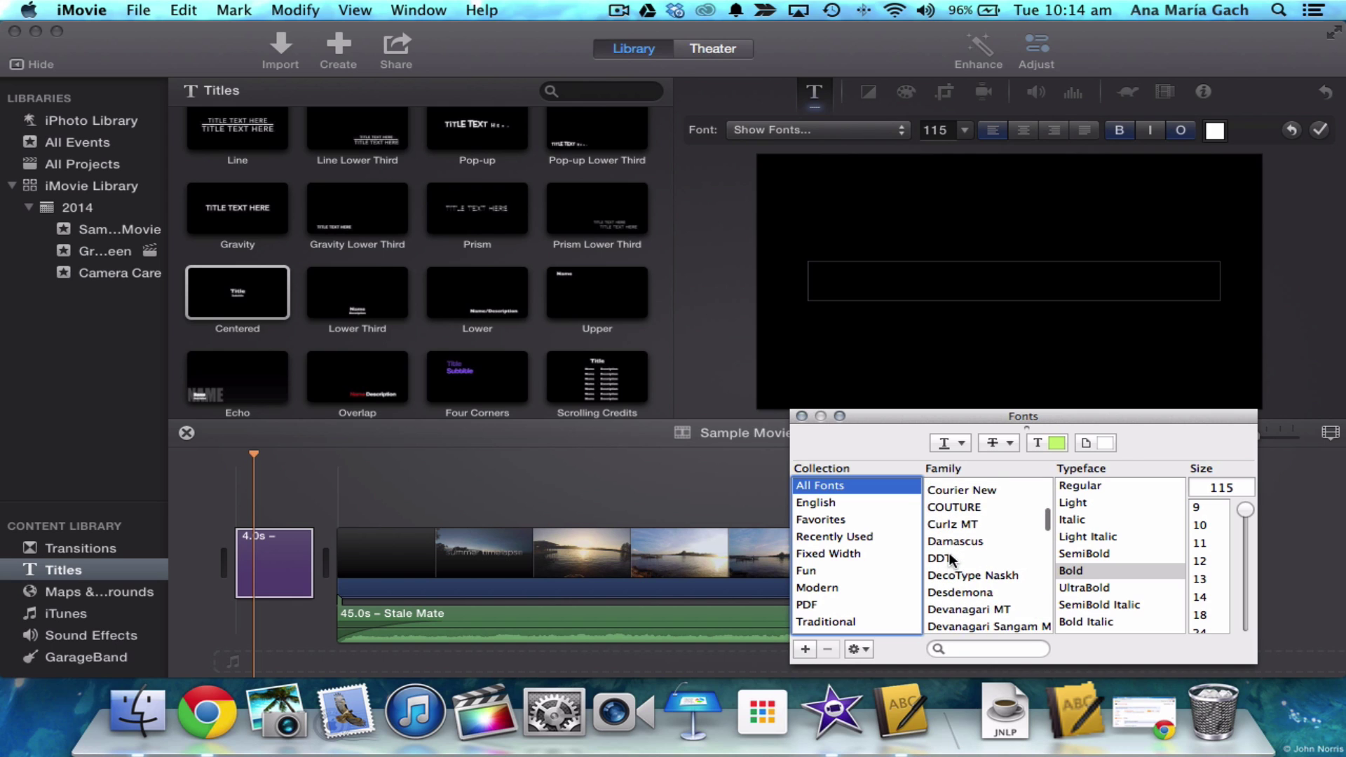
pyautogui.scroll(15, 951, 558)
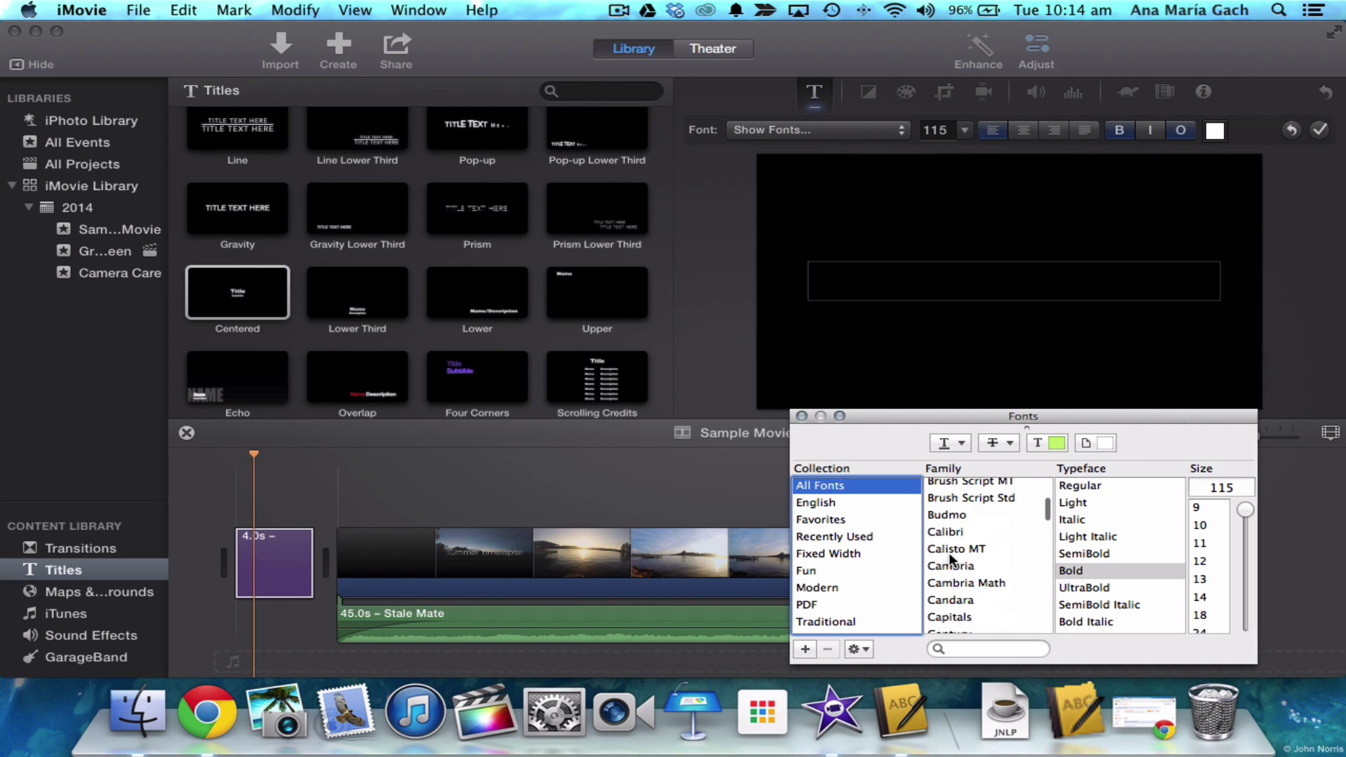
pyautogui.scroll(5, 951, 557)
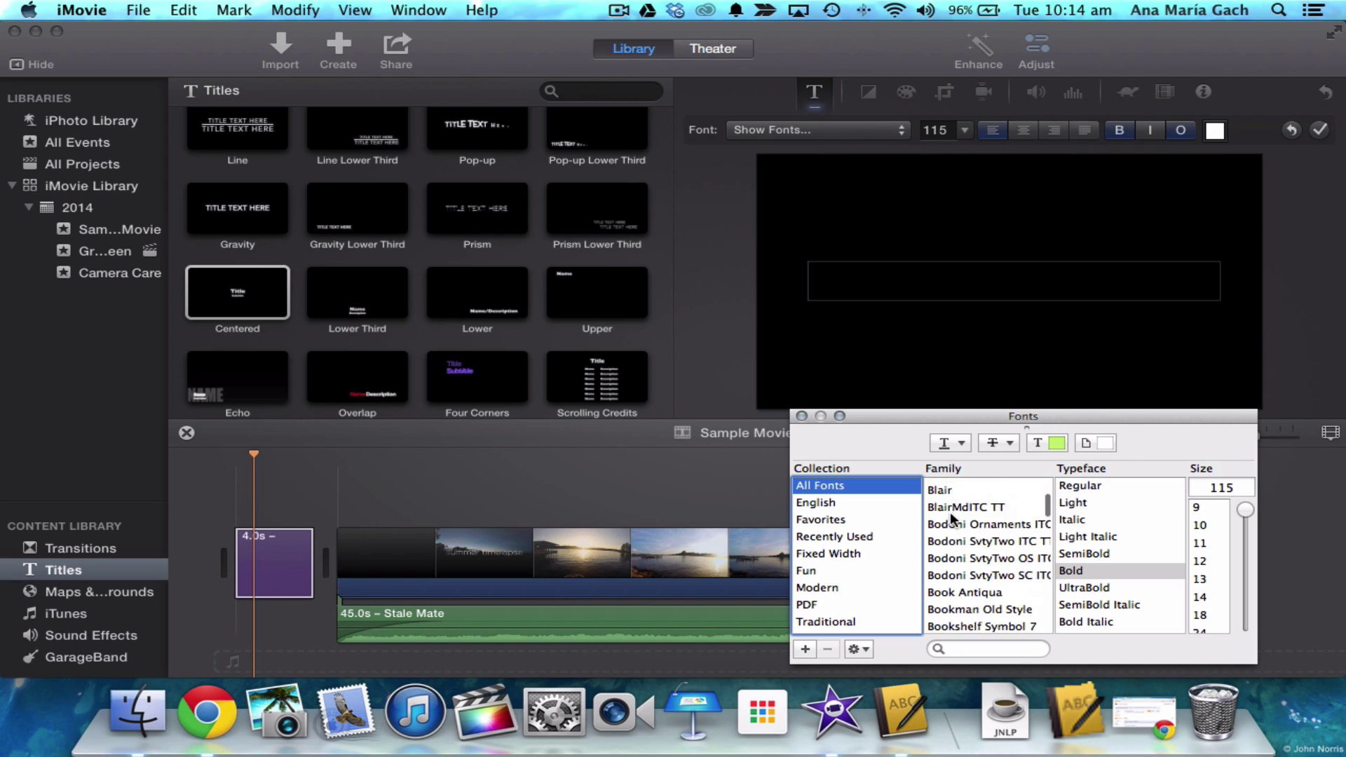
pyautogui.scroll(5, 951, 515)
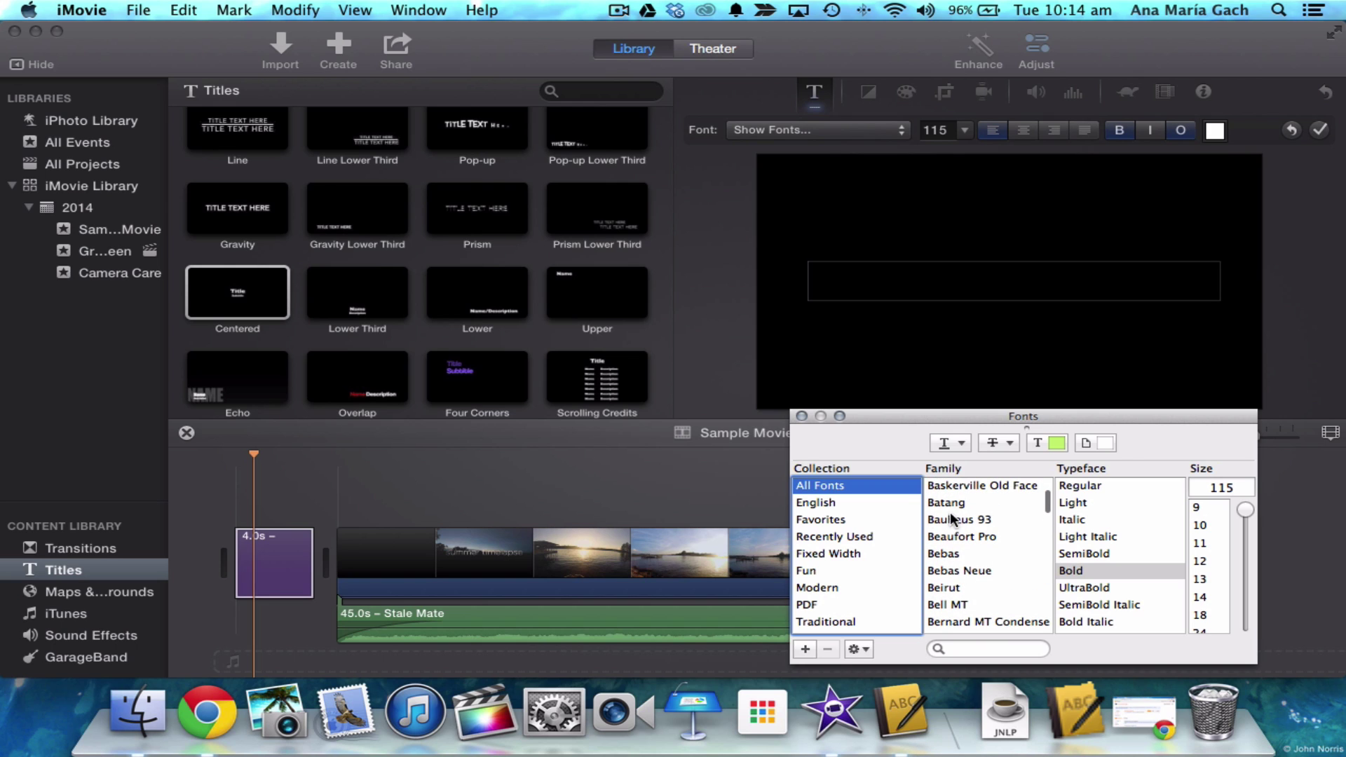
pyautogui.click(955, 555)
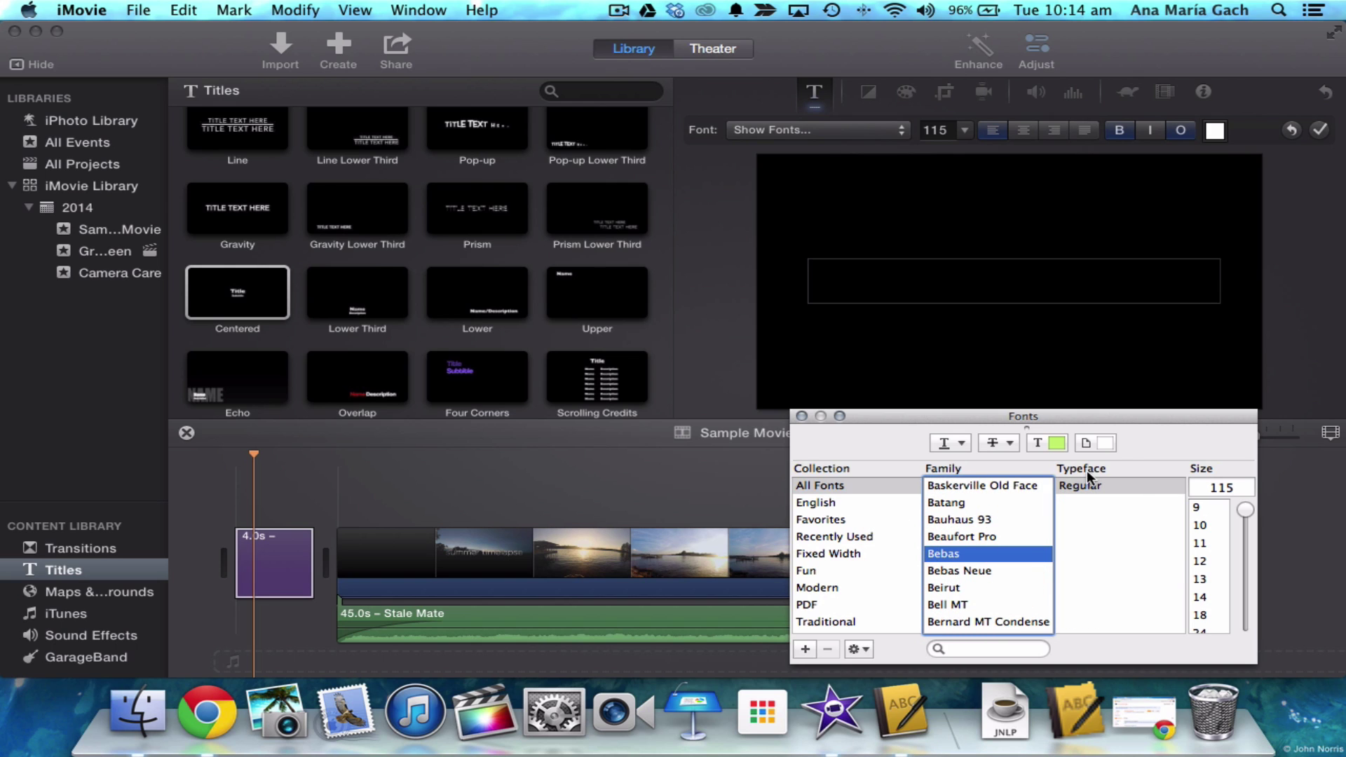
# - Type Summer Timelapse as the title, apply Bebas to it, and centre it in the frame
pyautogui.click(938, 284)
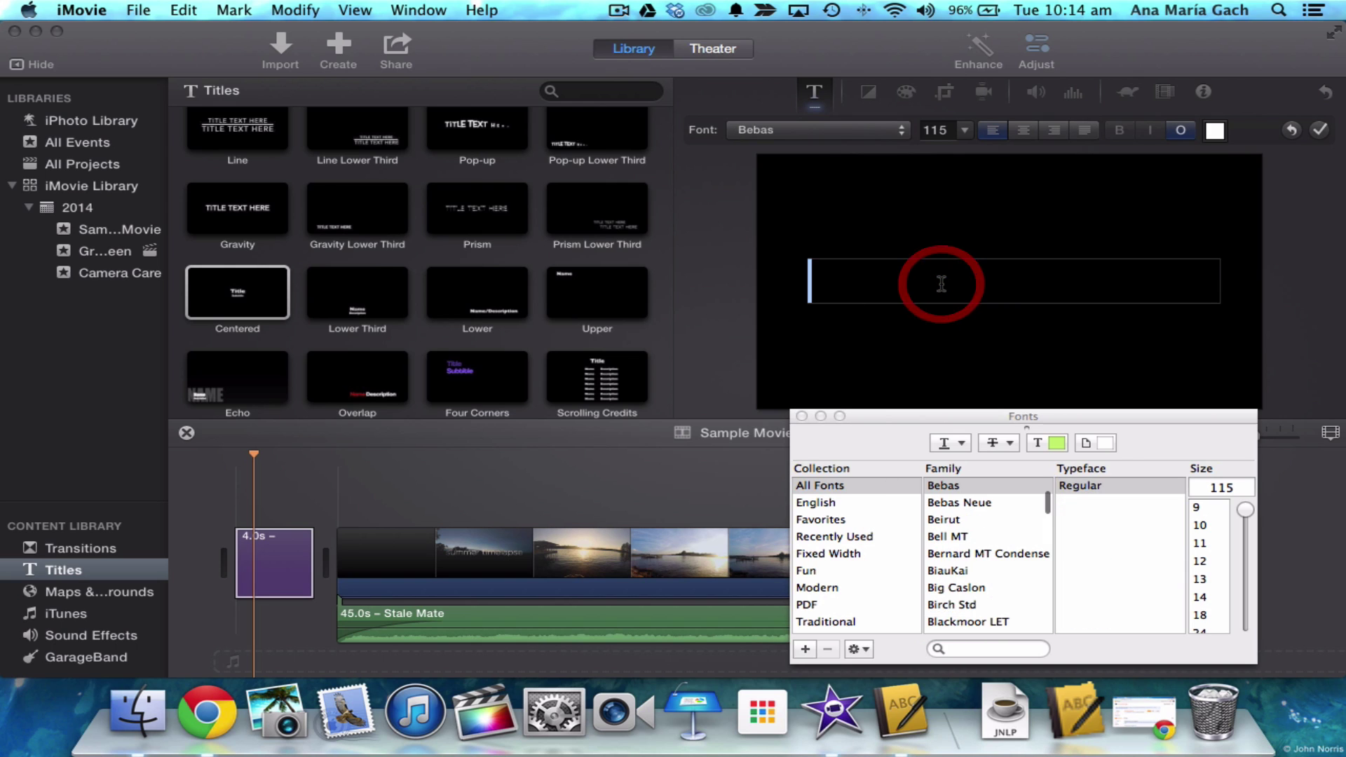
pyautogui.write('Summer Timelapse')
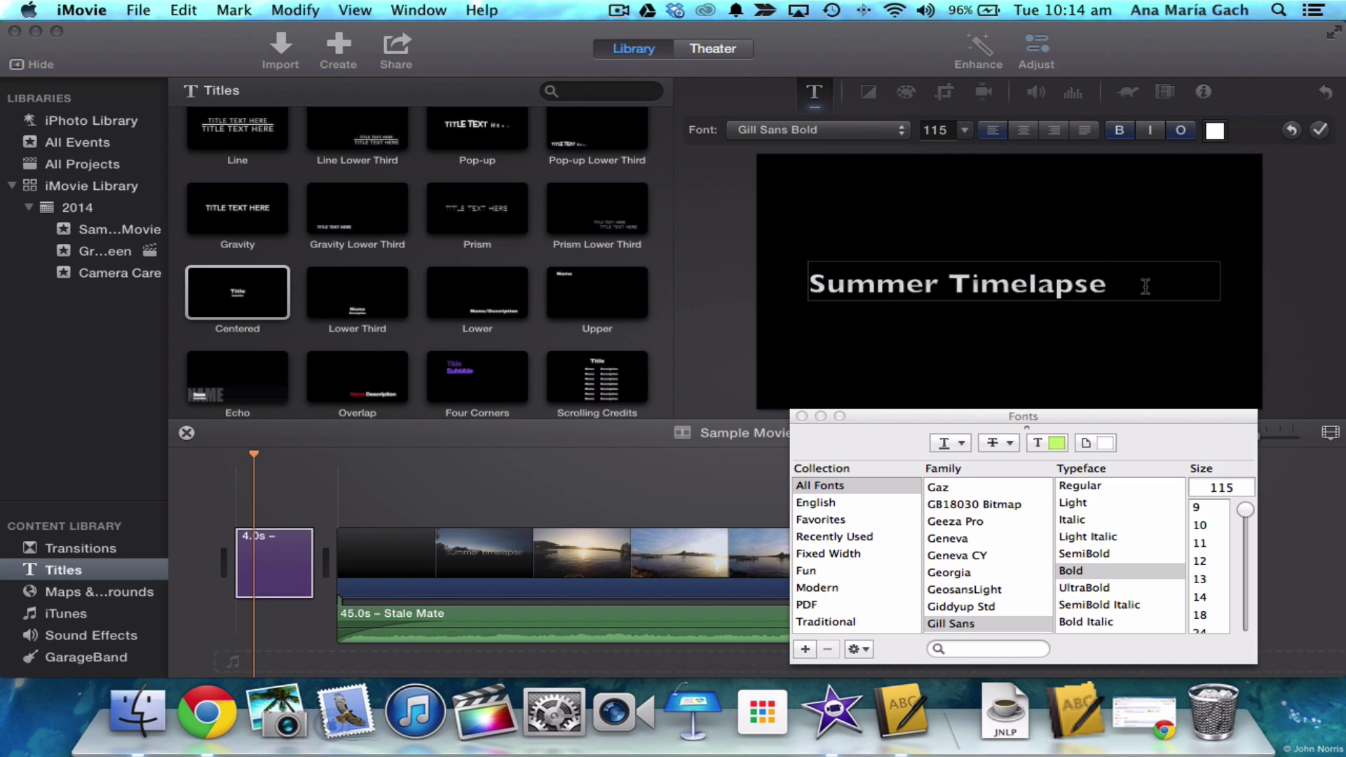
pyautogui.moveTo(1145, 286); pyautogui.dragTo(806, 285)
pyautogui.scroll(10, 996, 565)
pyautogui.scroll(-5, 998, 570)
pyautogui.scroll(-8, 996, 562)
pyautogui.scroll(4, 996, 563)
pyautogui.click(966, 575)
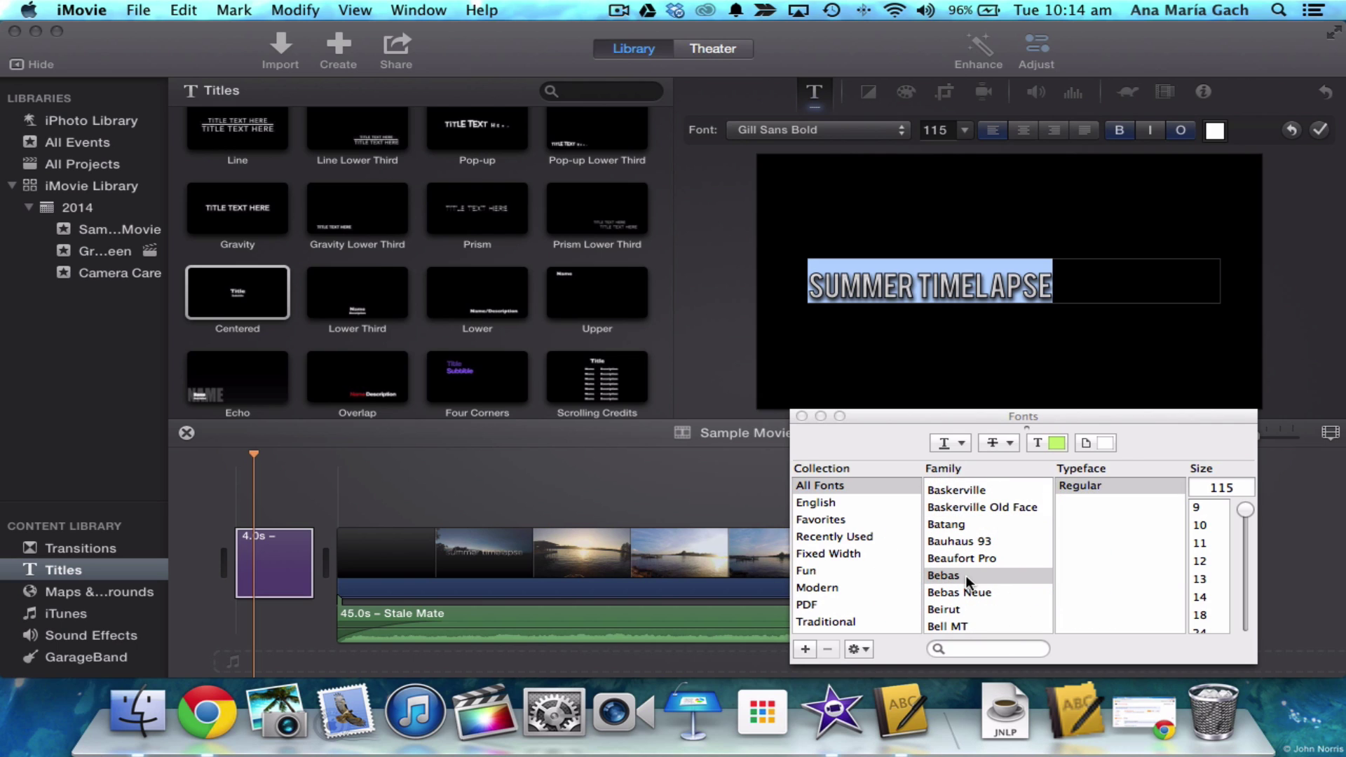
pyautogui.click(1022, 132)
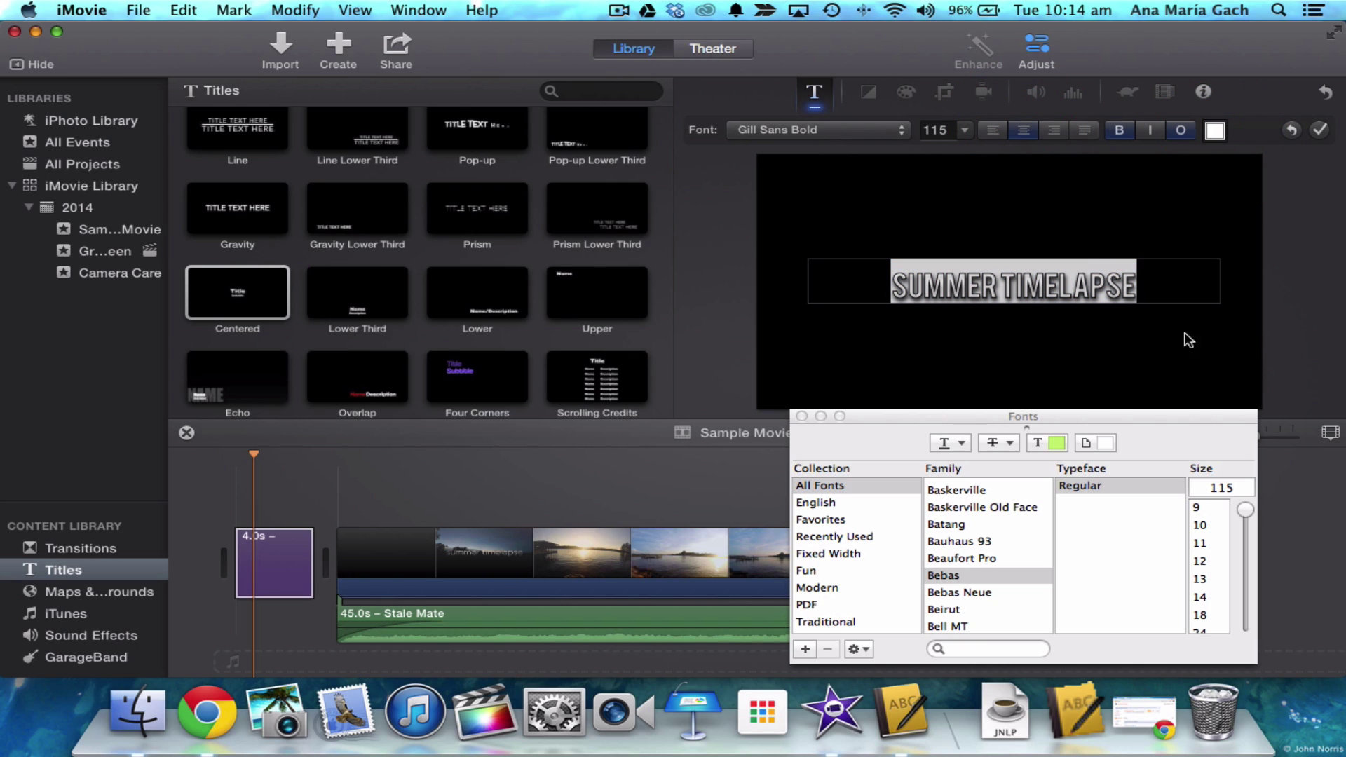
# - Try magenta and mint green, then set the title text colour to white
pyautogui.click(1057, 443)
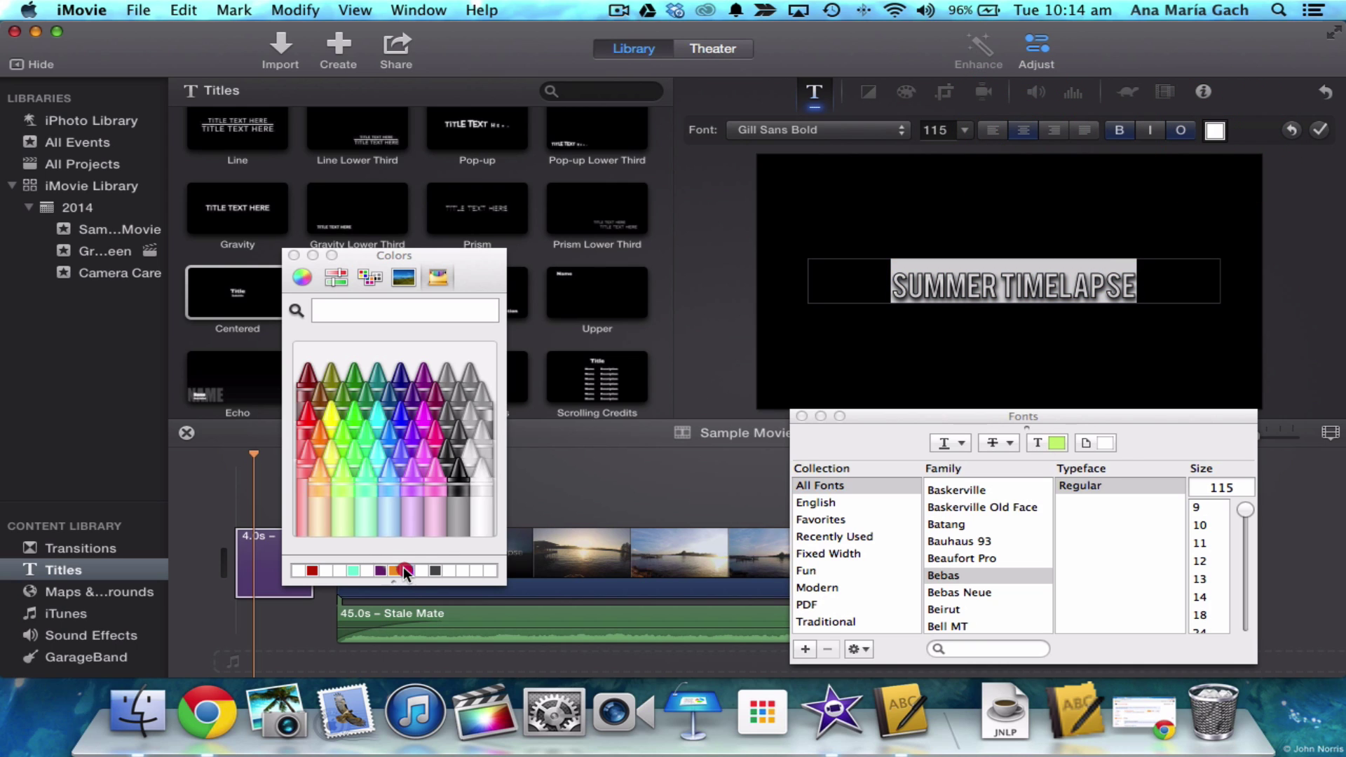
pyautogui.click(405, 572)
pyautogui.click(354, 572)
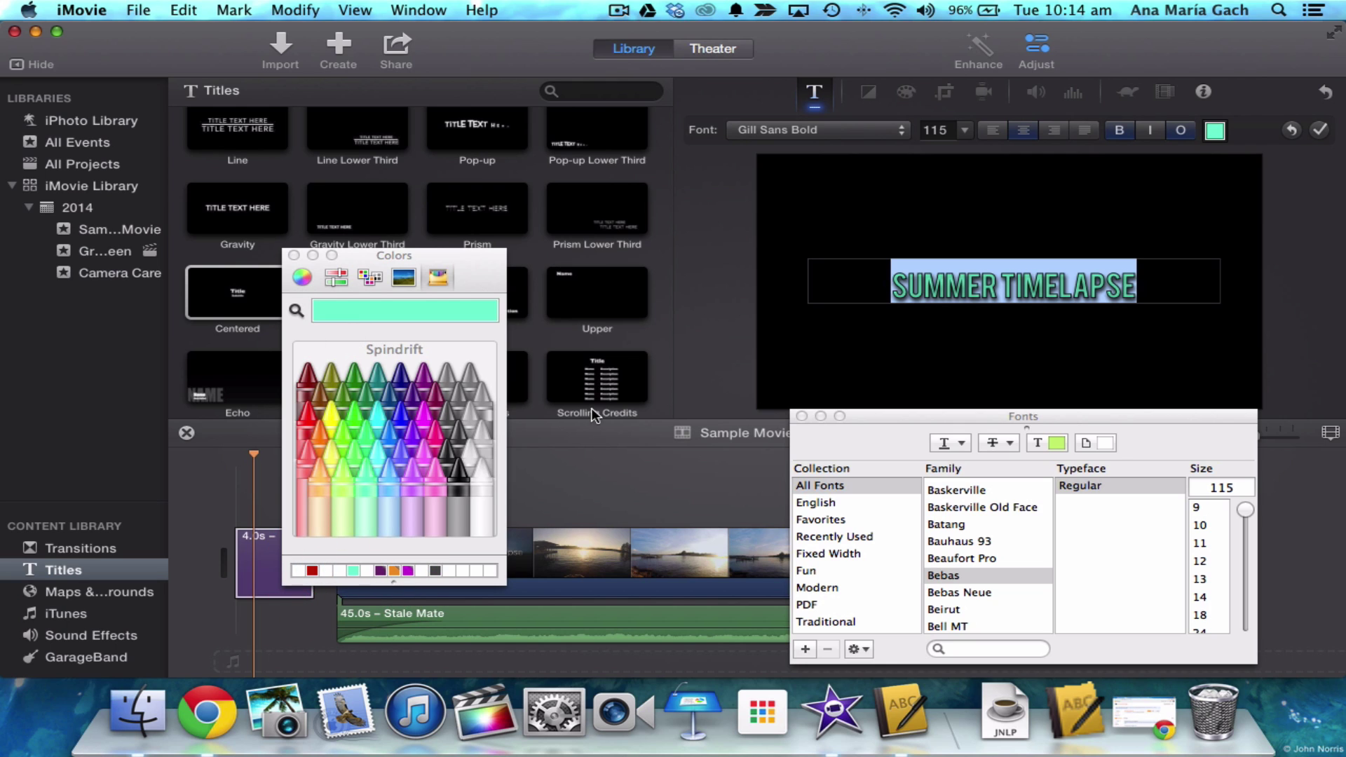
pyautogui.click(489, 477)
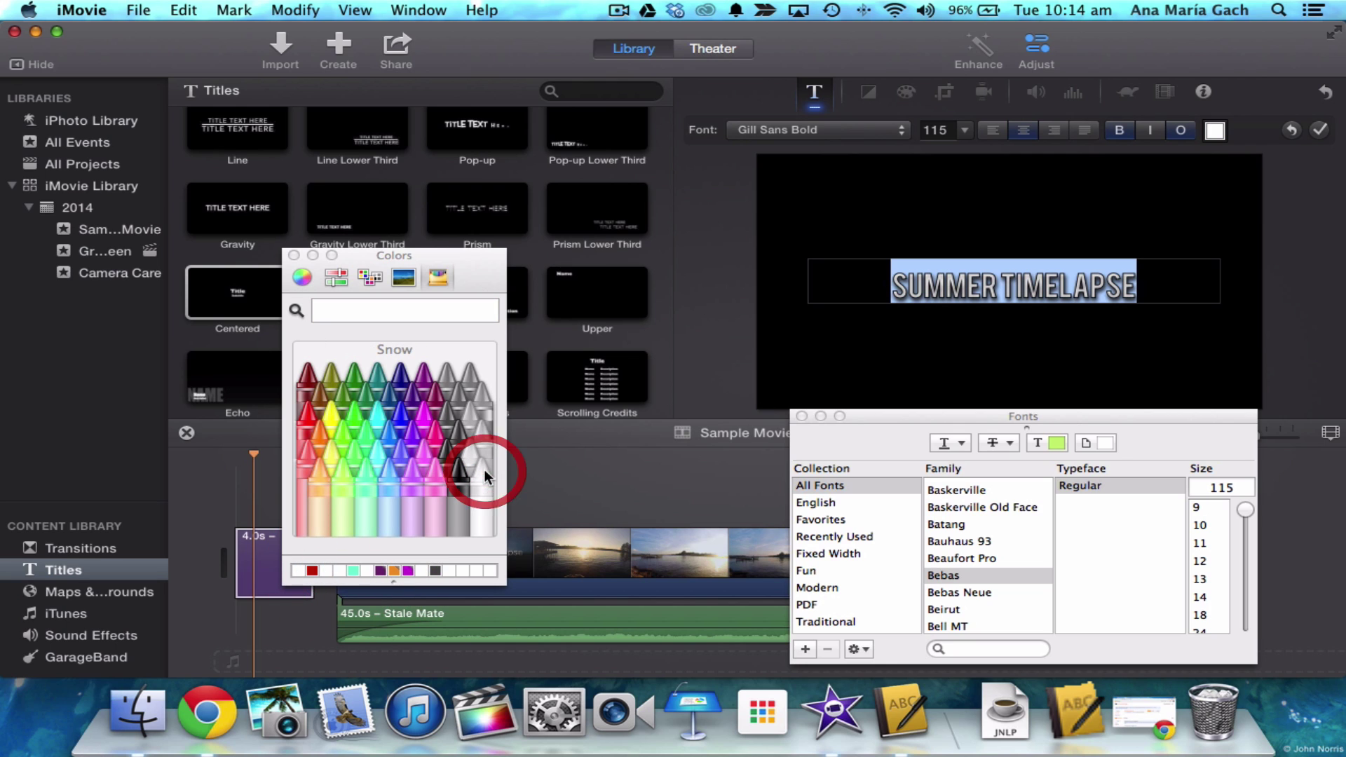
pyautogui.click(294, 256)
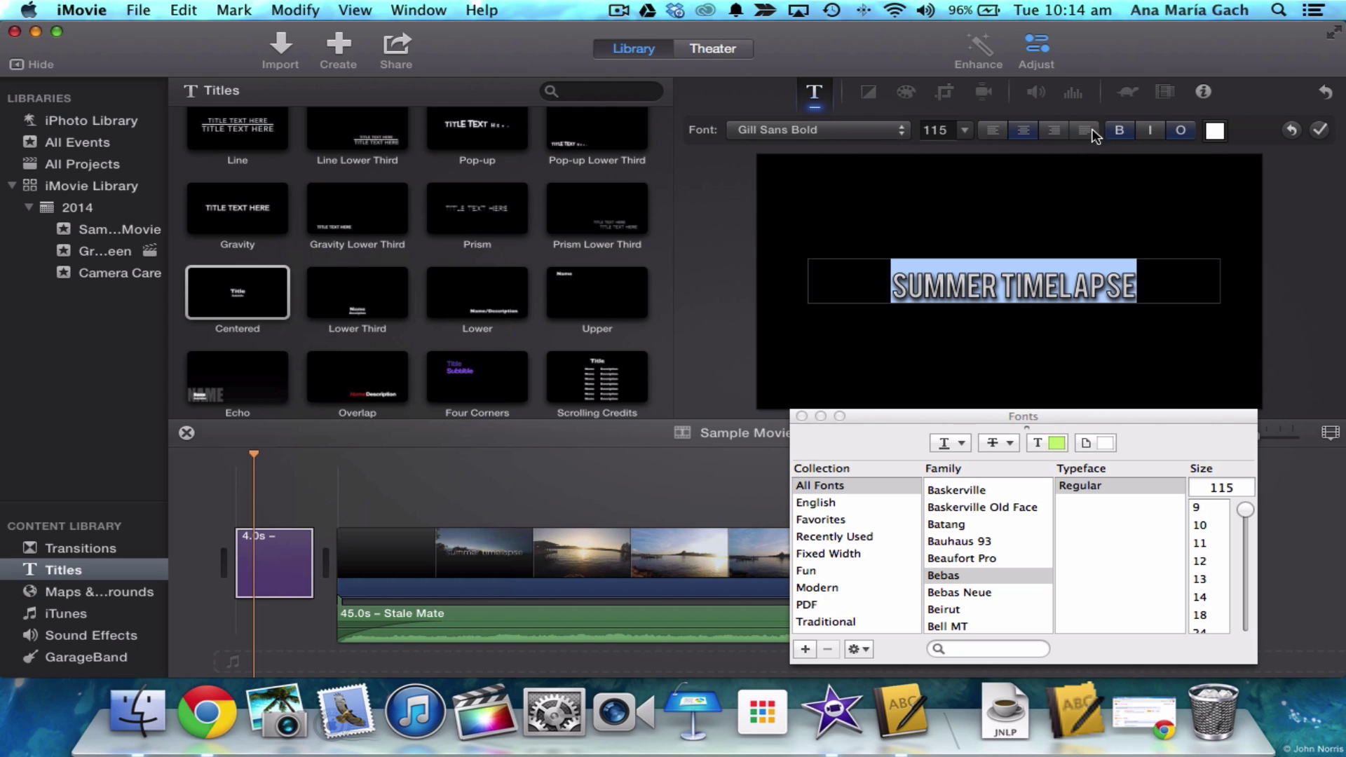
# - Keep the title text size at 115, close the font settings and commit the title text
pyautogui.click(1121, 132)
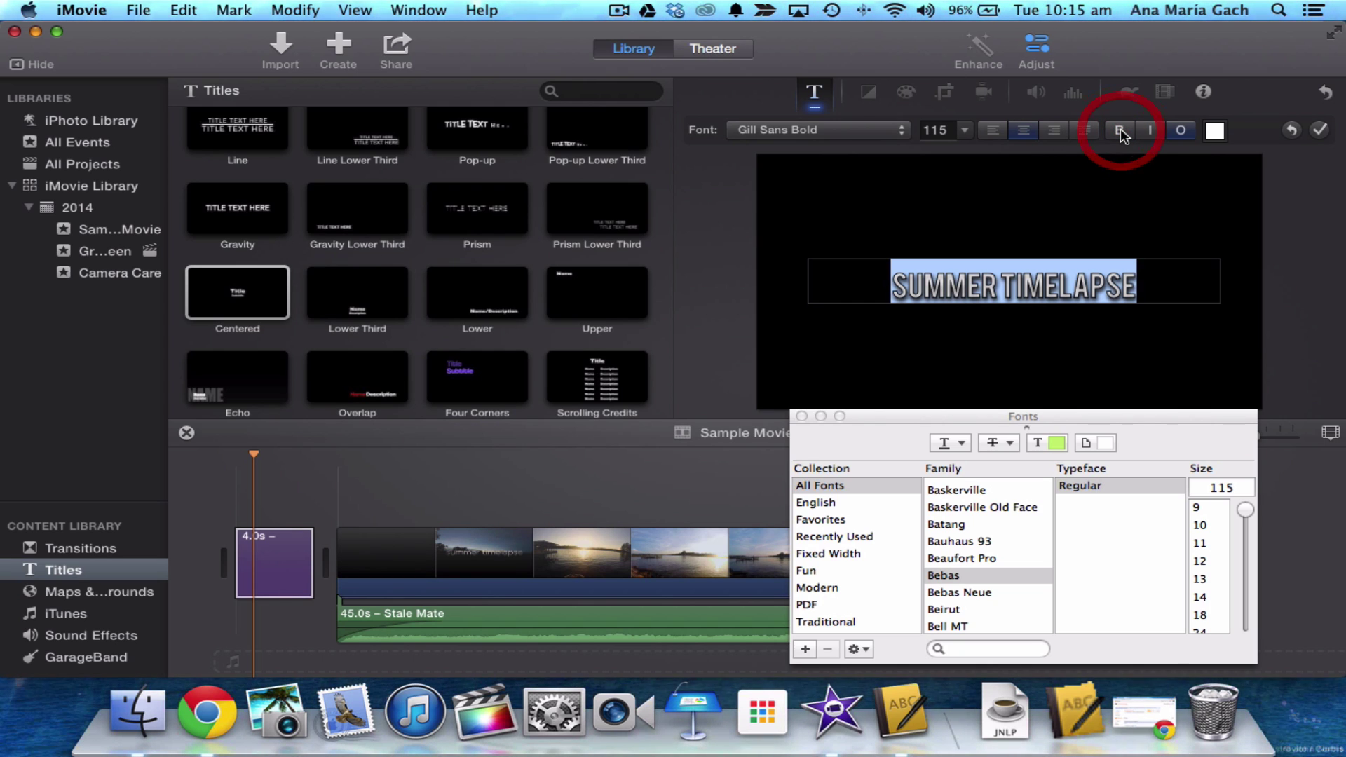
pyautogui.click(966, 130)
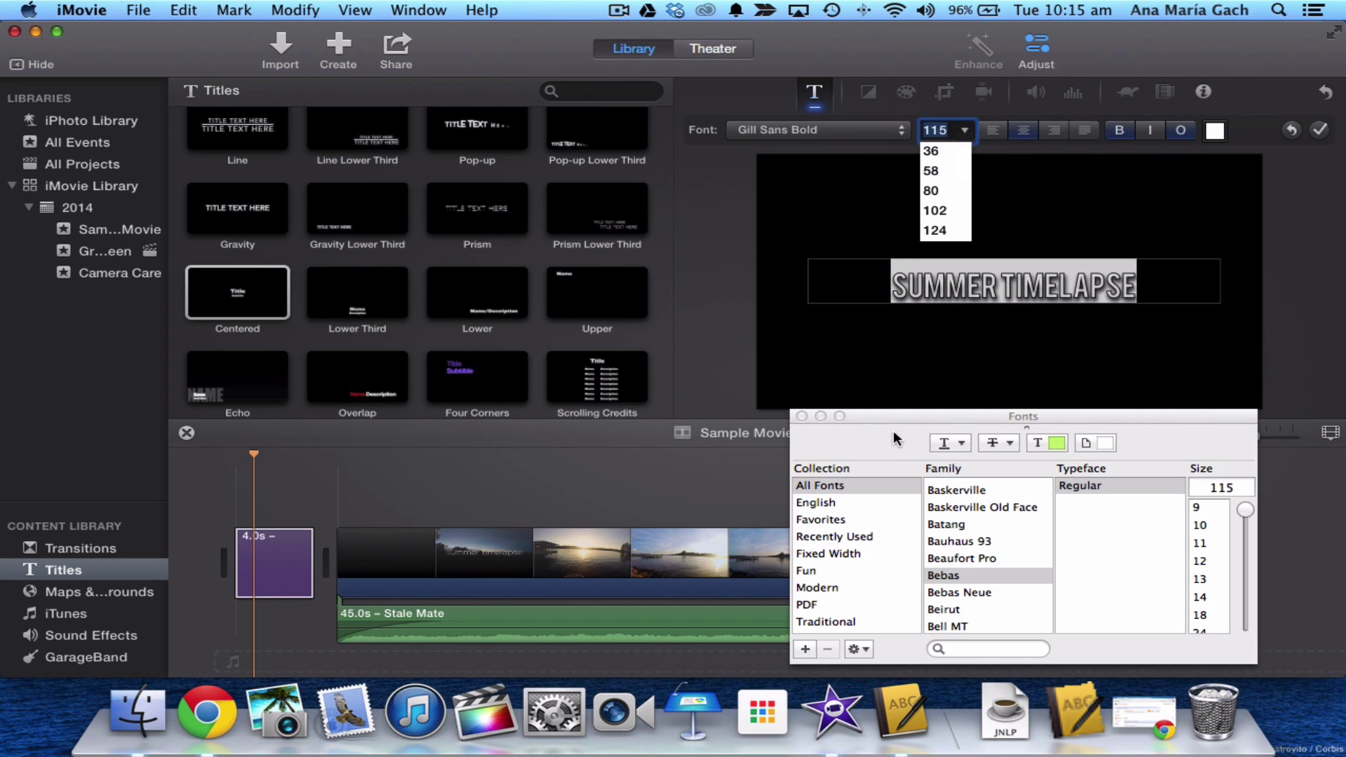
pyautogui.click(968, 130)
pyautogui.click(801, 416)
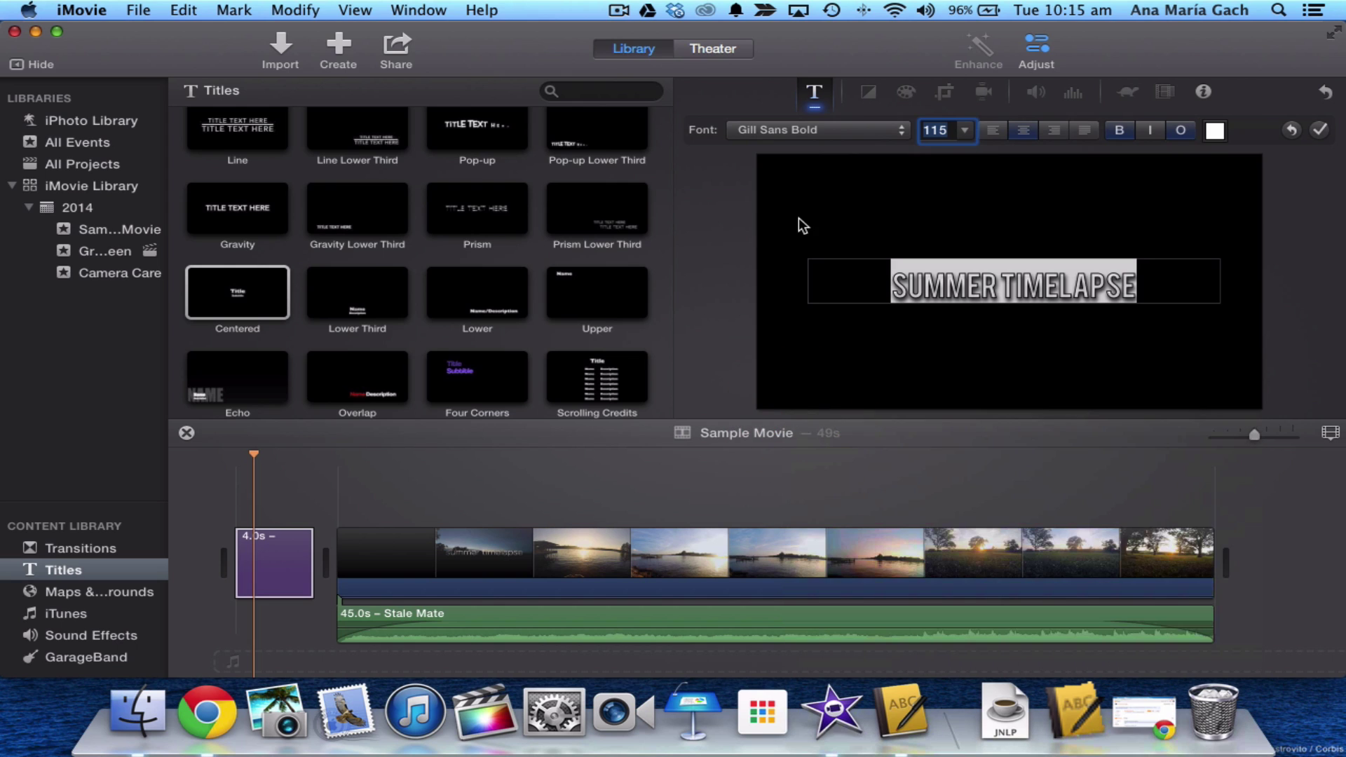
pyautogui.click(703, 256)
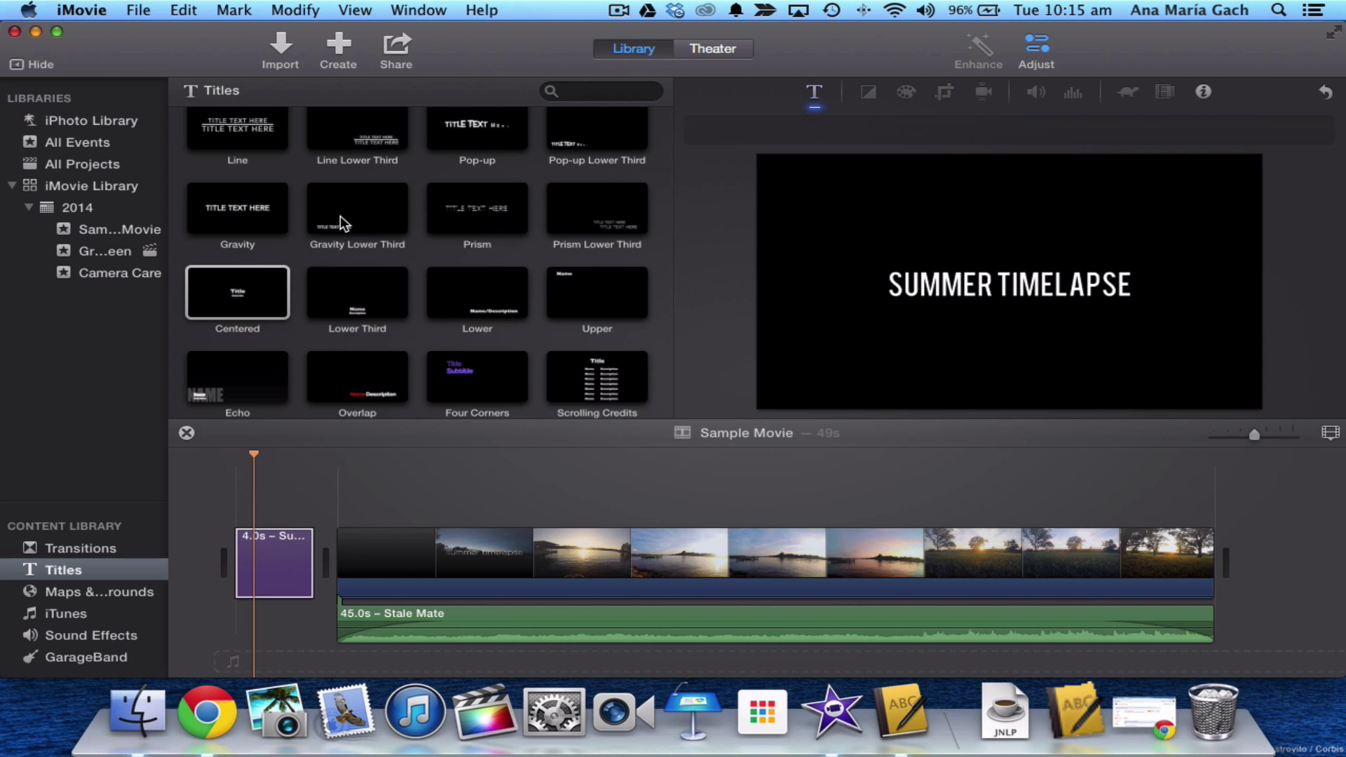
pyautogui.scroll(5, 339, 216)
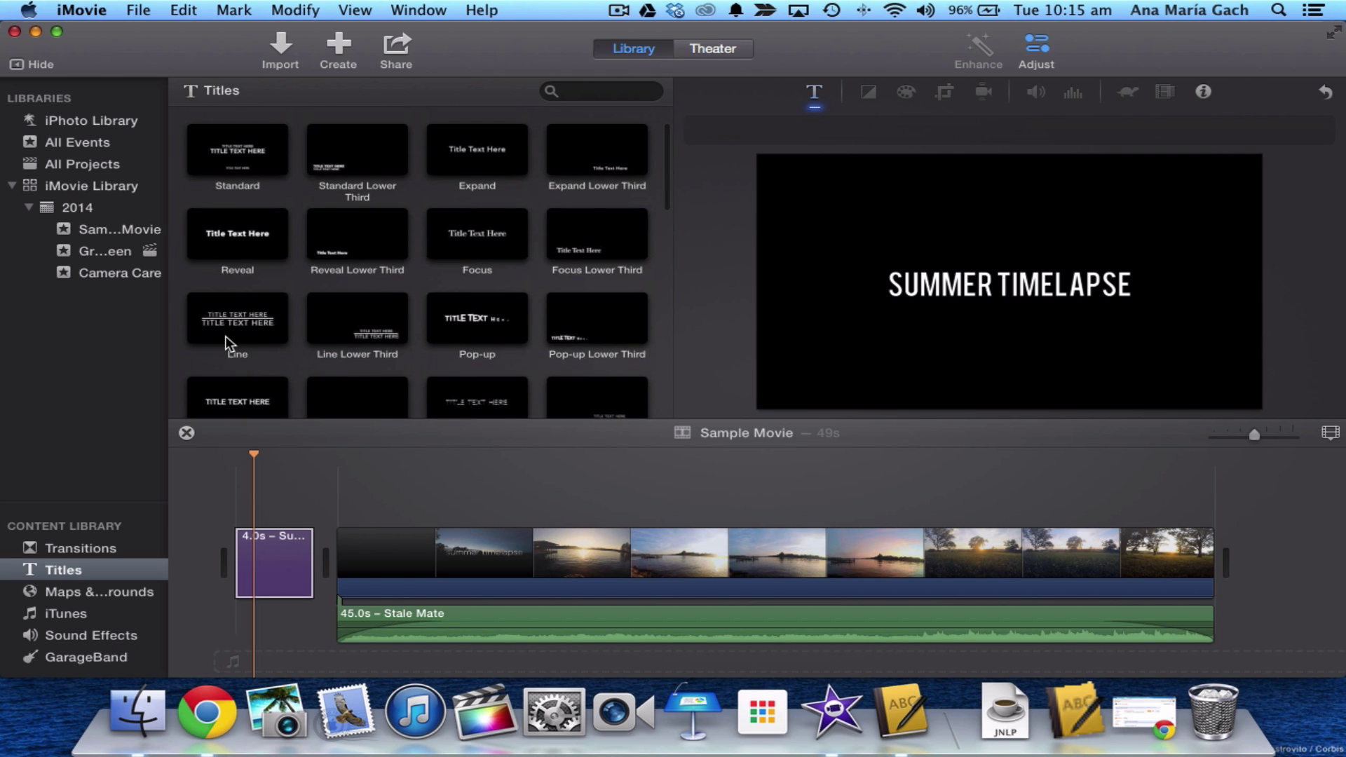
pyautogui.click(225, 335)
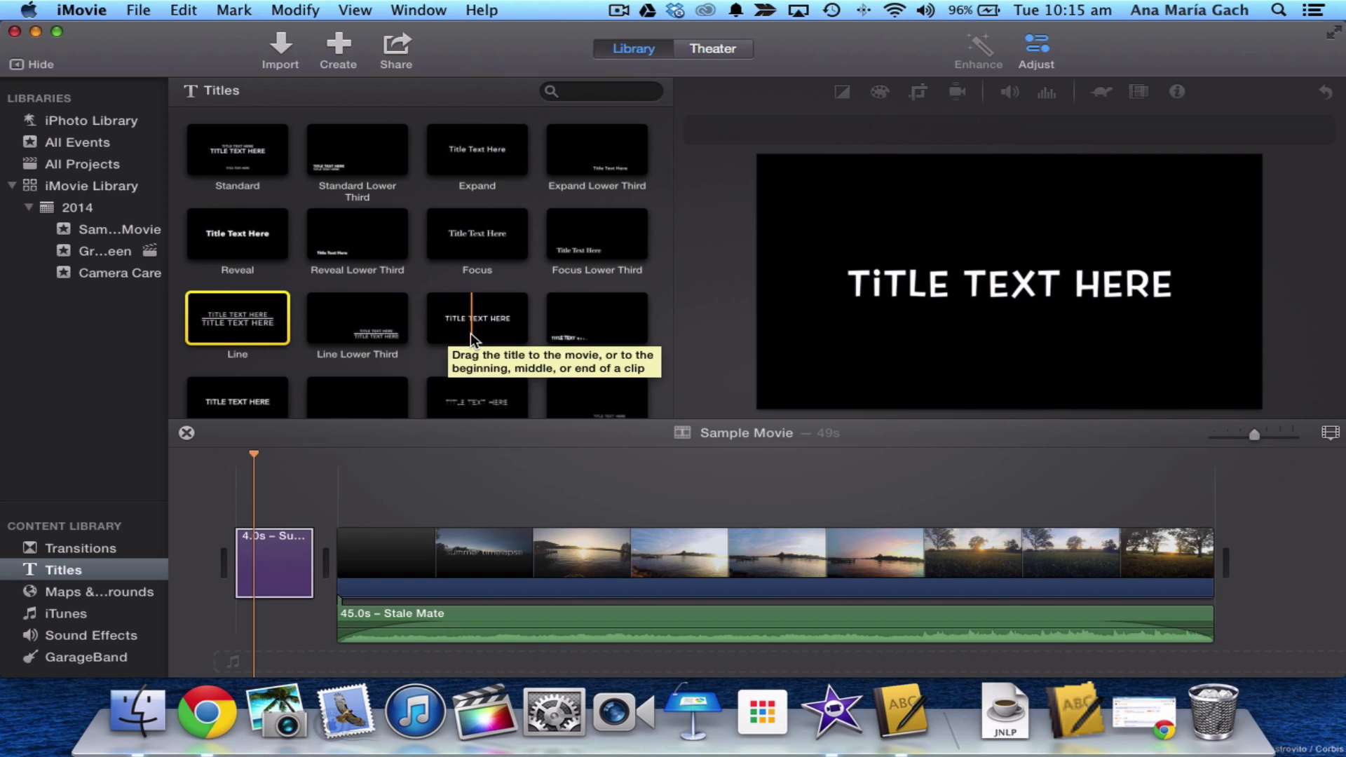
# - Preview the Title Subtitle style, play from the start, and trim the title clip to about 2.4 seconds
pyautogui.scroll(-3, 470, 334)
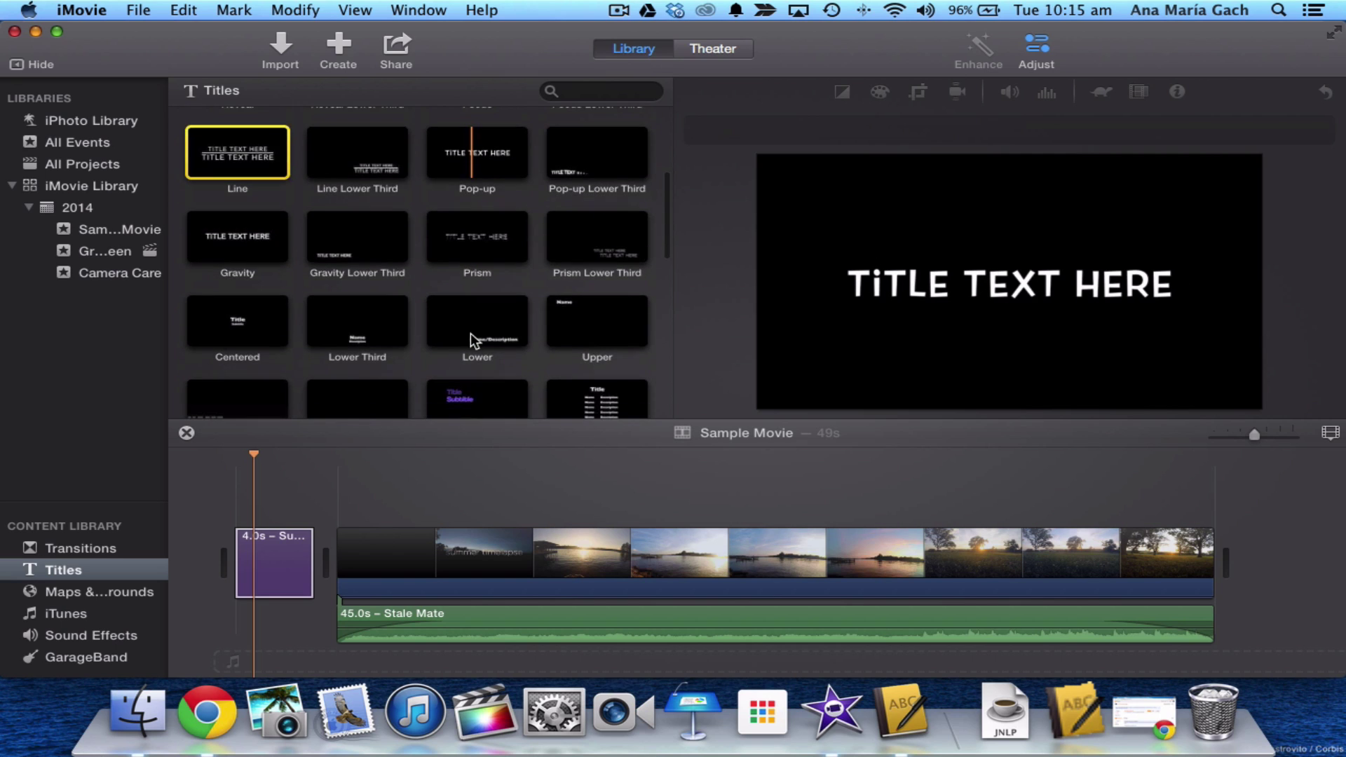
pyautogui.click(446, 392)
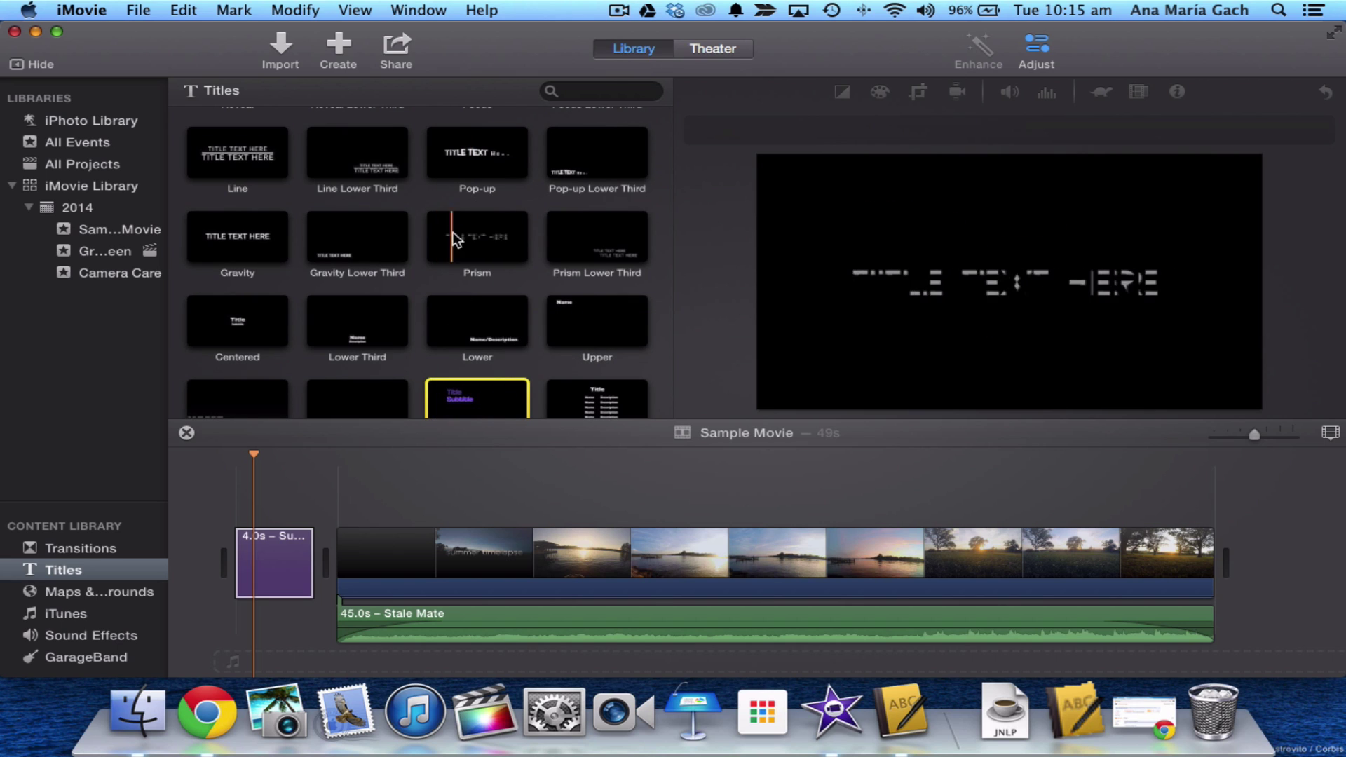
pyautogui.scroll(2, 403, 250)
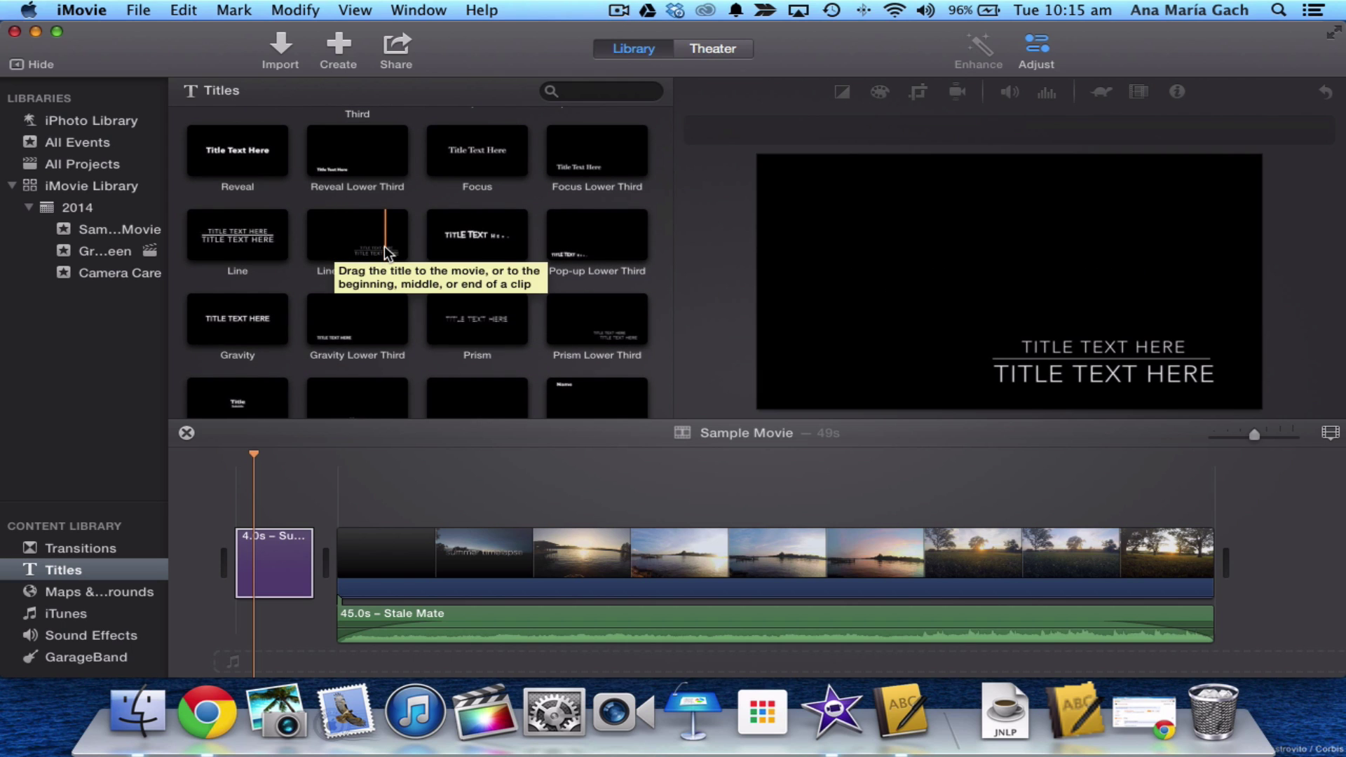
pyautogui.click(238, 474)
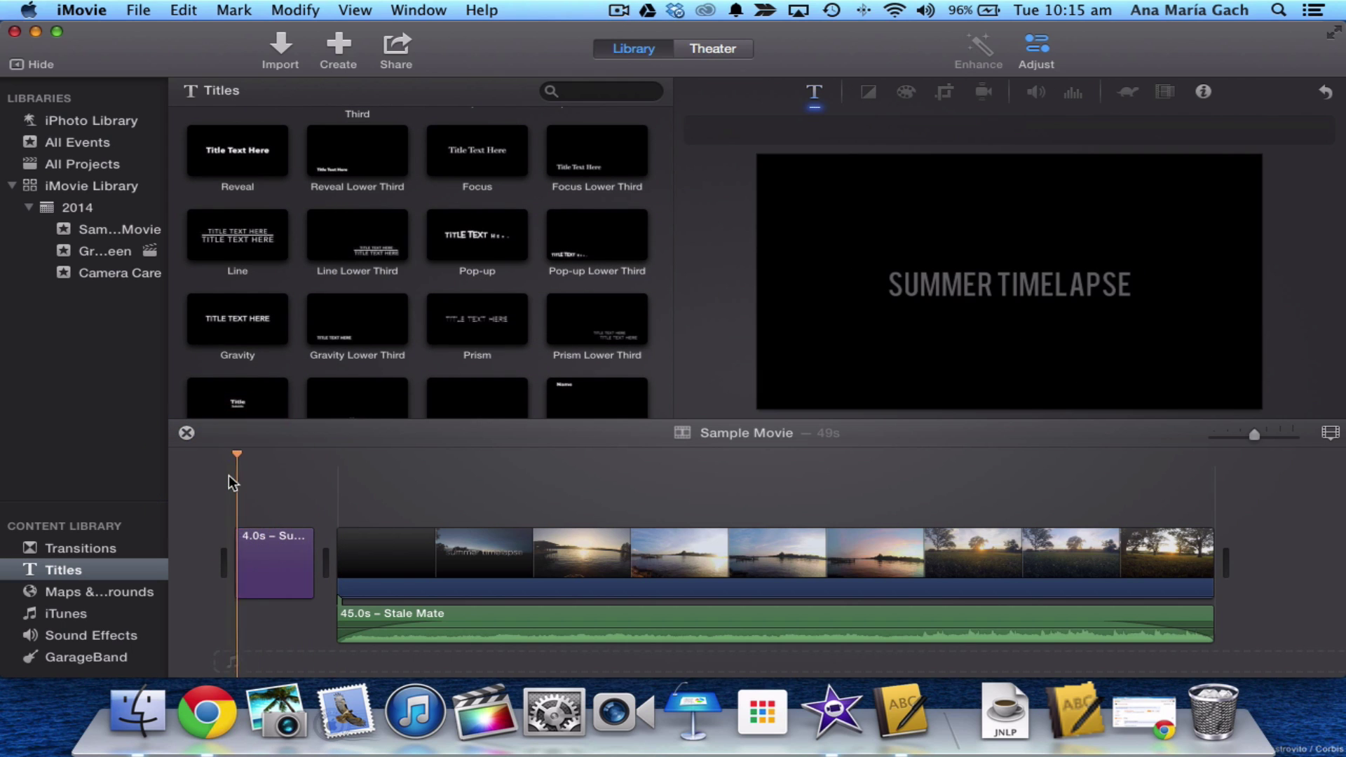
pyautogui.press('space')
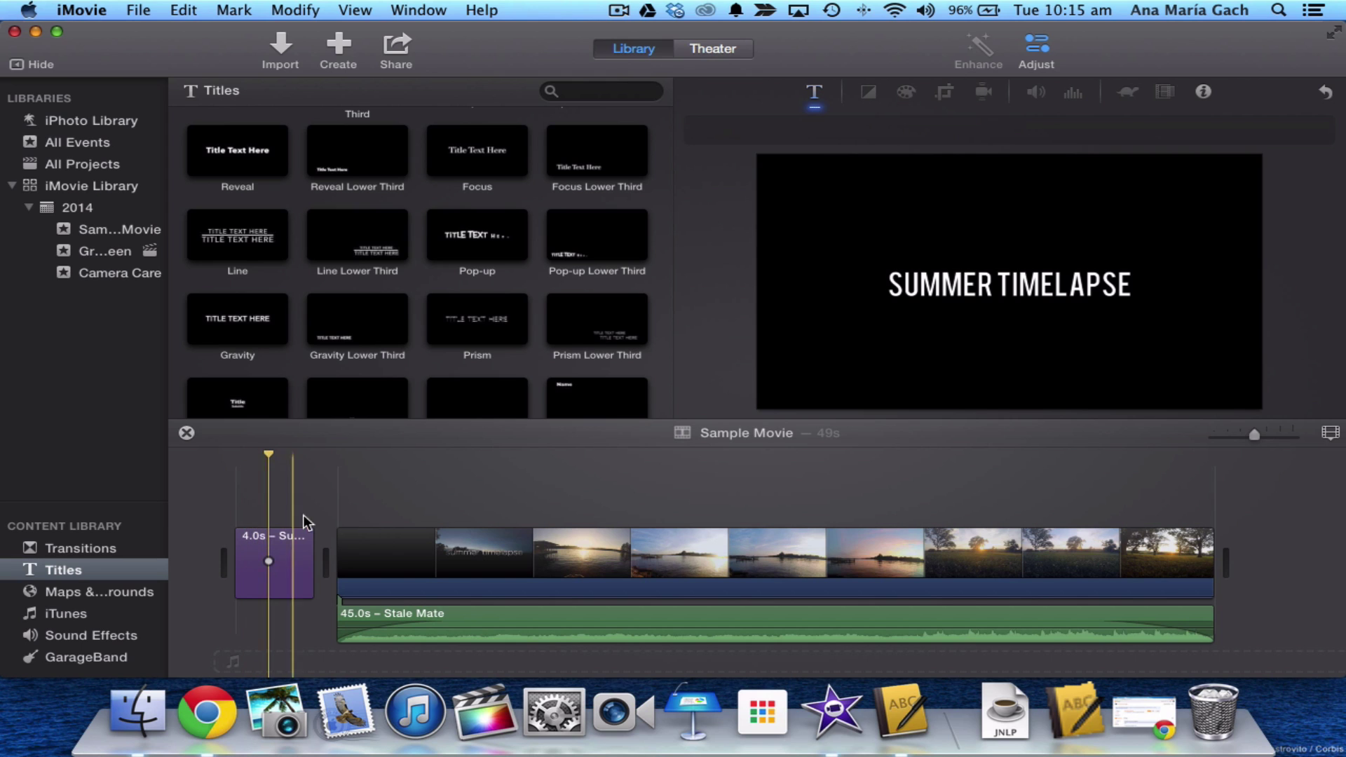
pyautogui.moveTo(309, 552); pyautogui.dragTo(239, 554)
pyautogui.click(269, 561)
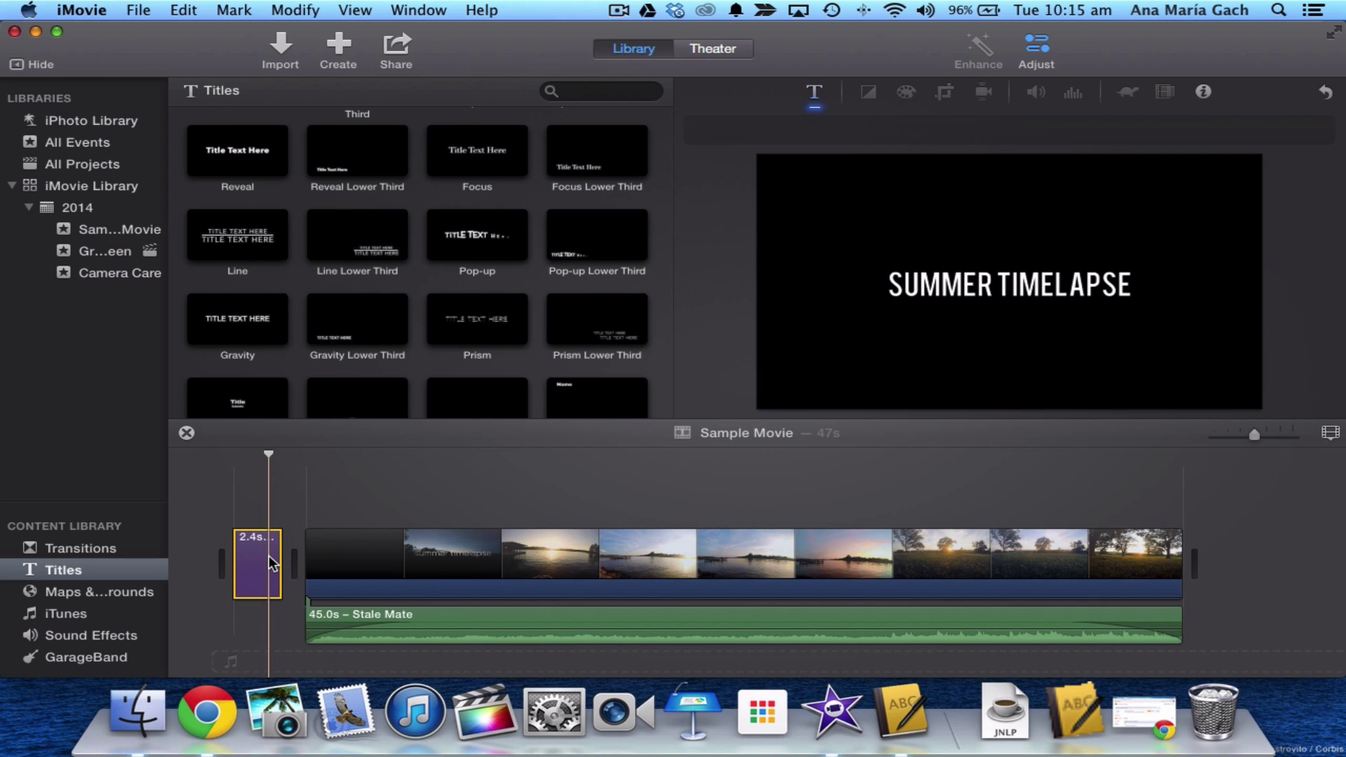
# - Insert the Educational Globe map background at the start of the movie
pyautogui.click(123, 592)
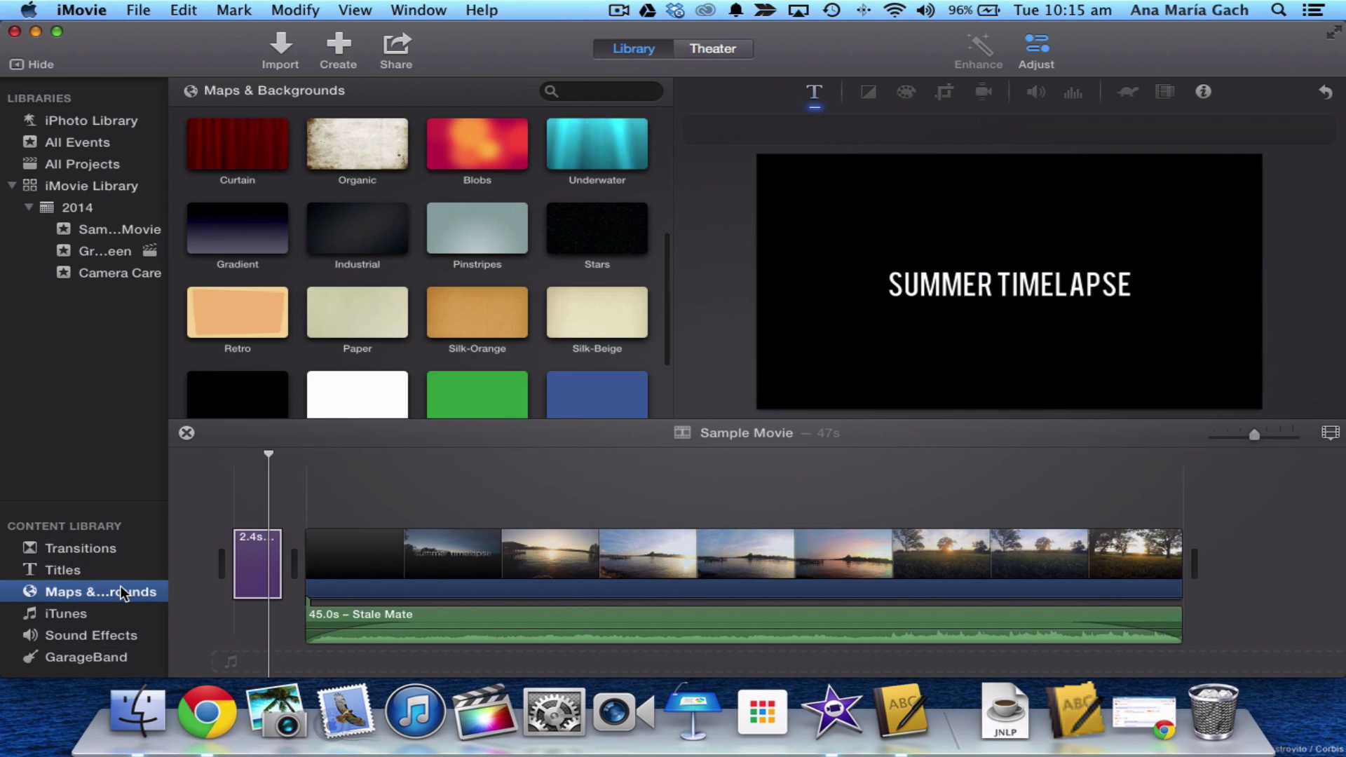
pyautogui.scroll(-3, 392, 216)
pyautogui.scroll(10, 377, 349)
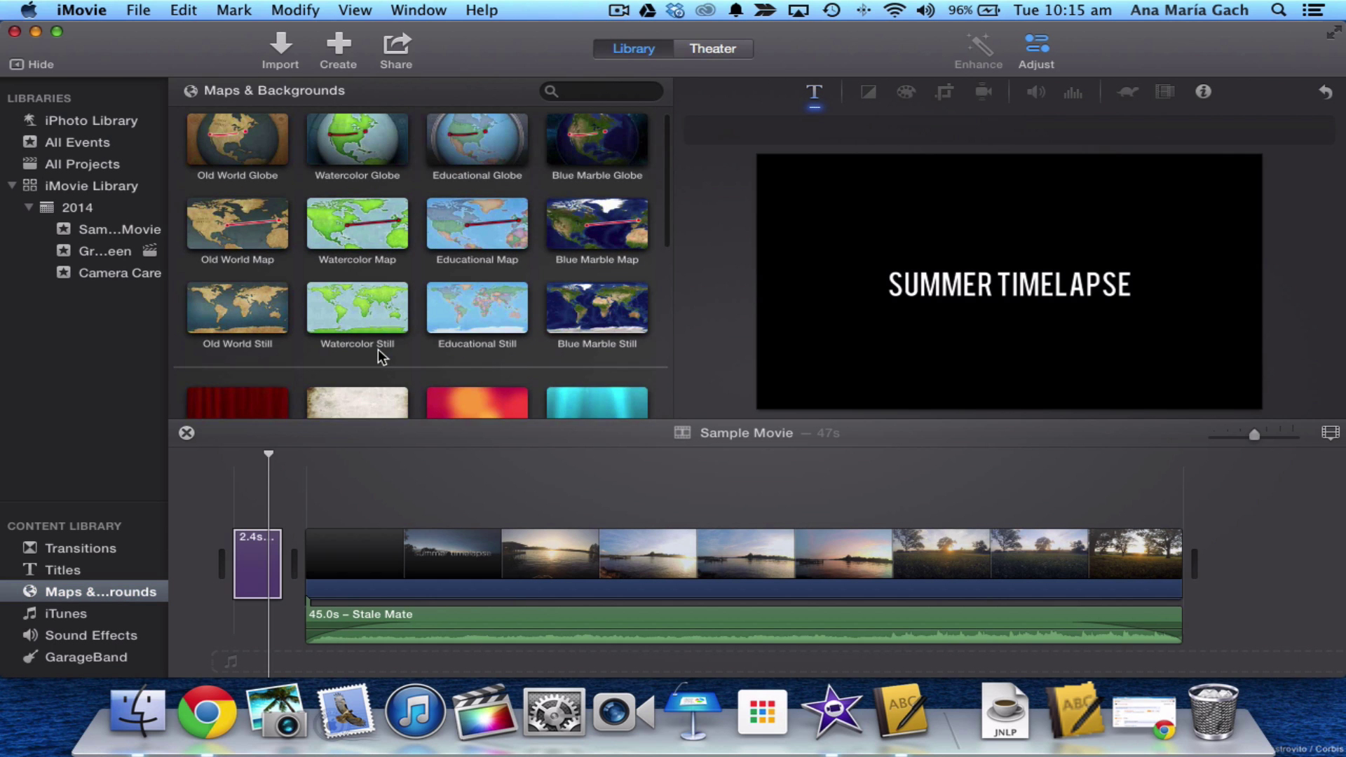
pyautogui.click(470, 176)
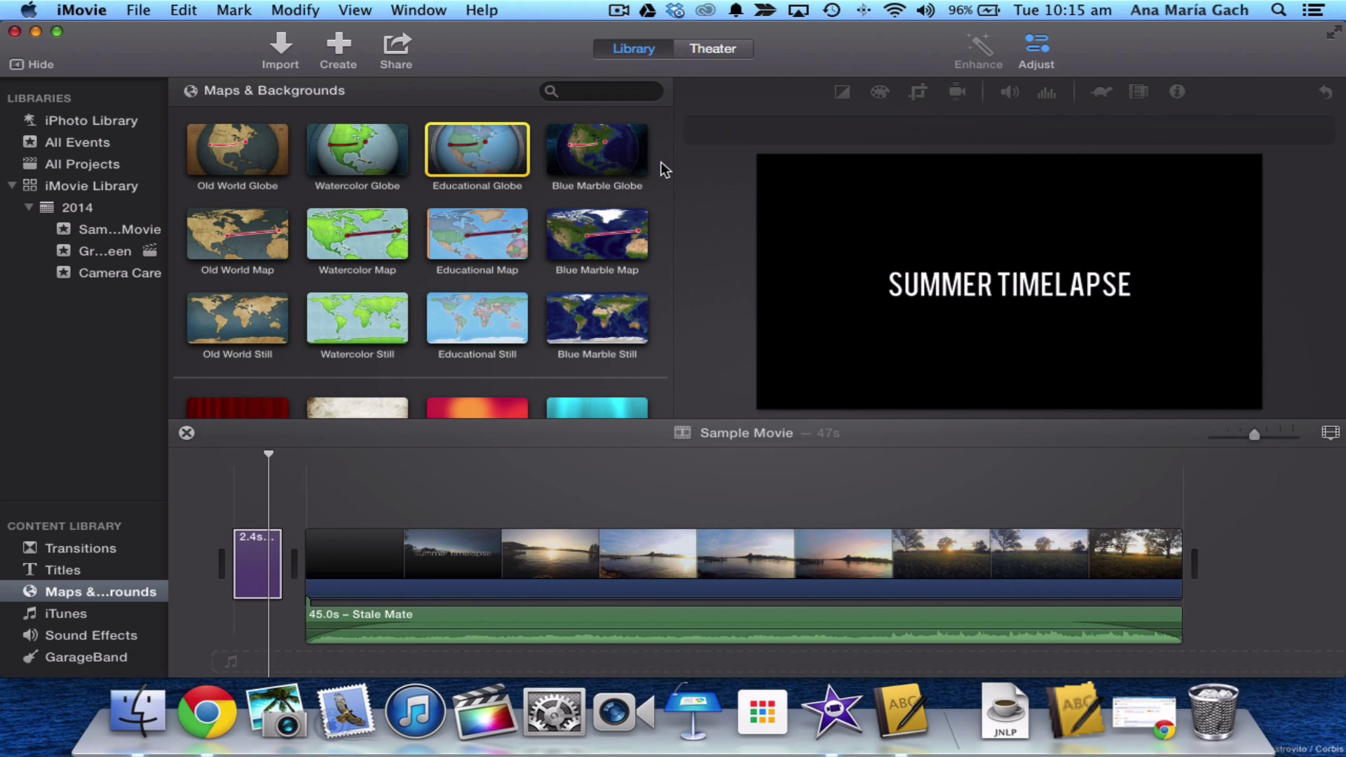
pyautogui.scroll(-5, 573, 293)
pyautogui.scroll(-3, 574, 293)
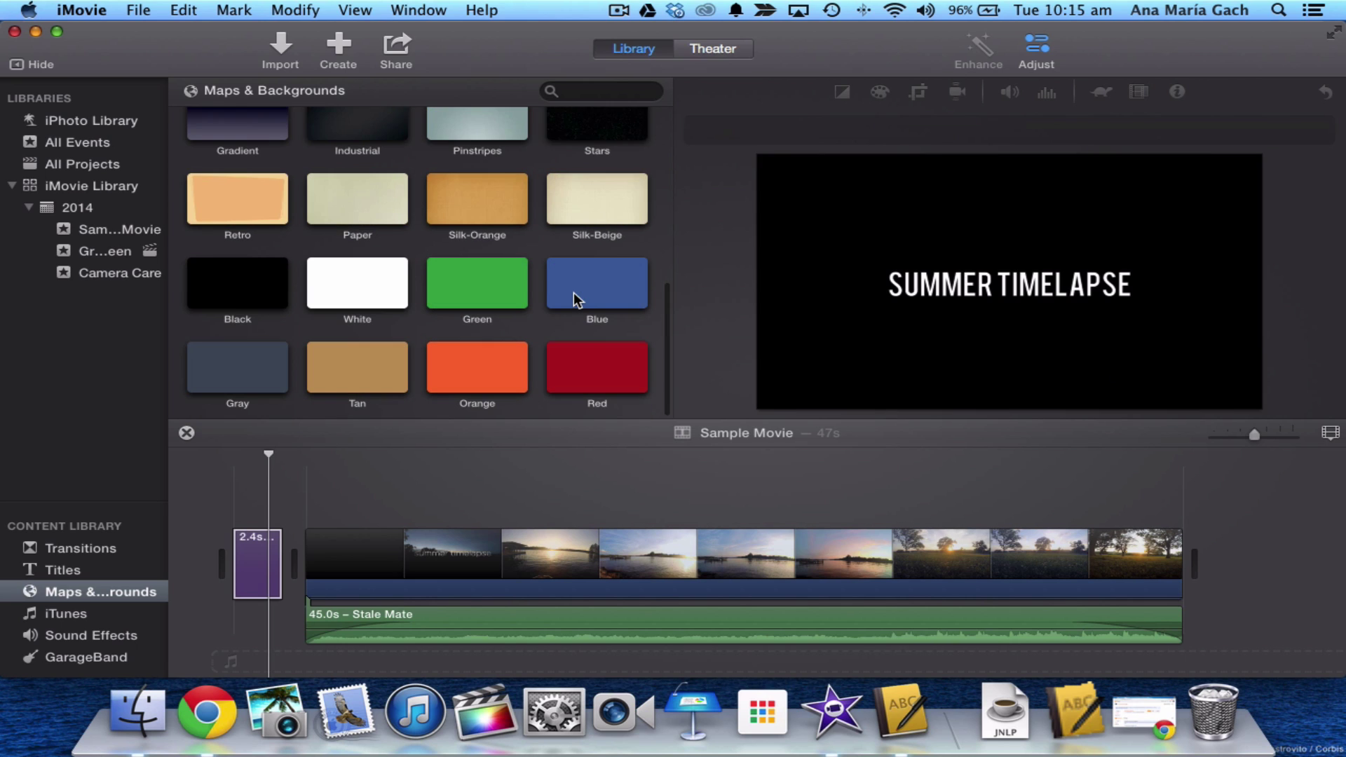
pyautogui.scroll(8, 541, 270)
pyautogui.click(495, 160)
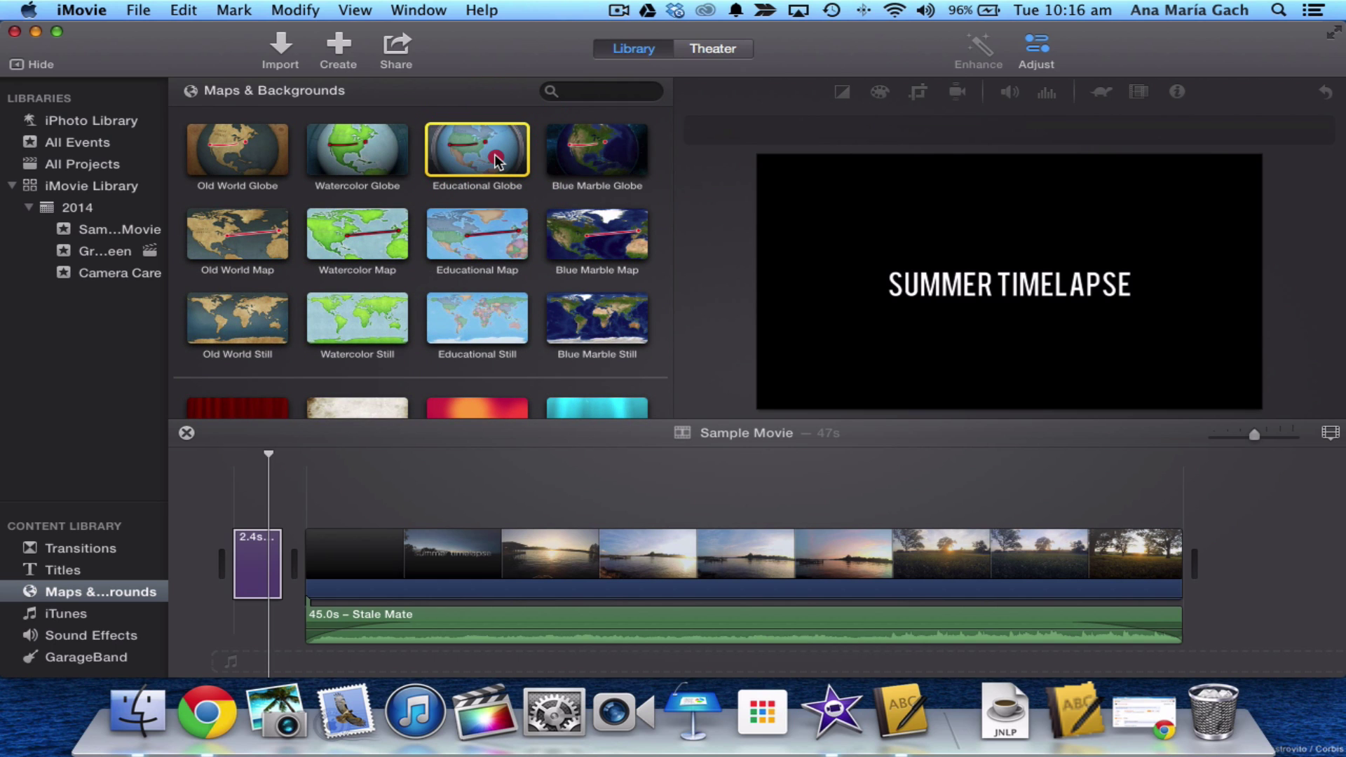
pyautogui.moveTo(496, 160); pyautogui.dragTo(270, 554)
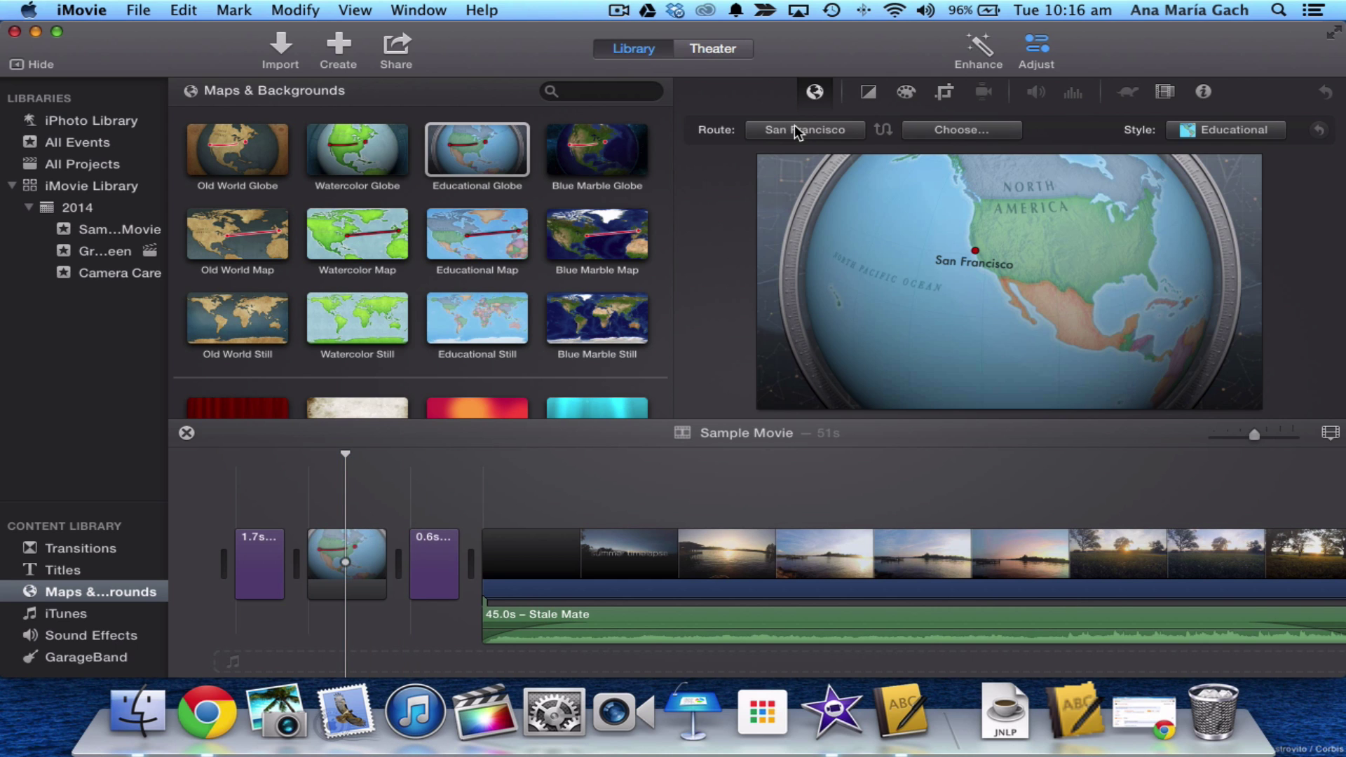
# - Set the globe route's destination to Singapore and play the route animation
pyautogui.click(935, 140)
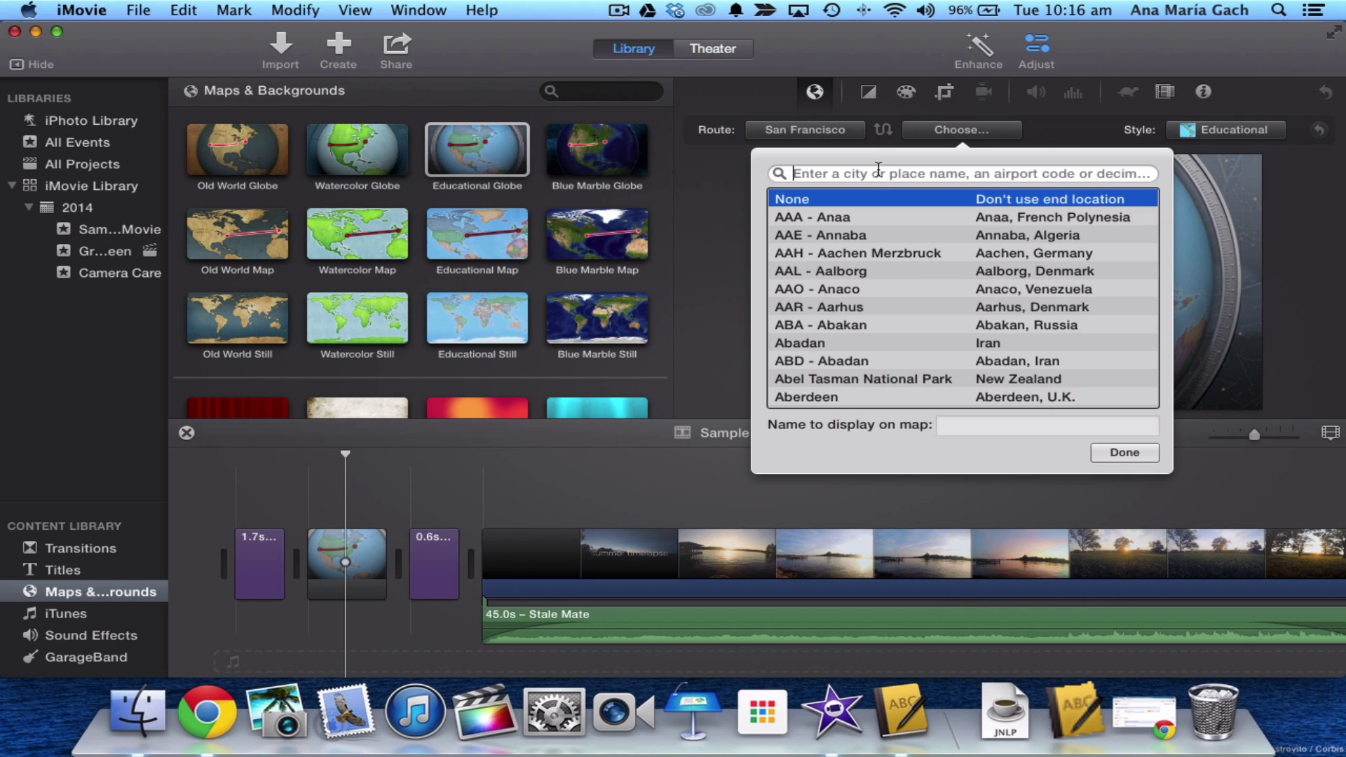
pyautogui.write('Si')
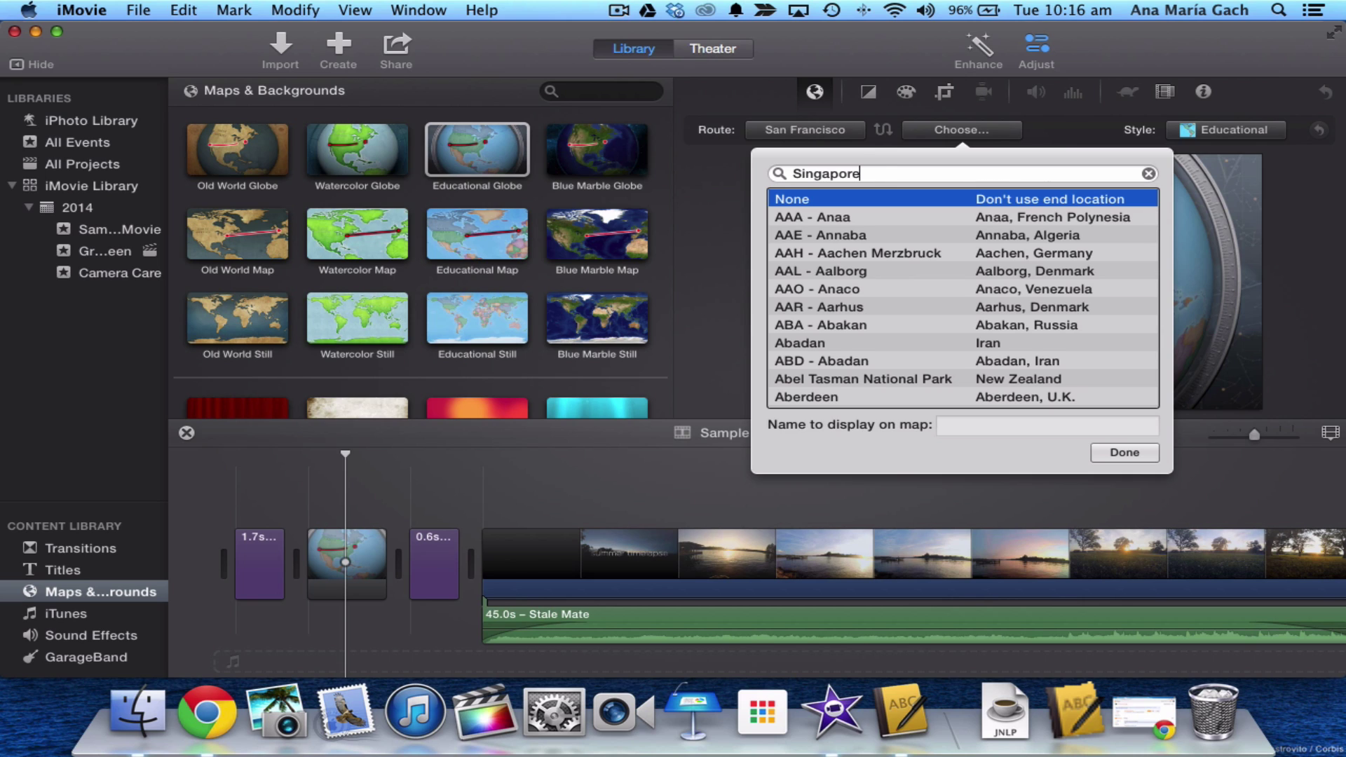
pyautogui.write('ngapore')
pyautogui.press('Return')
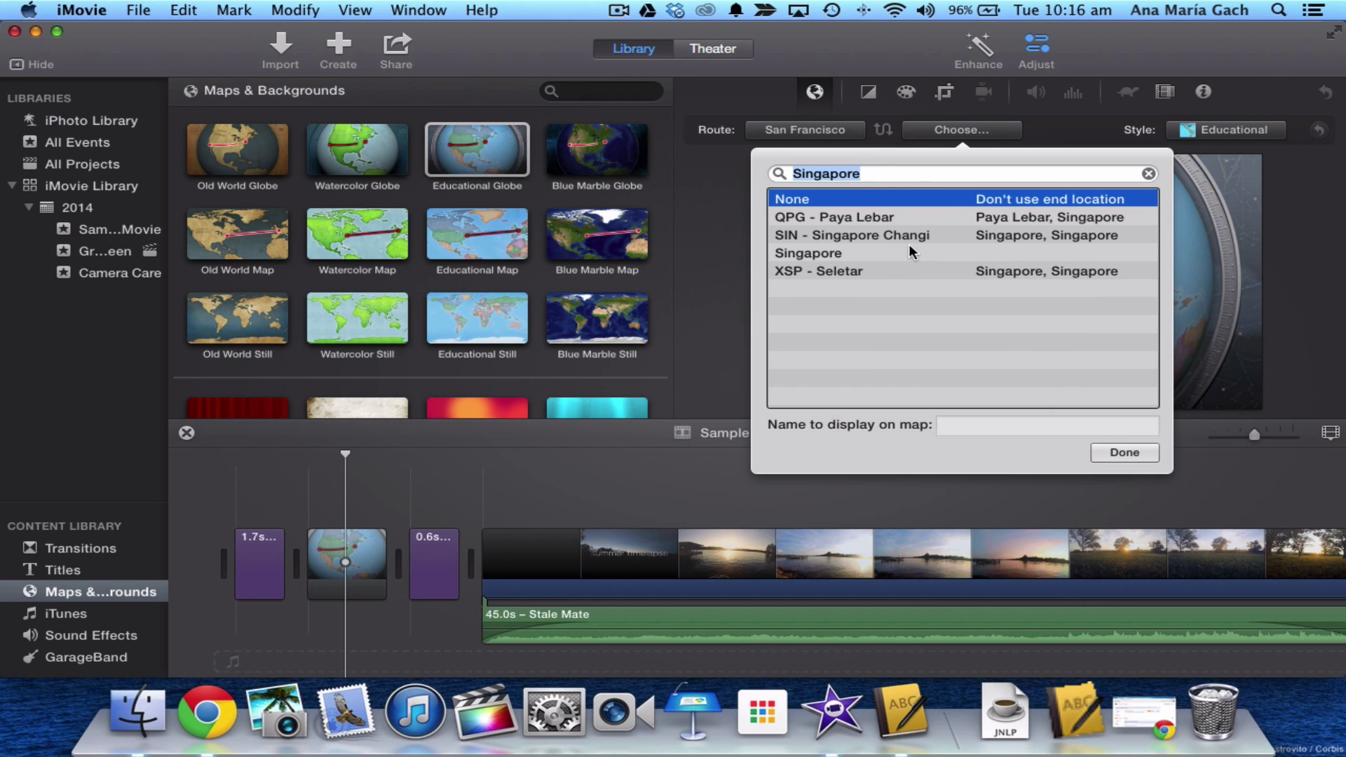
pyautogui.click(901, 255)
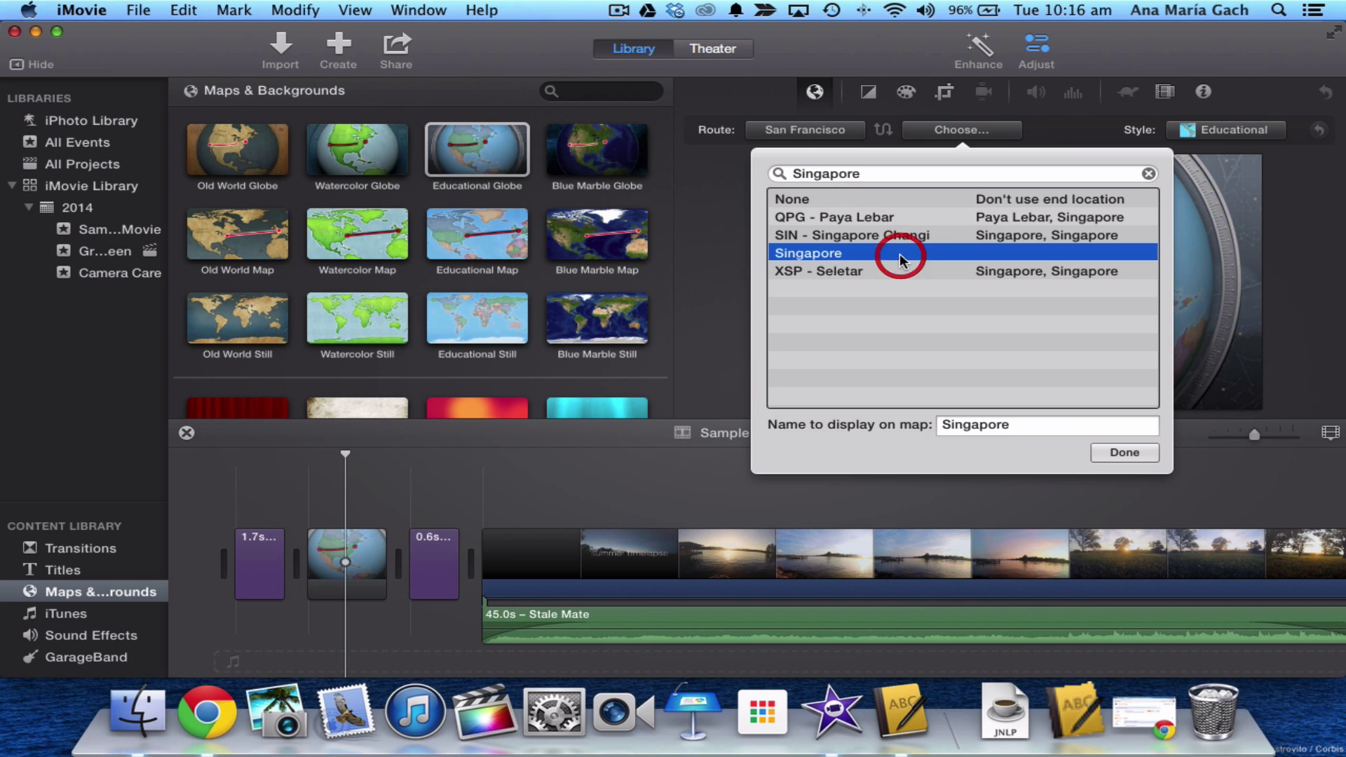
pyautogui.click(1115, 453)
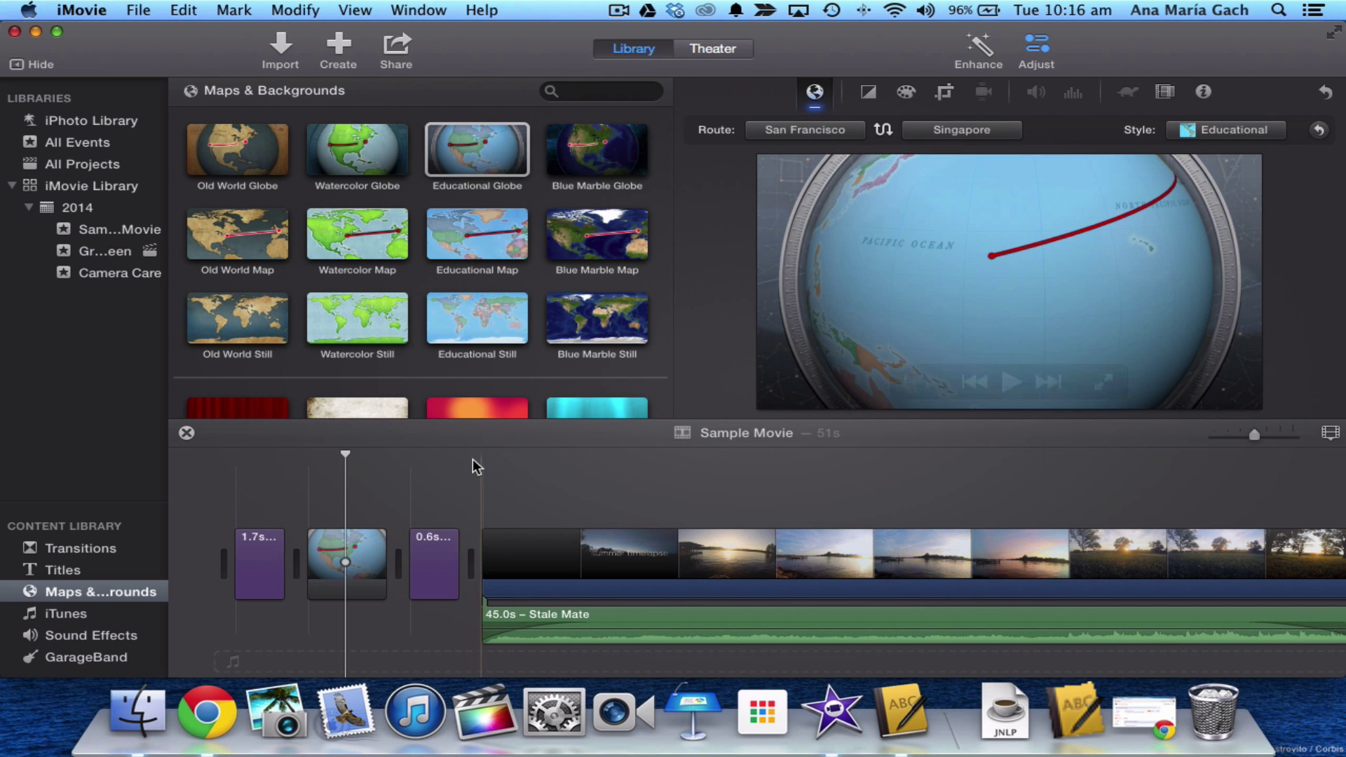
pyautogui.click(296, 499)
pyautogui.press('space')
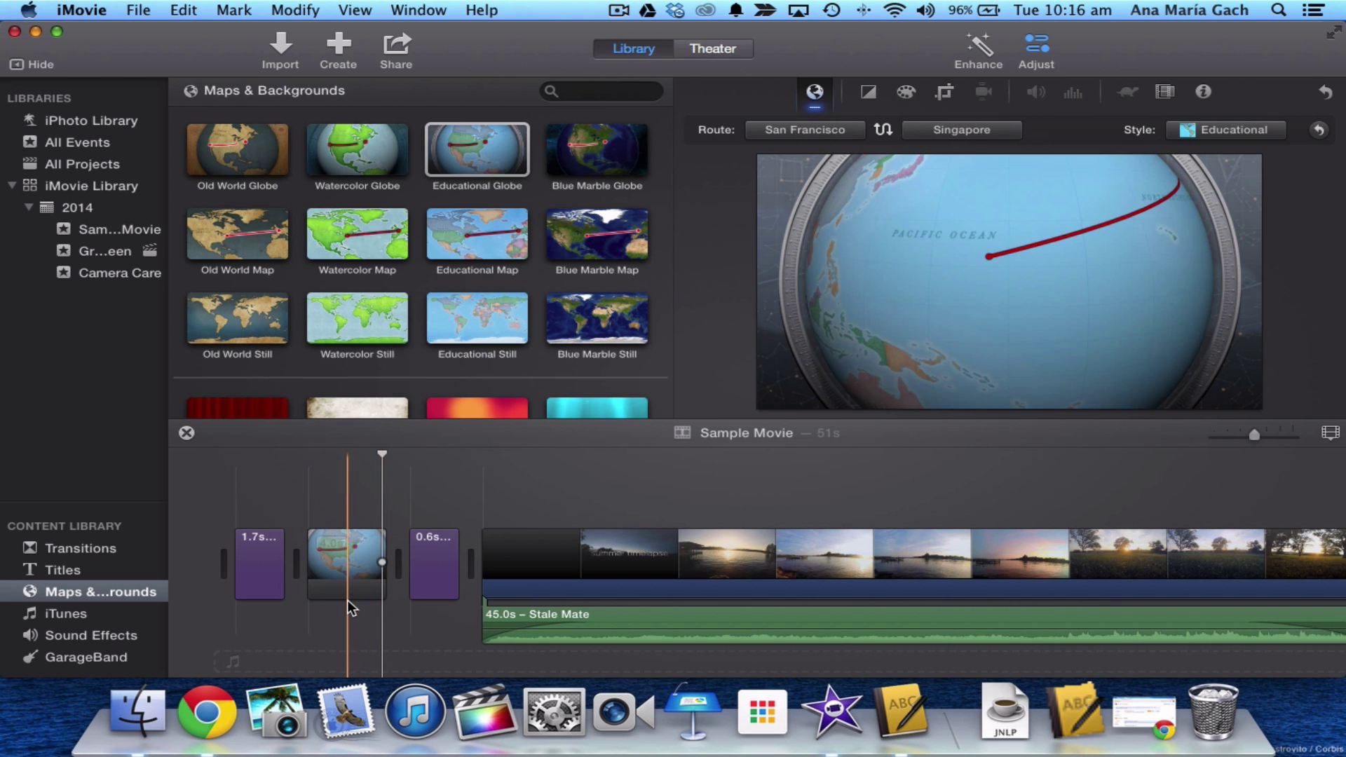
pyautogui.click(347, 571)
pyautogui.press('Delete')
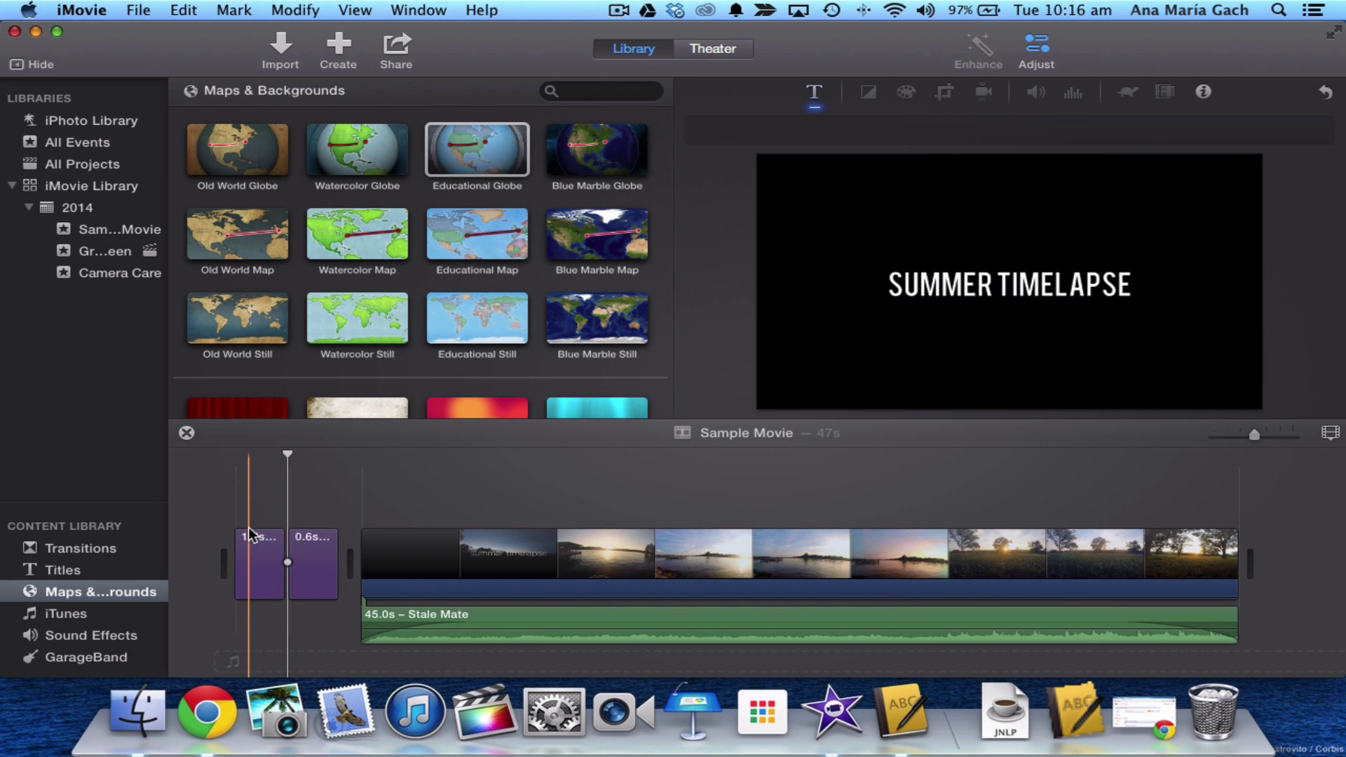
pyautogui.scroll(-5, 305, 364)
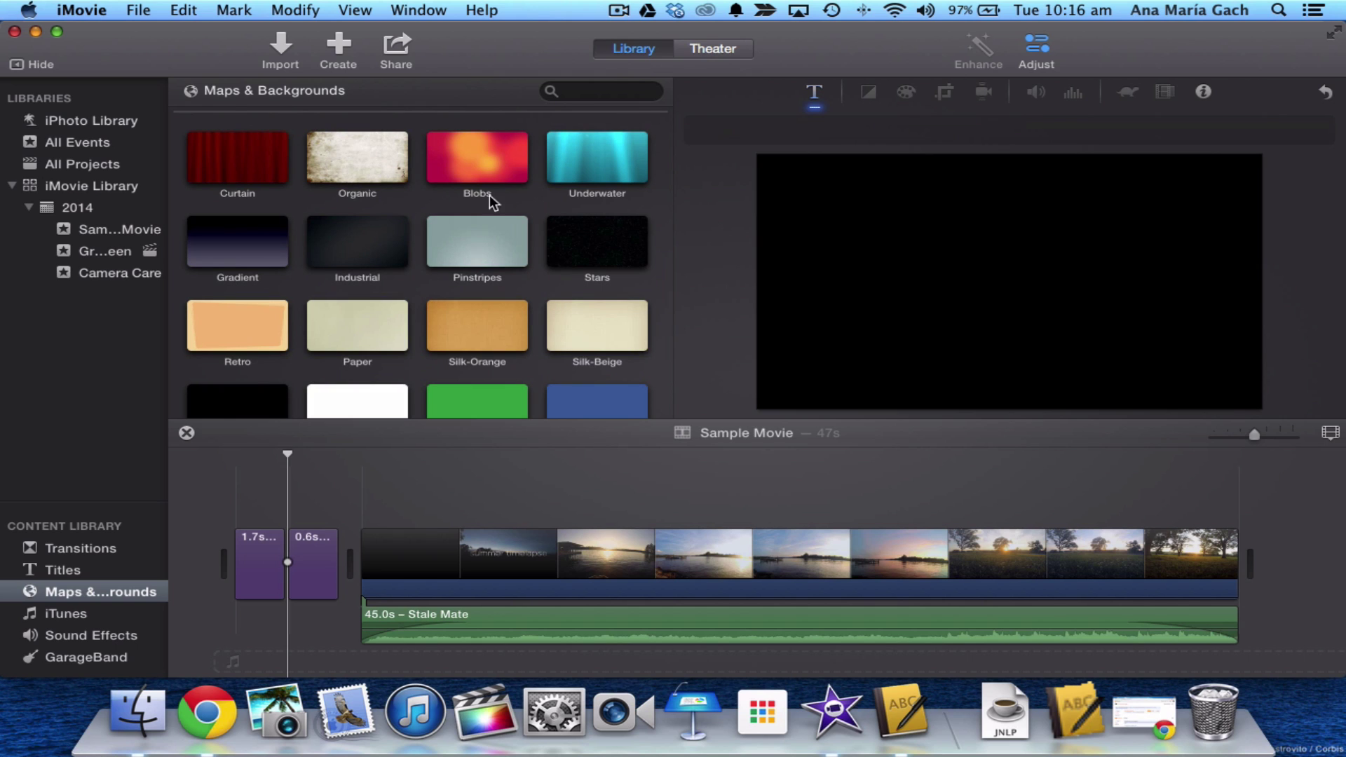
pyautogui.click(449, 145)
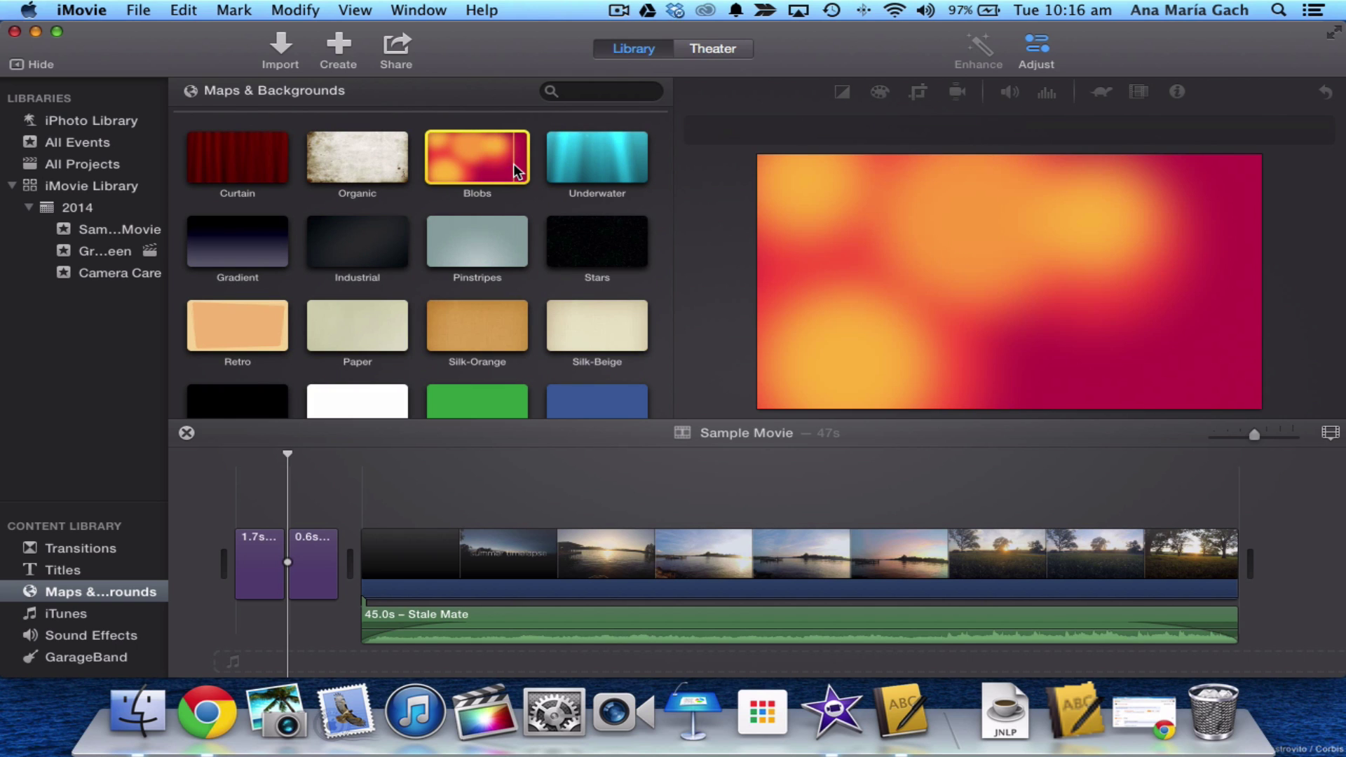
pyautogui.click(264, 572)
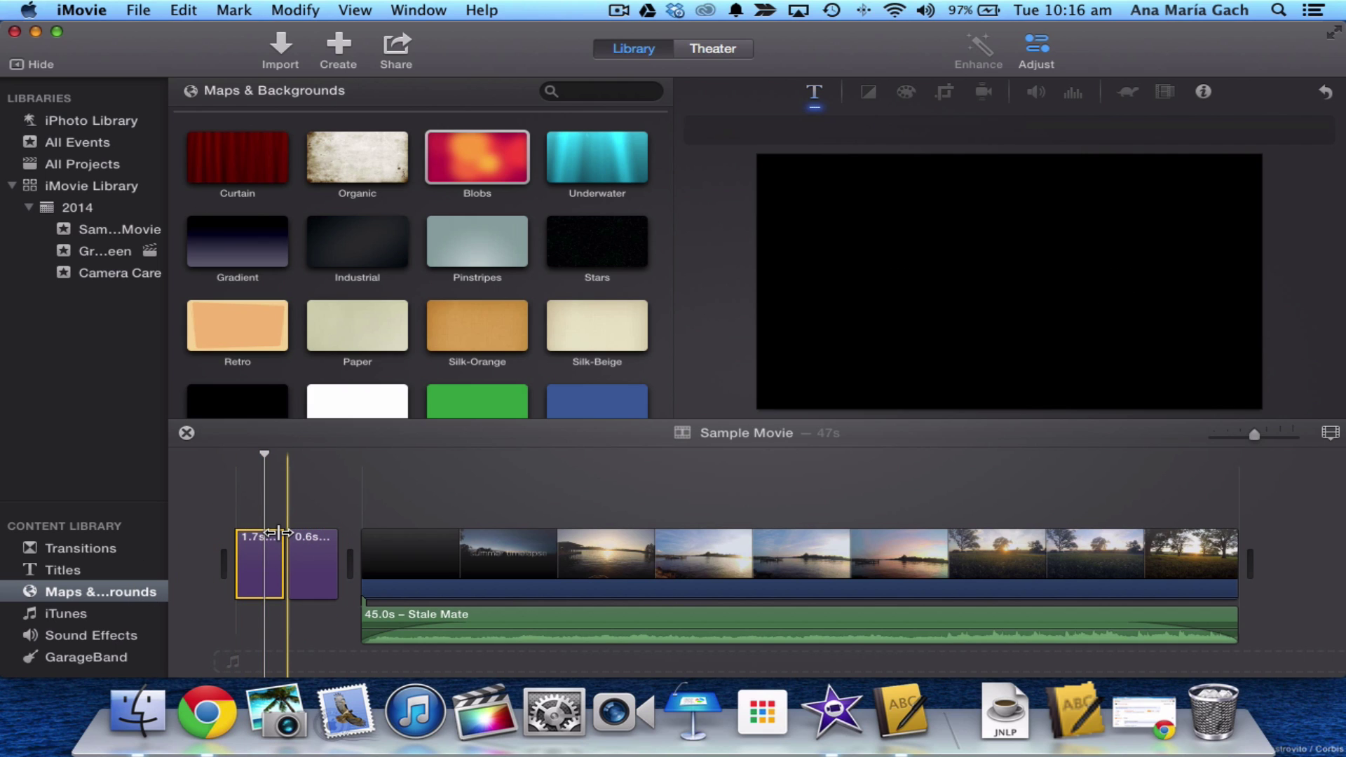
# - Place a Fade to Black transition at the movie start, then delete it
pyautogui.click(104, 557)
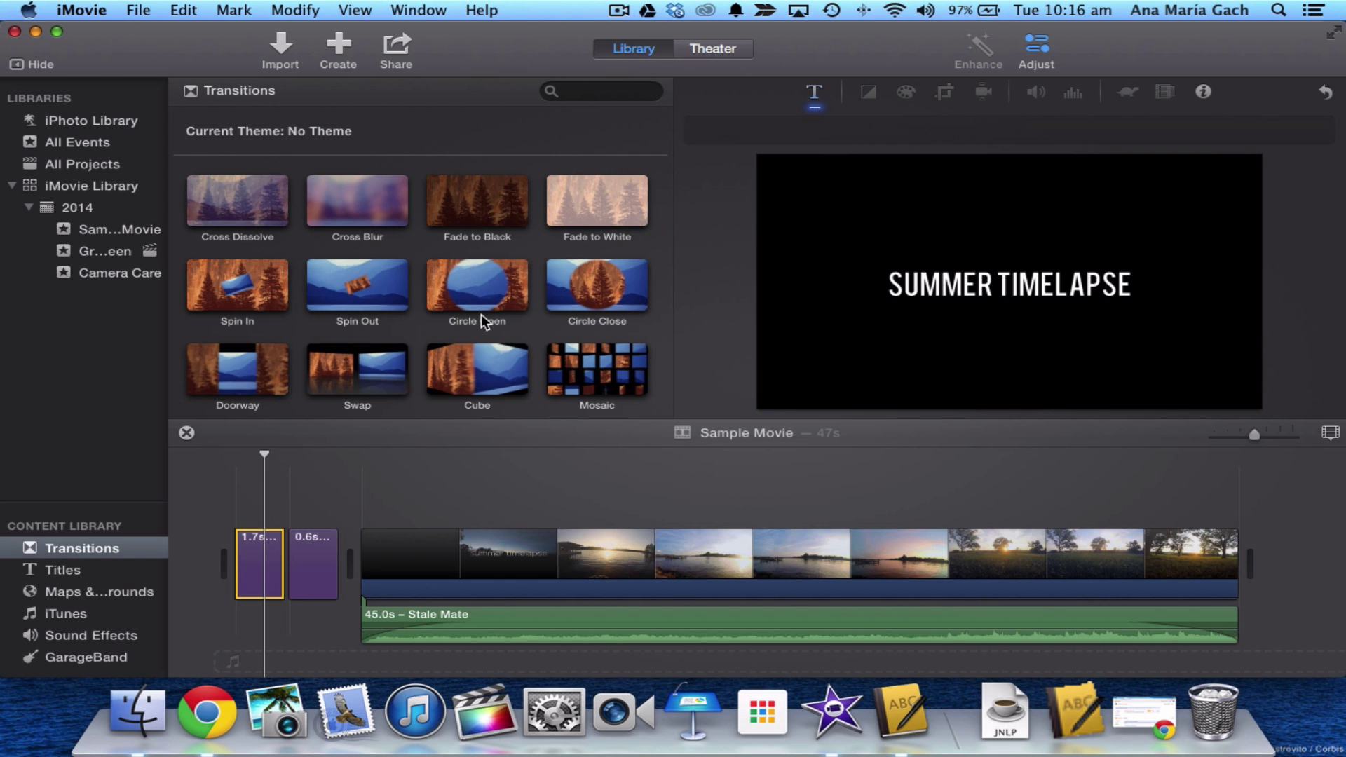
pyautogui.hscroll(2, 694, 512)
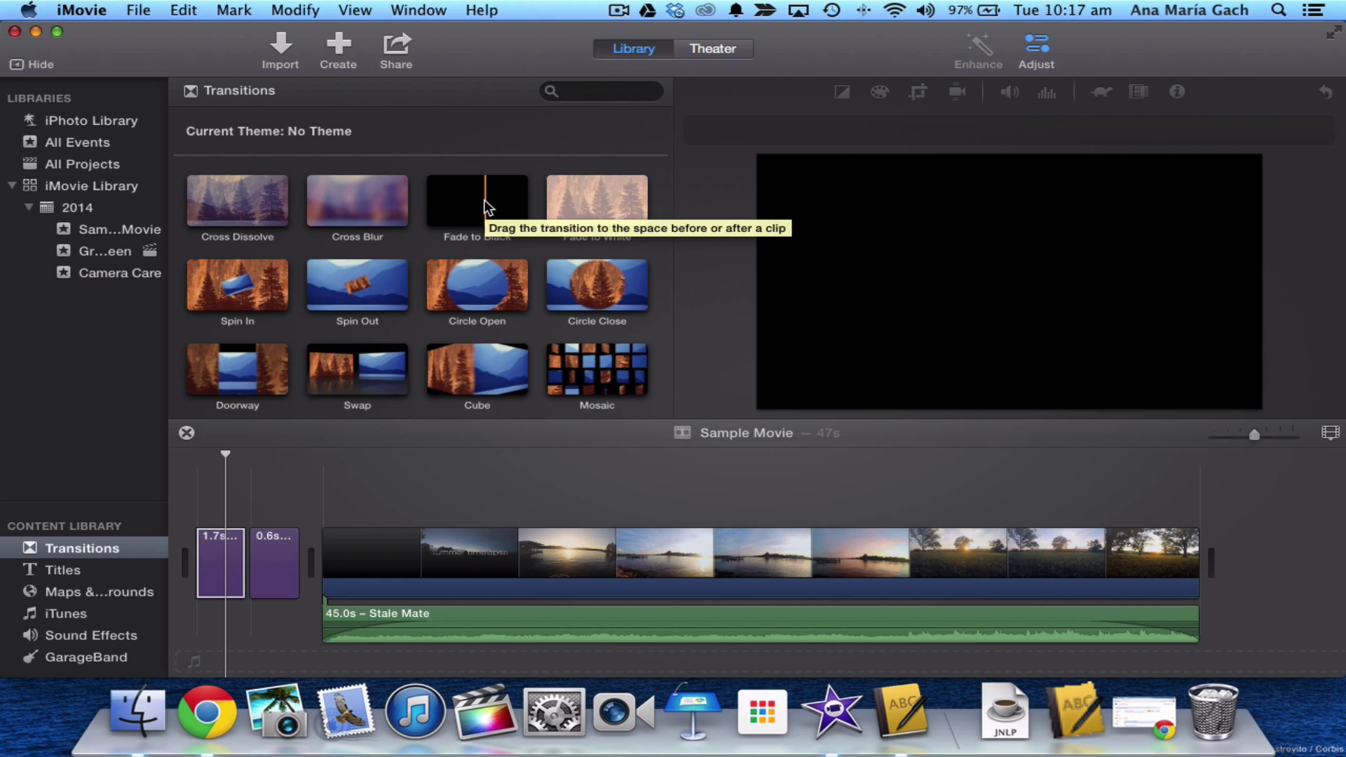
pyautogui.moveTo(484, 199)
pyautogui.mouseDown()
pyautogui.moveTo(333, 428)
pyautogui.moveTo(313, 565)
pyautogui.moveTo(284, 505)
pyautogui.moveTo(301, 554)
pyautogui.moveTo(209, 567)
pyautogui.mouseUp()
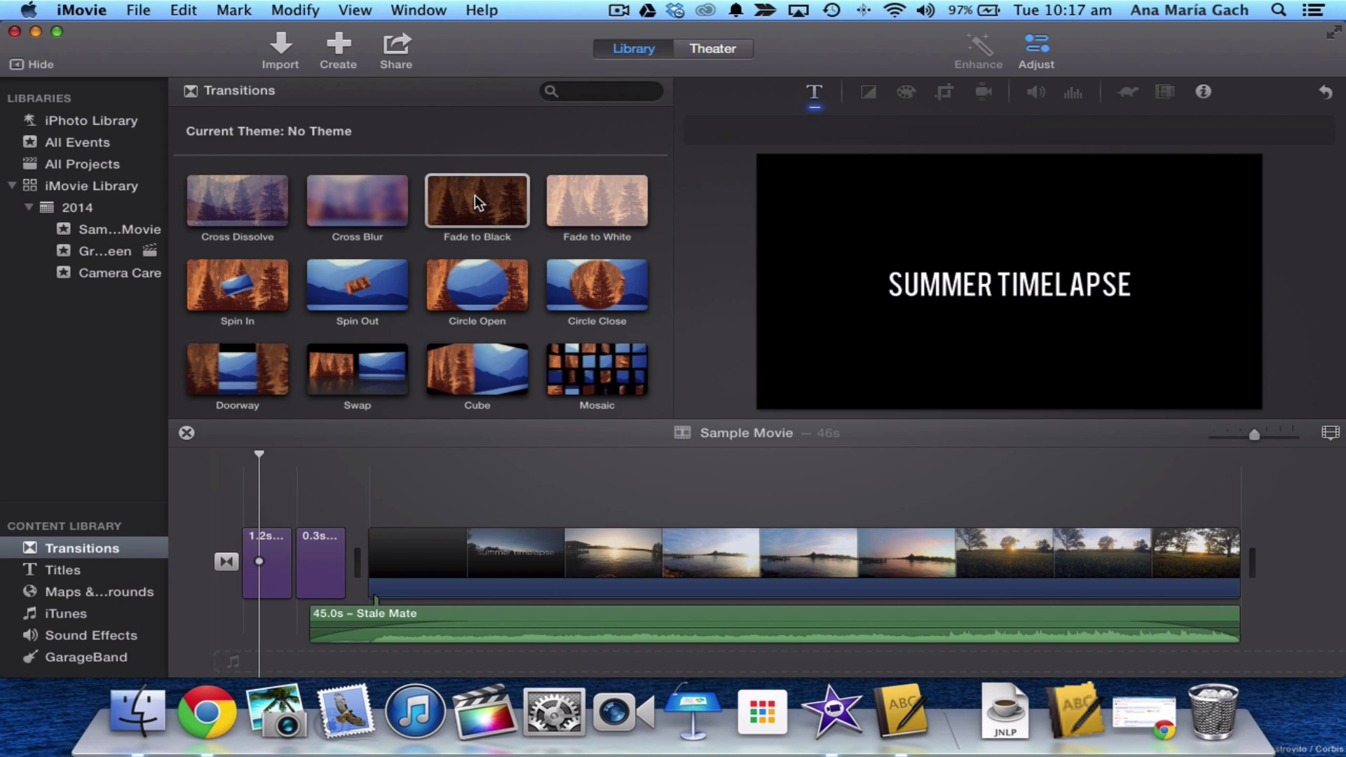
pyautogui.click(226, 561)
pyautogui.press('Delete')
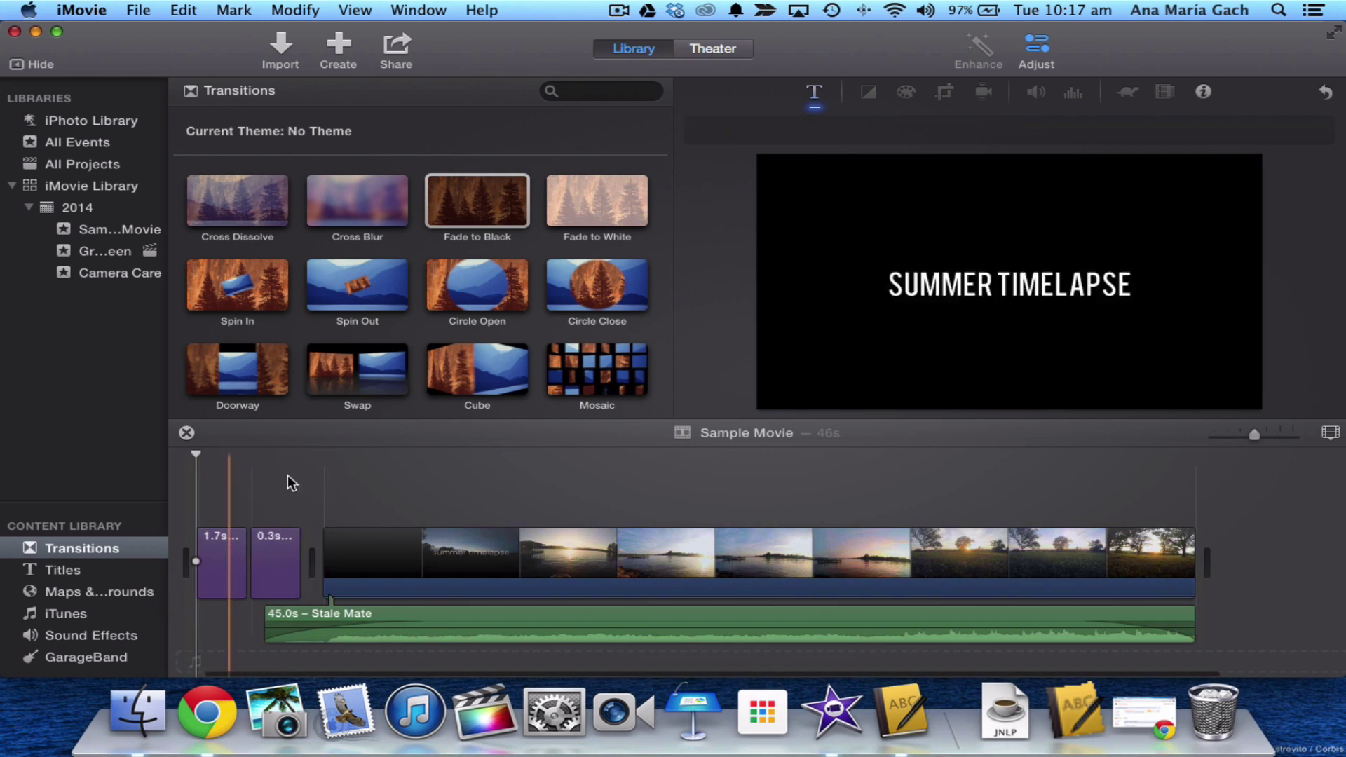
# - Add Fade to White at the movie start and Fade to Black at the end, then preview
pyautogui.moveTo(596, 221); pyautogui.dragTo(184, 569)
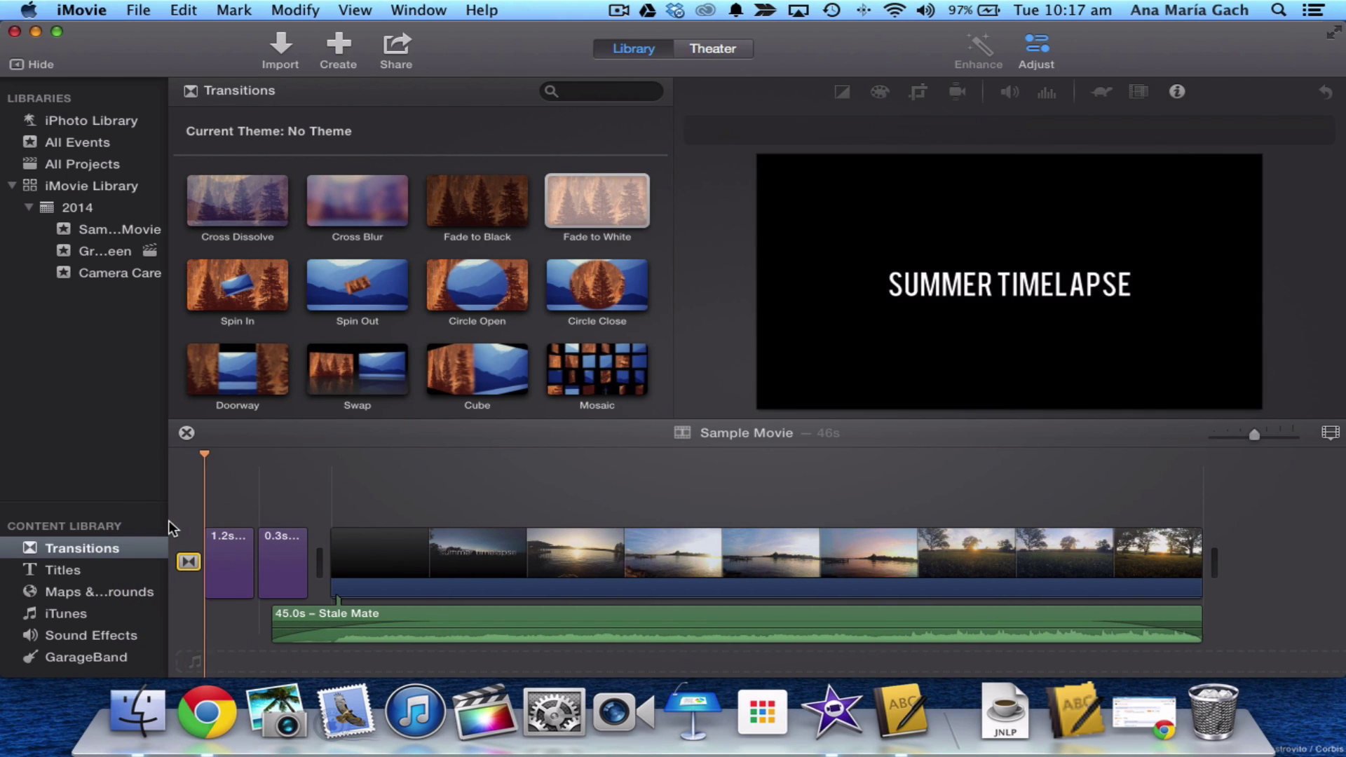
pyautogui.moveTo(504, 219); pyautogui.dragTo(1198, 556)
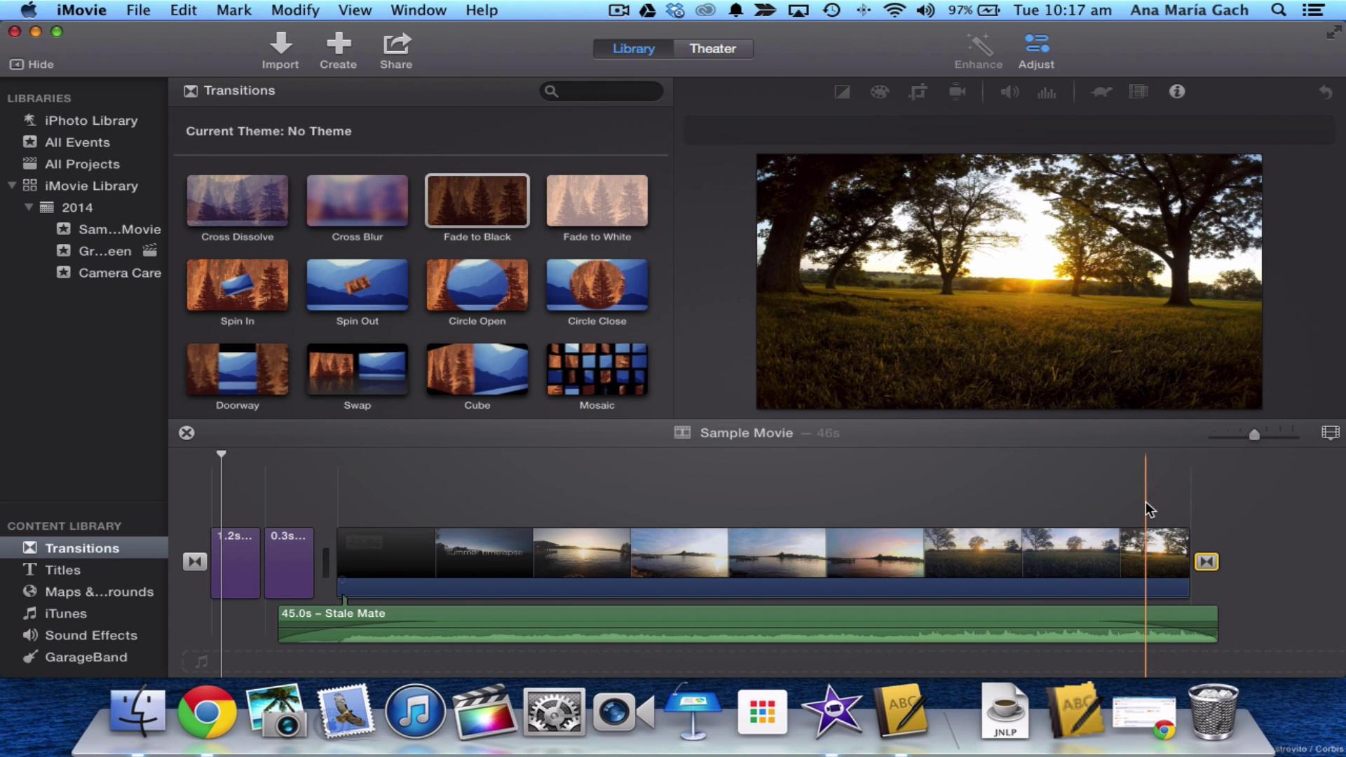
pyautogui.press('space')
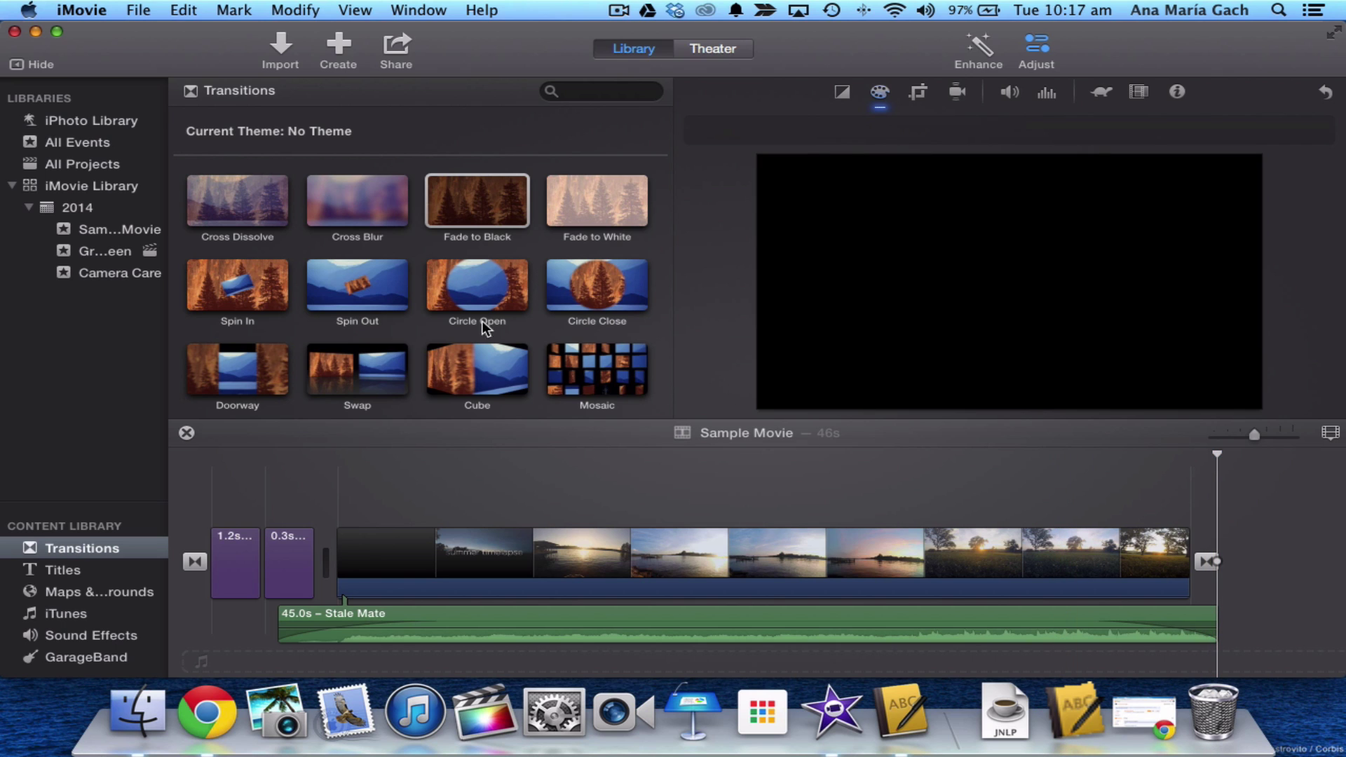
pyautogui.scroll(-3, 460, 331)
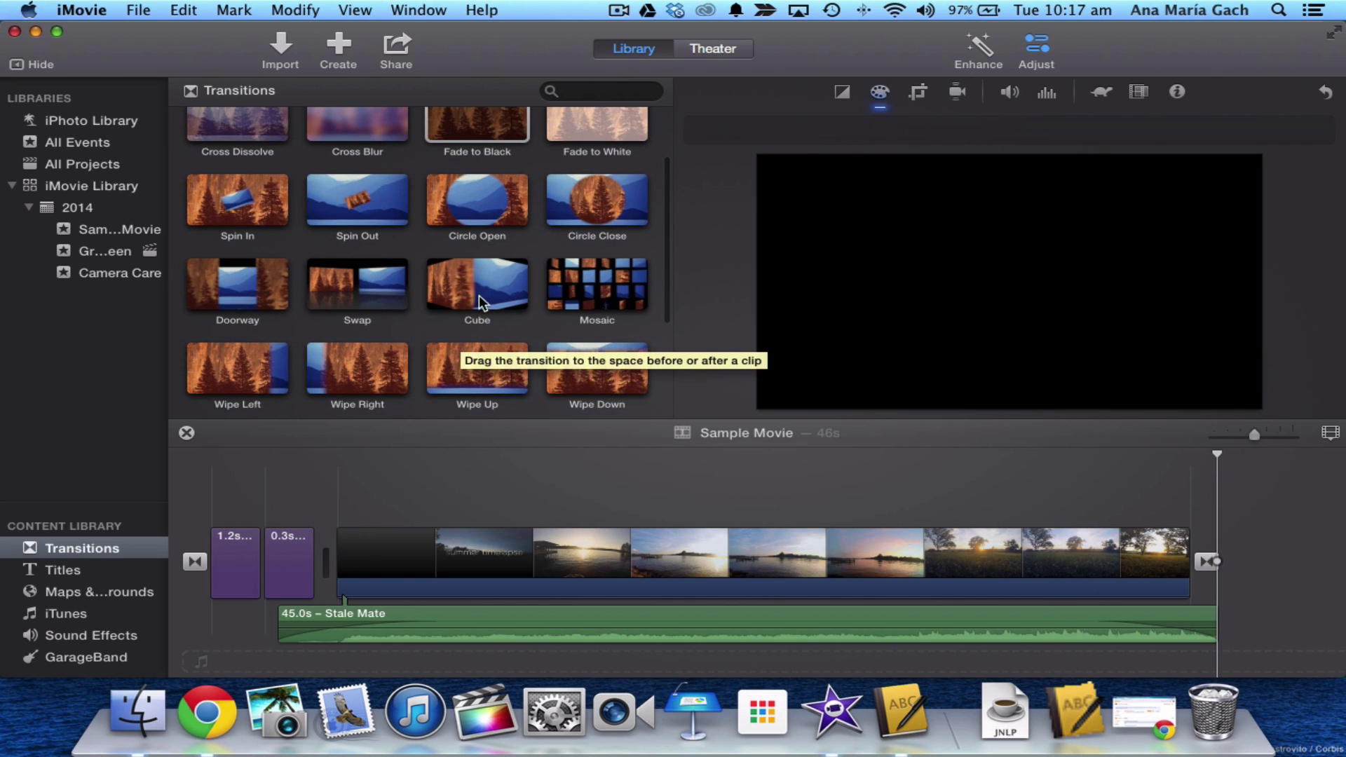
pyautogui.scroll(-5, 489, 287)
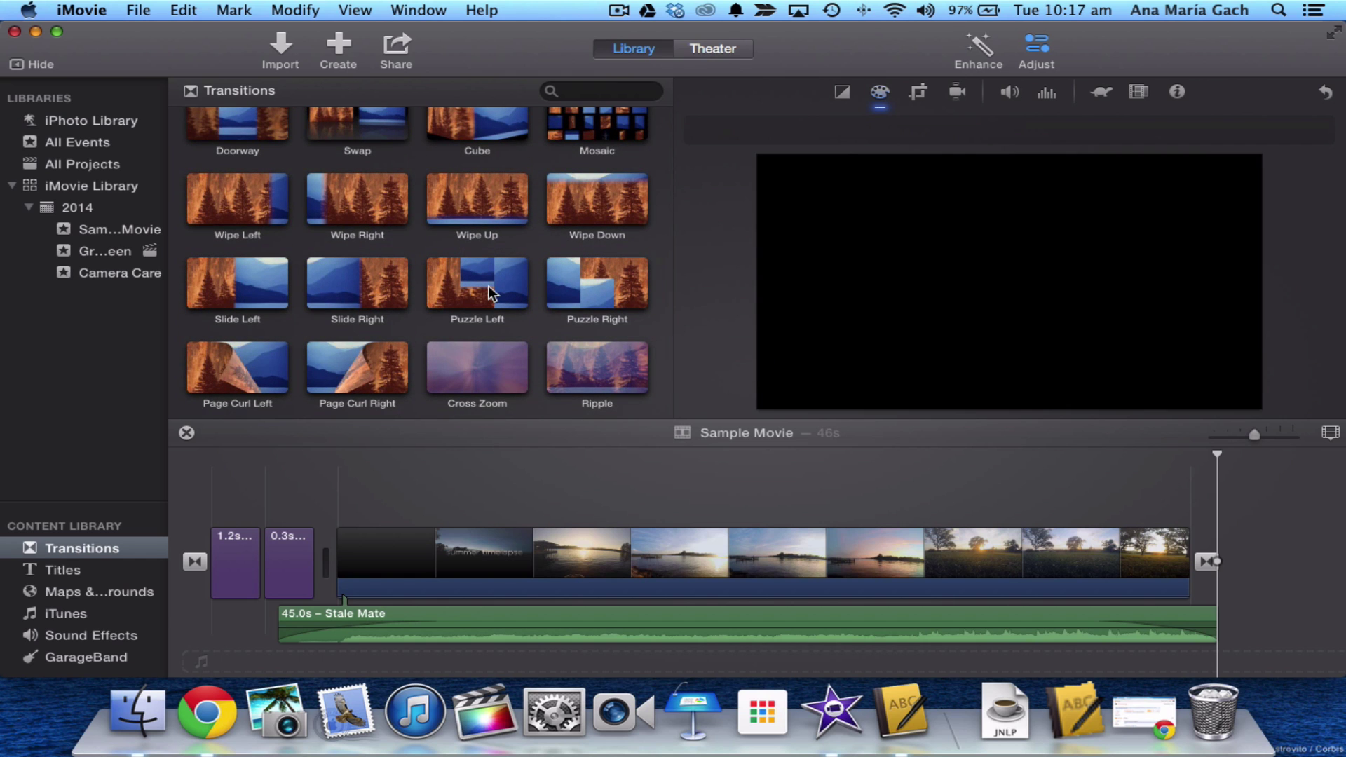
pyautogui.scroll(5, 607, 381)
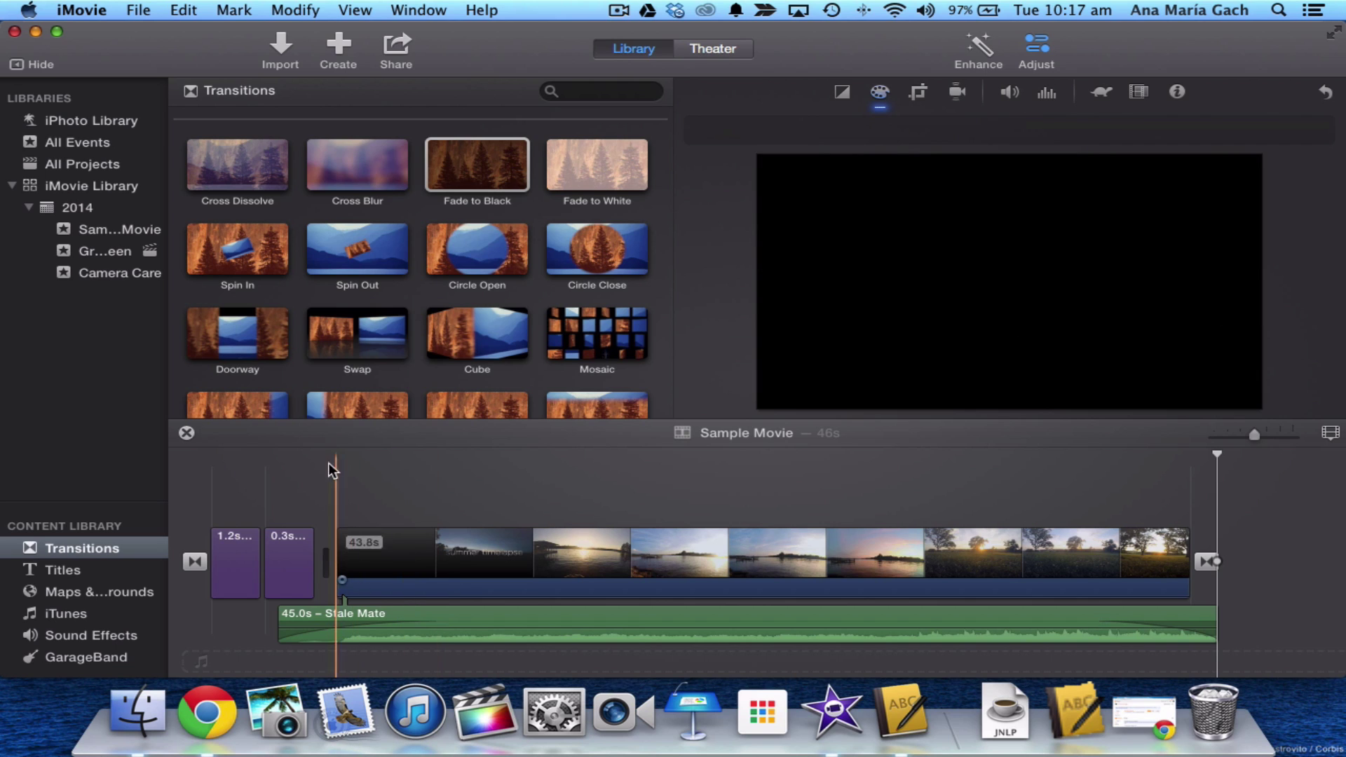
pyautogui.click(402, 44)
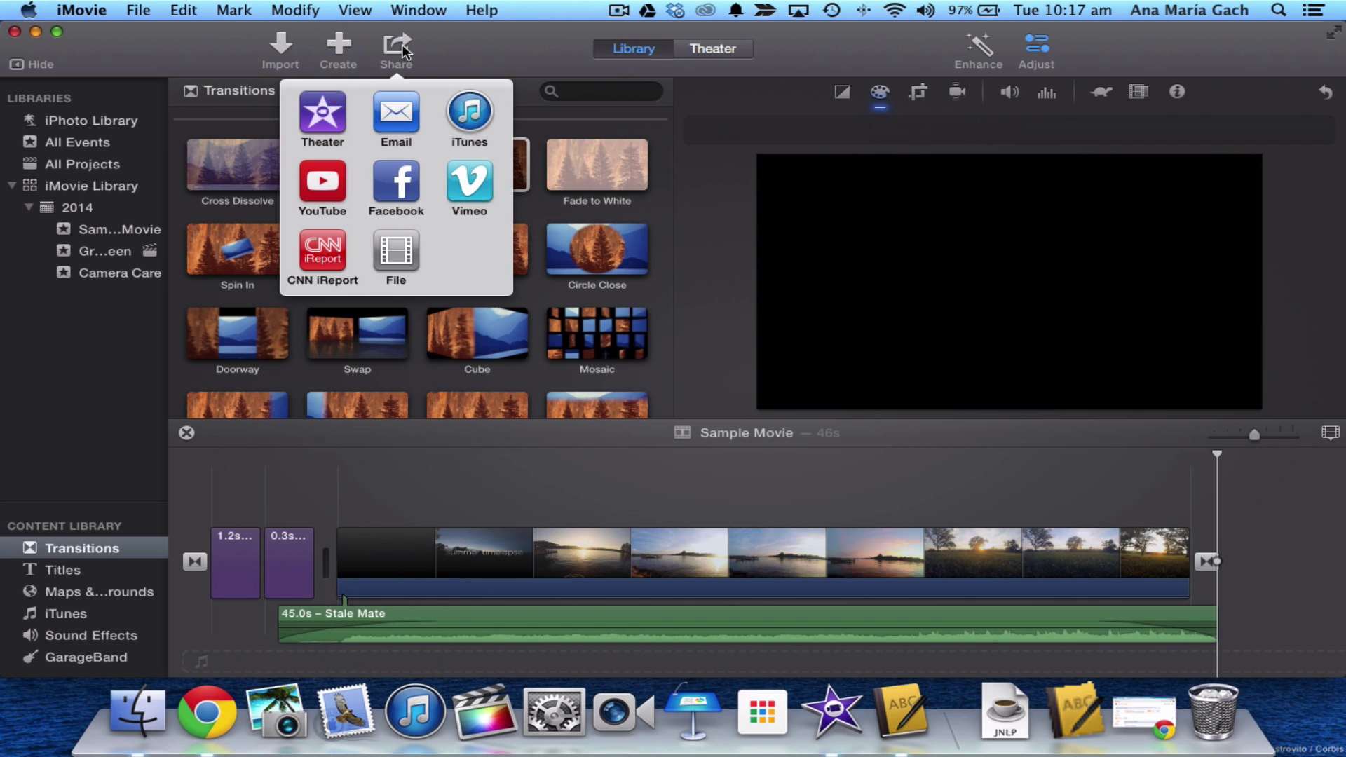
pyautogui.click(327, 180)
pyautogui.click(321, 183)
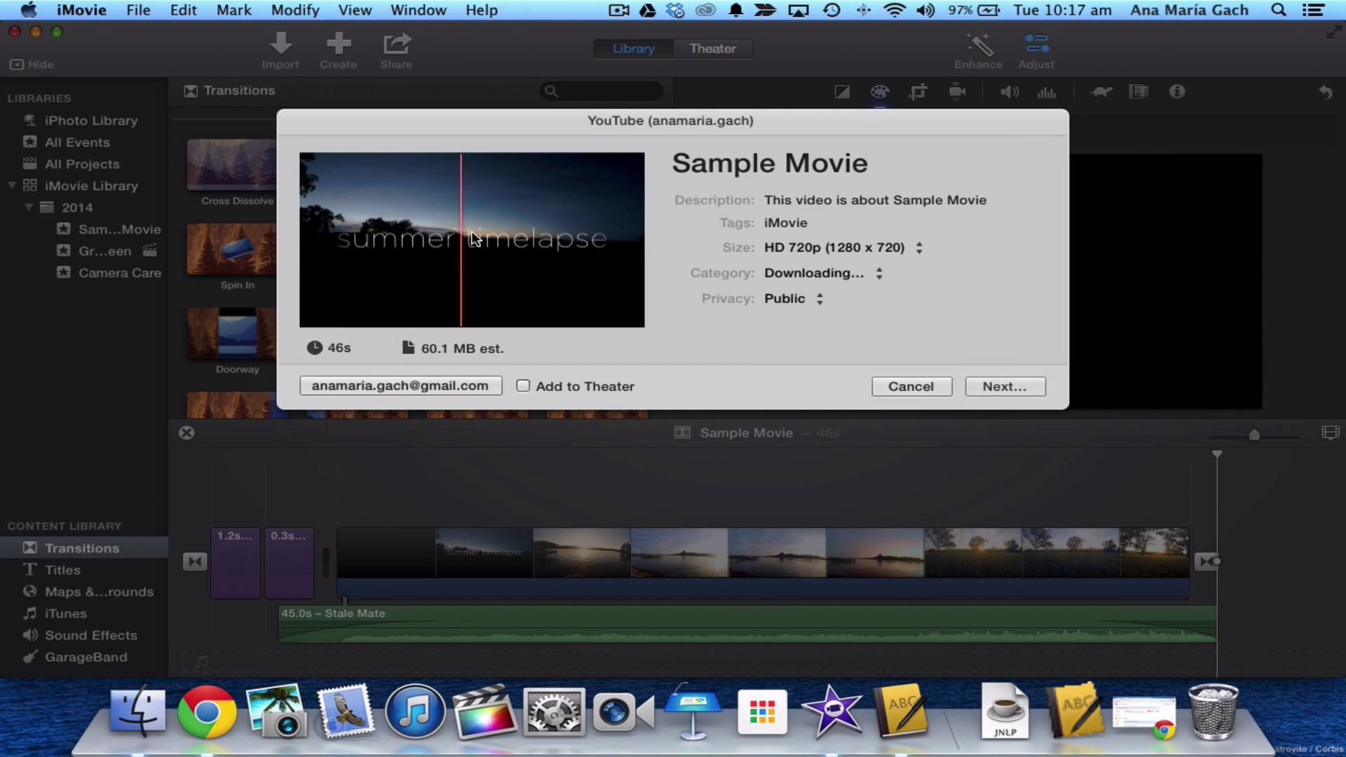
pyautogui.click(783, 165)
pyautogui.doubleClick(784, 163)
pyautogui.tripleClick(783, 163)
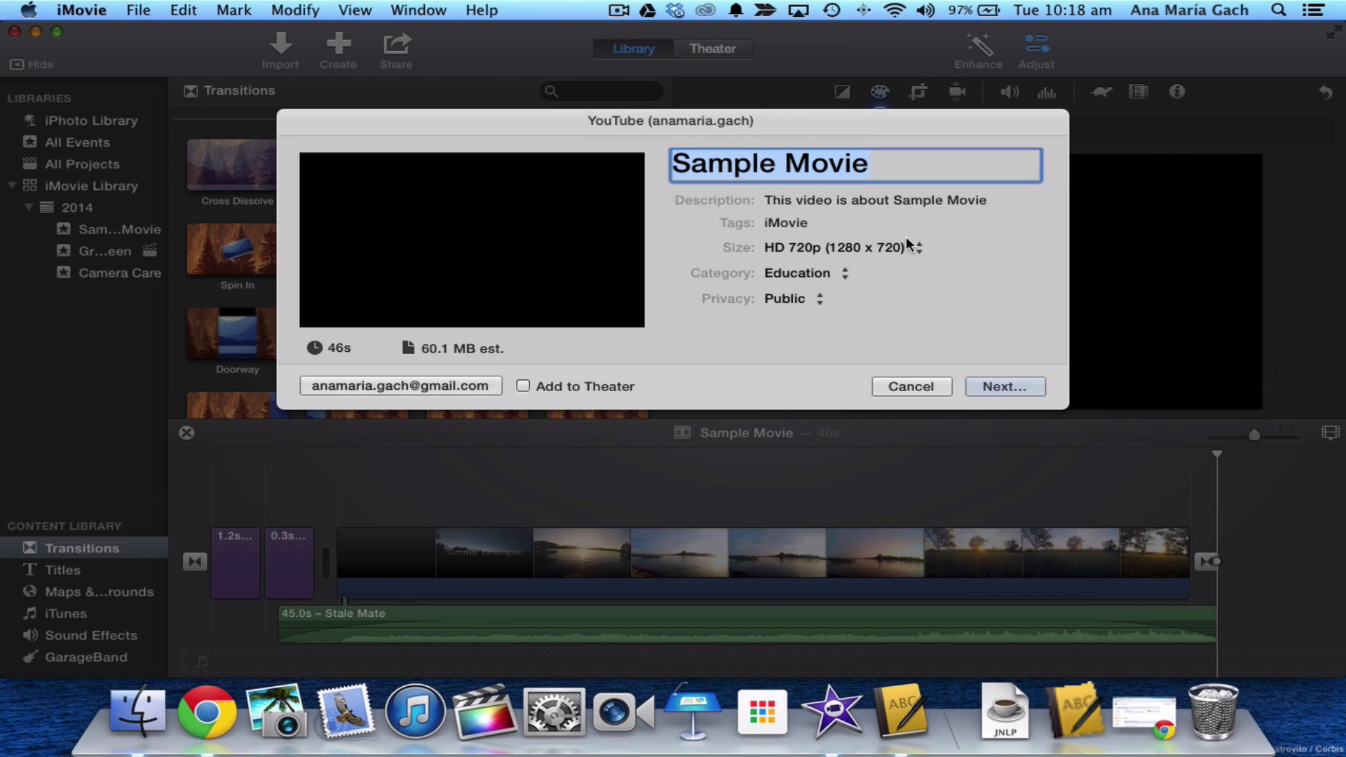
pyautogui.click(810, 300)
pyautogui.click(819, 344)
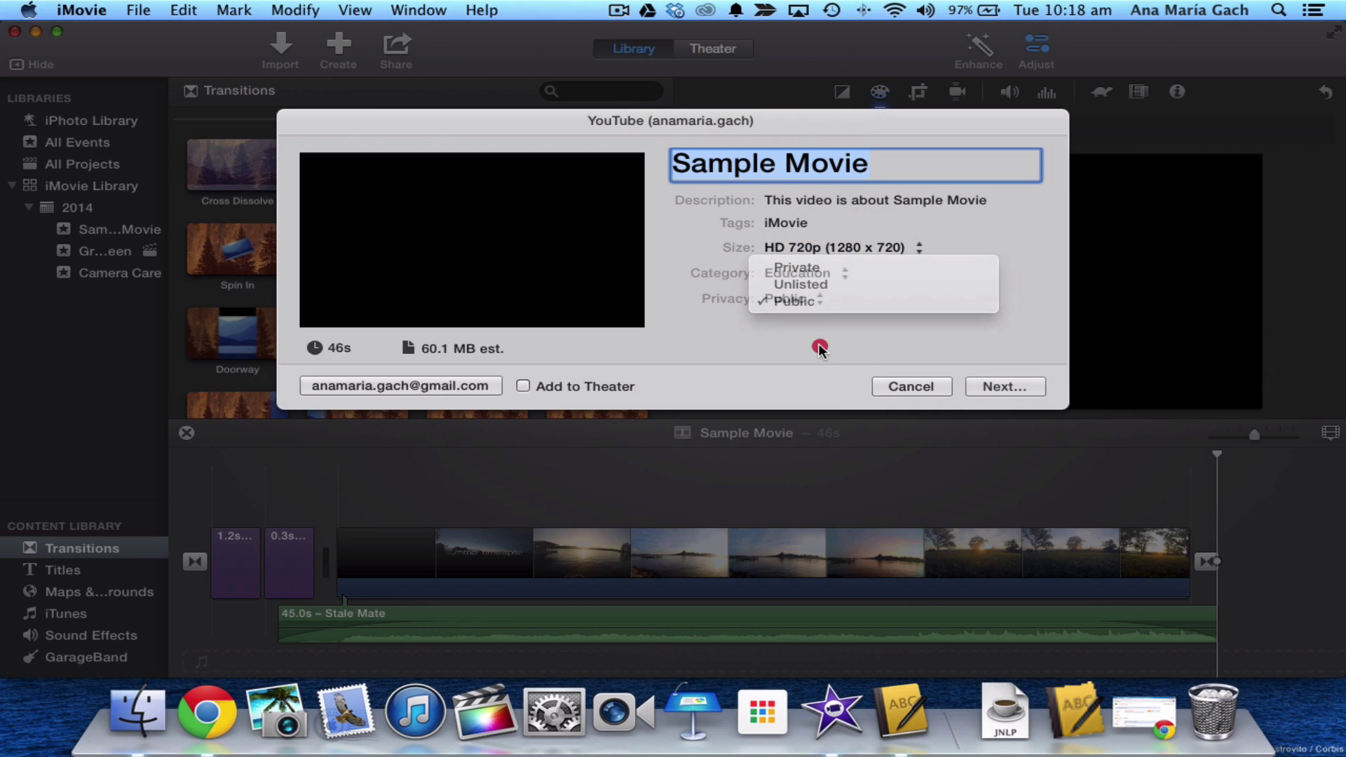
pyautogui.click(822, 249)
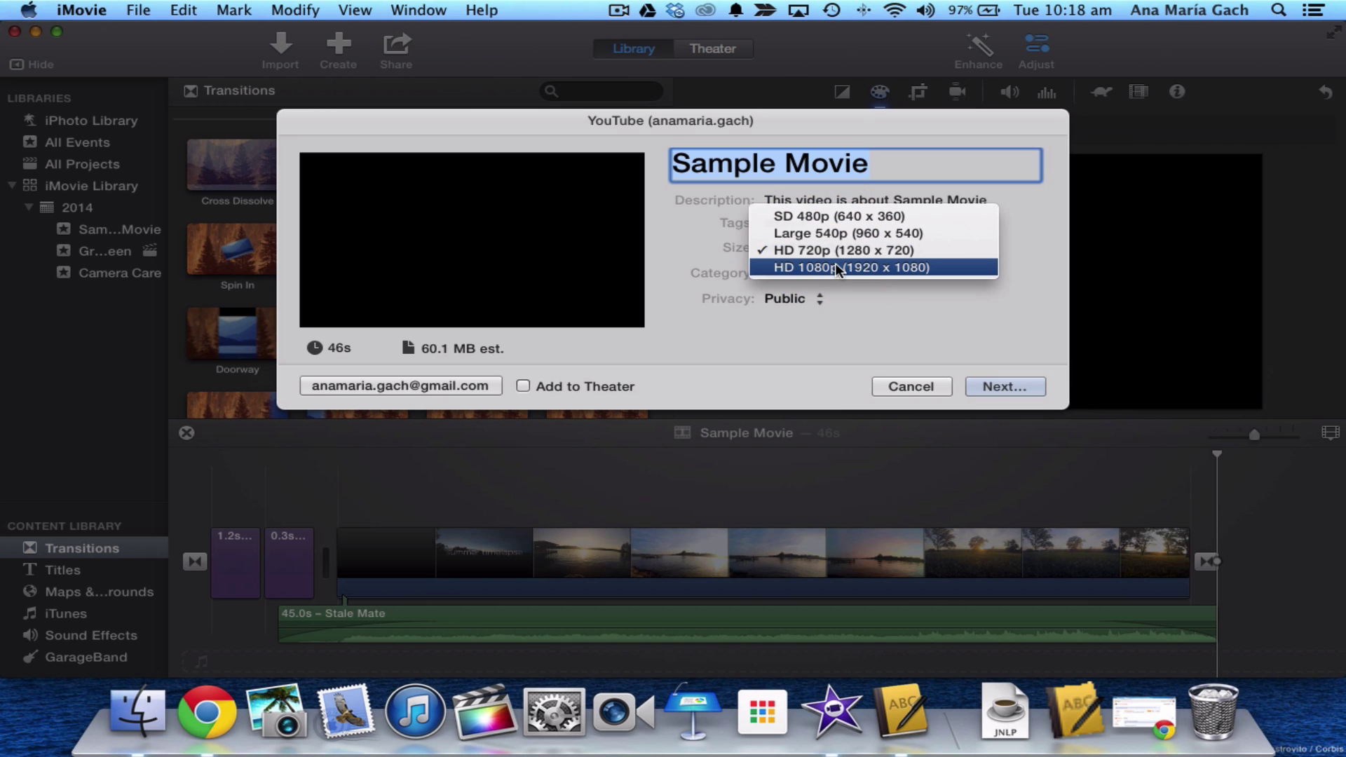
pyautogui.click(837, 267)
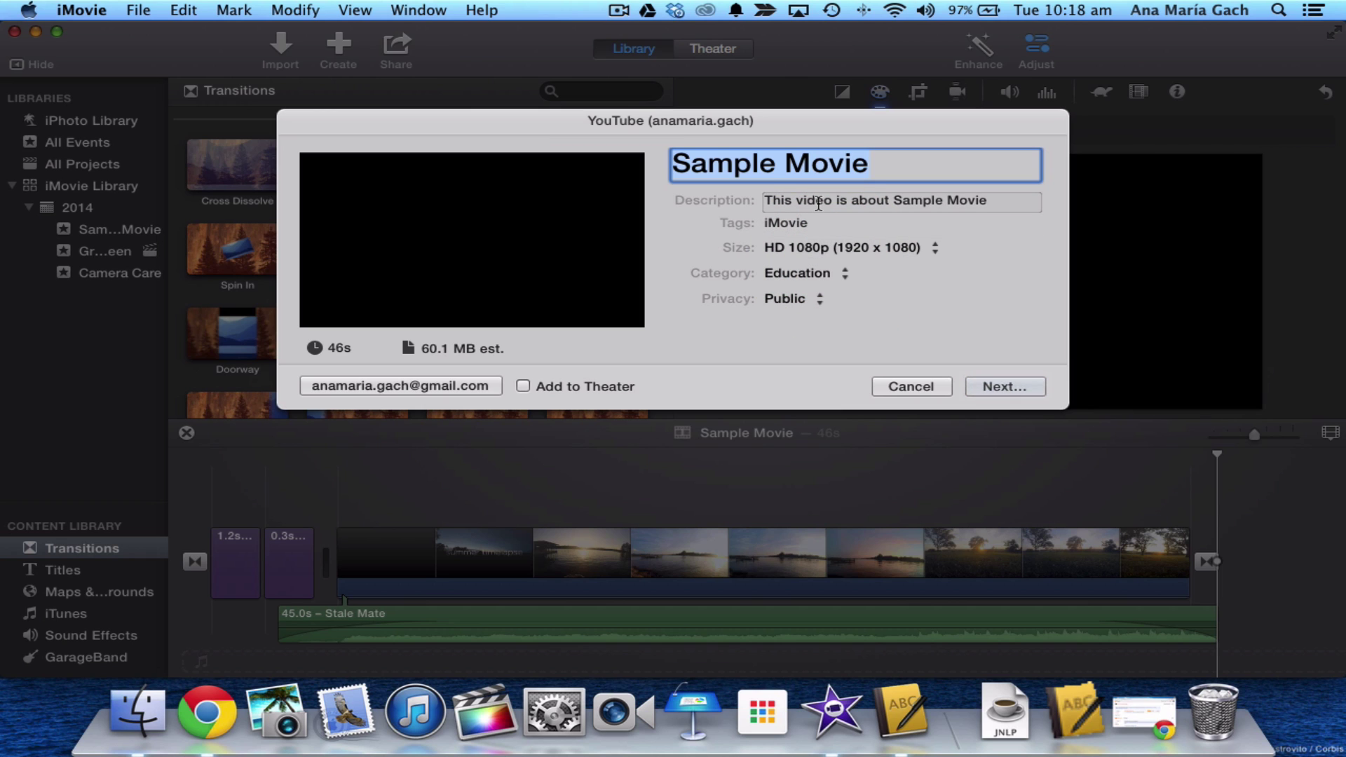
pyautogui.click(440, 385)
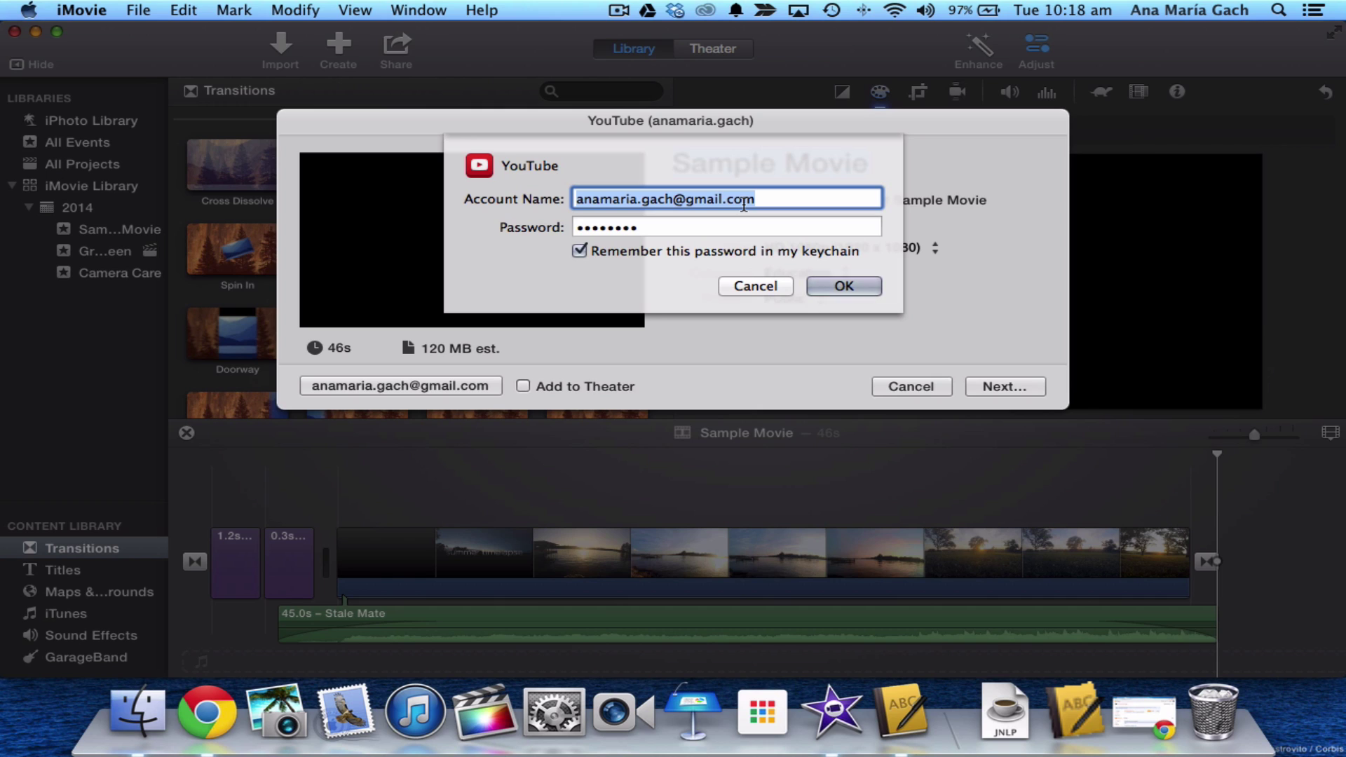
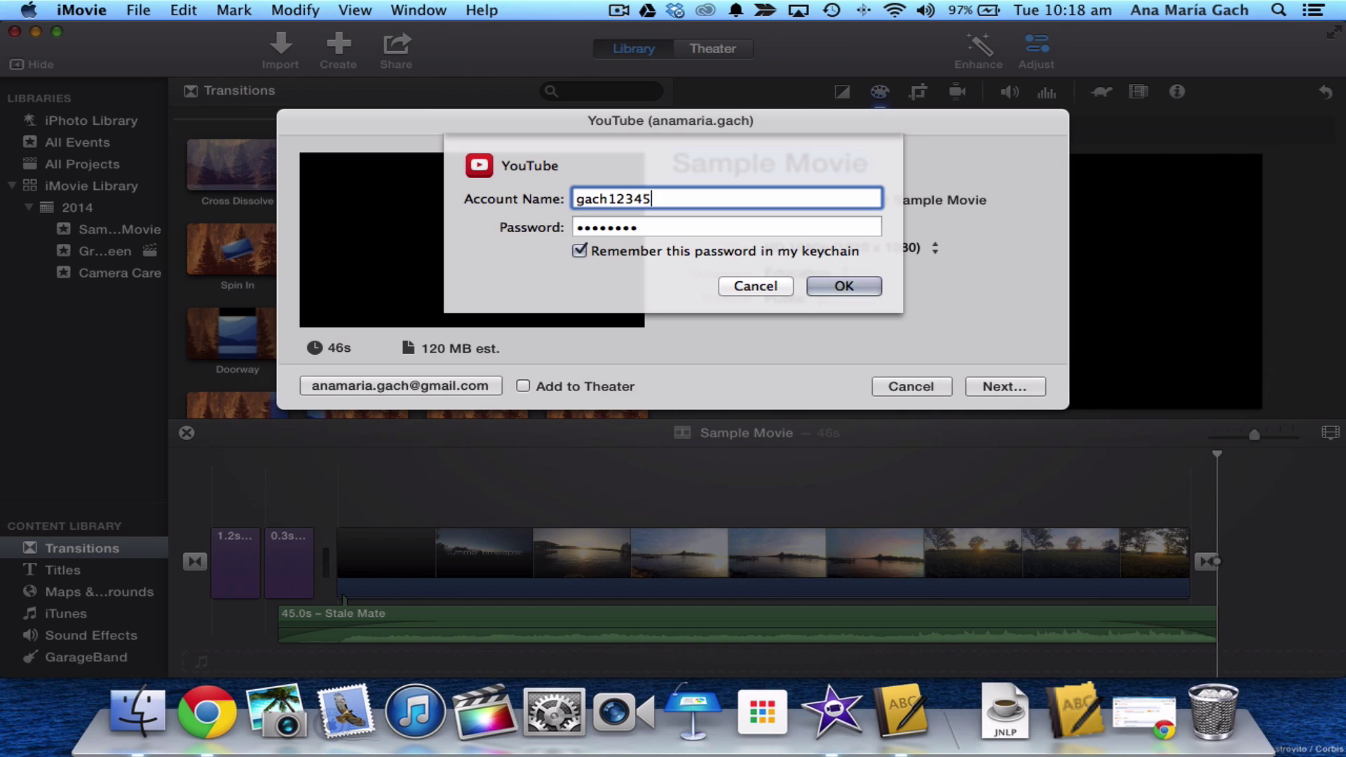
pyautogui.press('super+a')
pyautogui.press('Right')
pyautogui.click(769, 280)
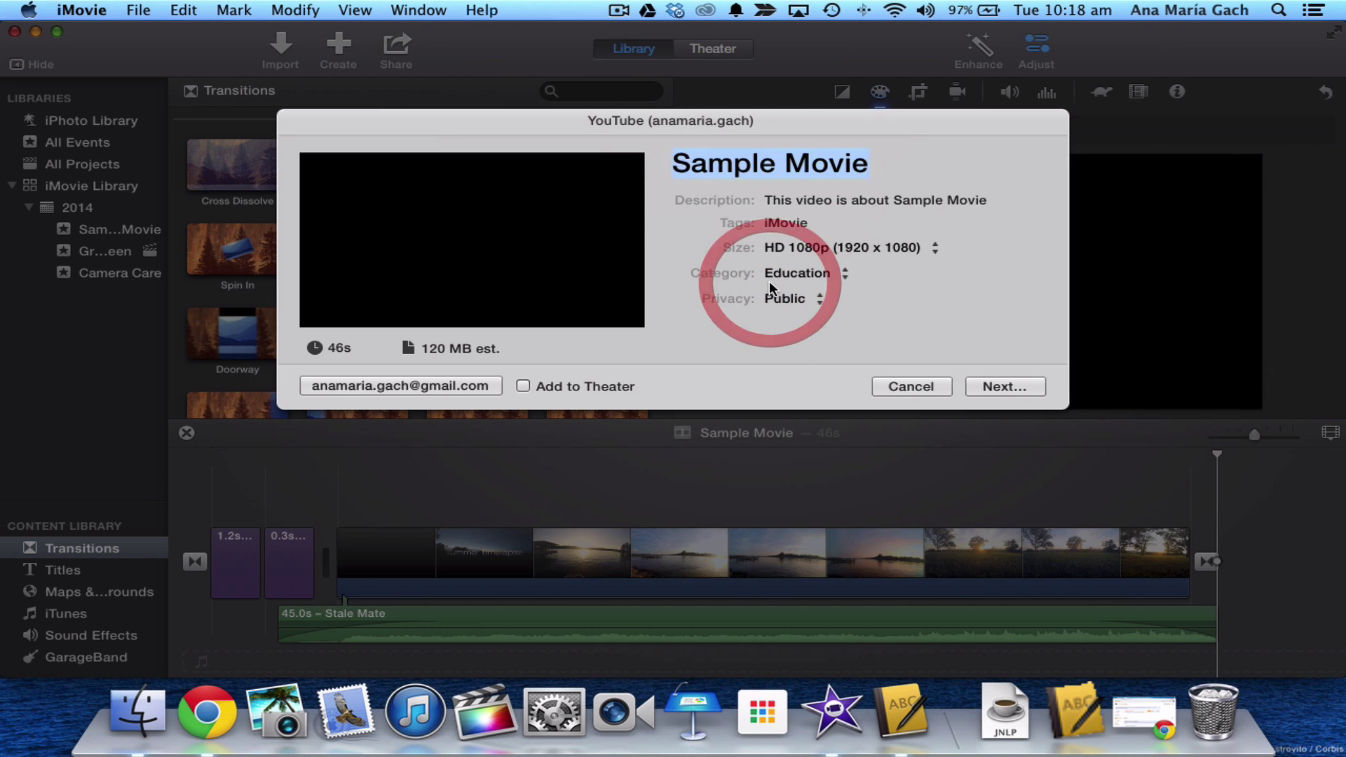
pyautogui.click(980, 386)
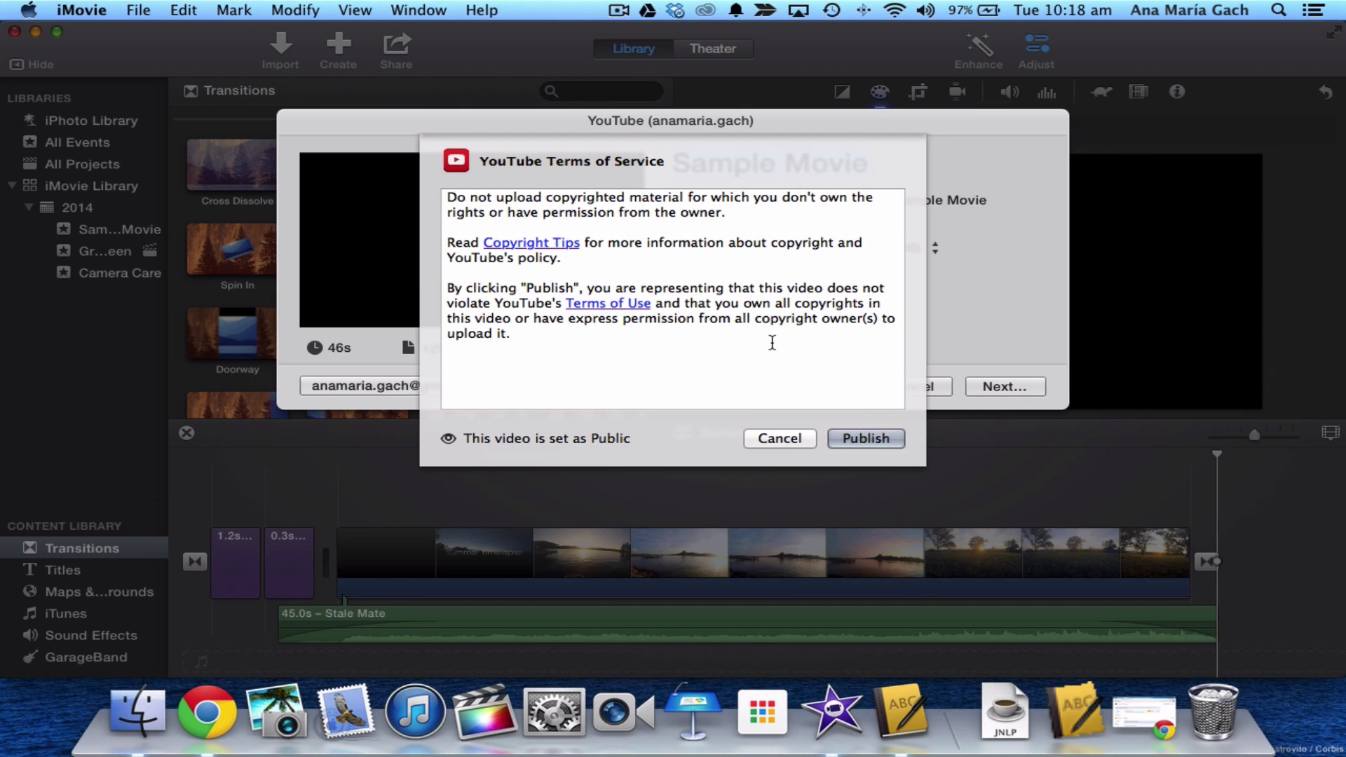
pyautogui.click(789, 440)
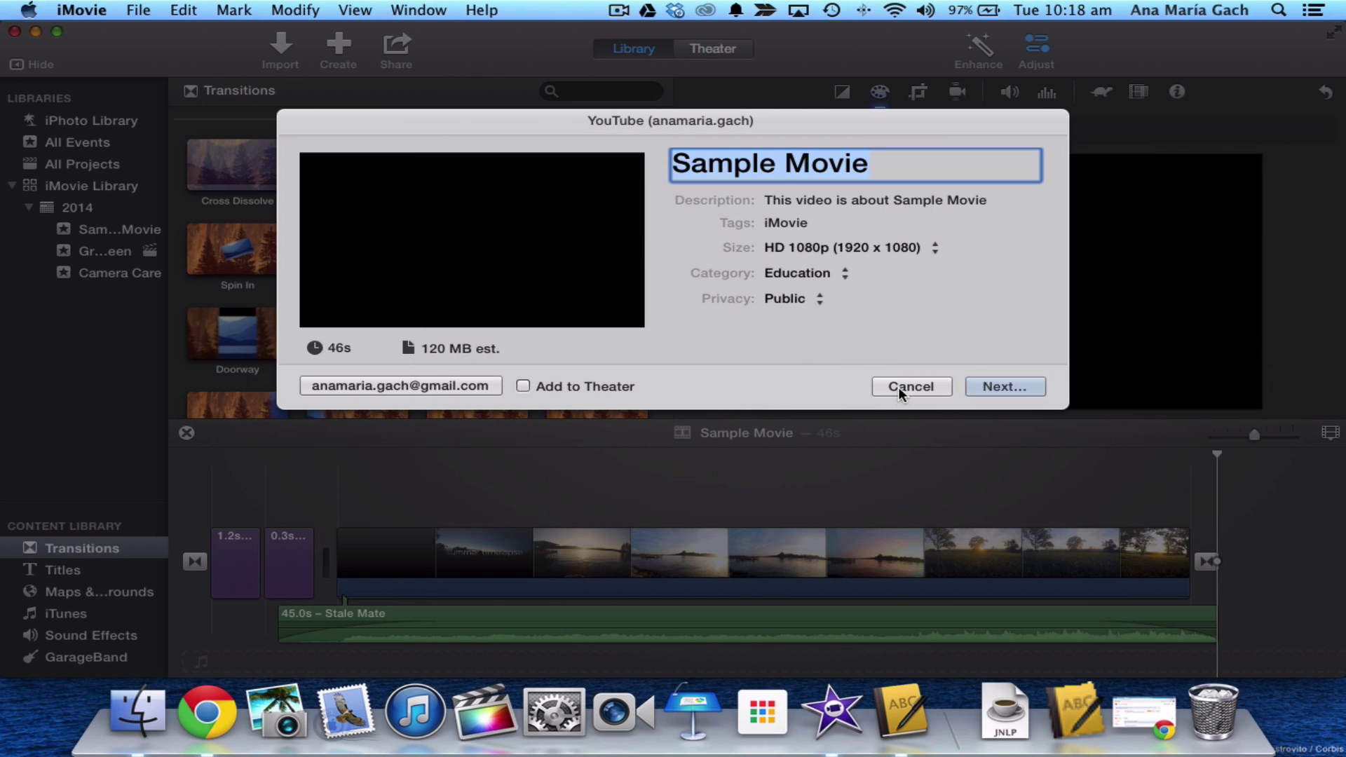
pyautogui.click(899, 387)
pyautogui.moveTo(901, 395)
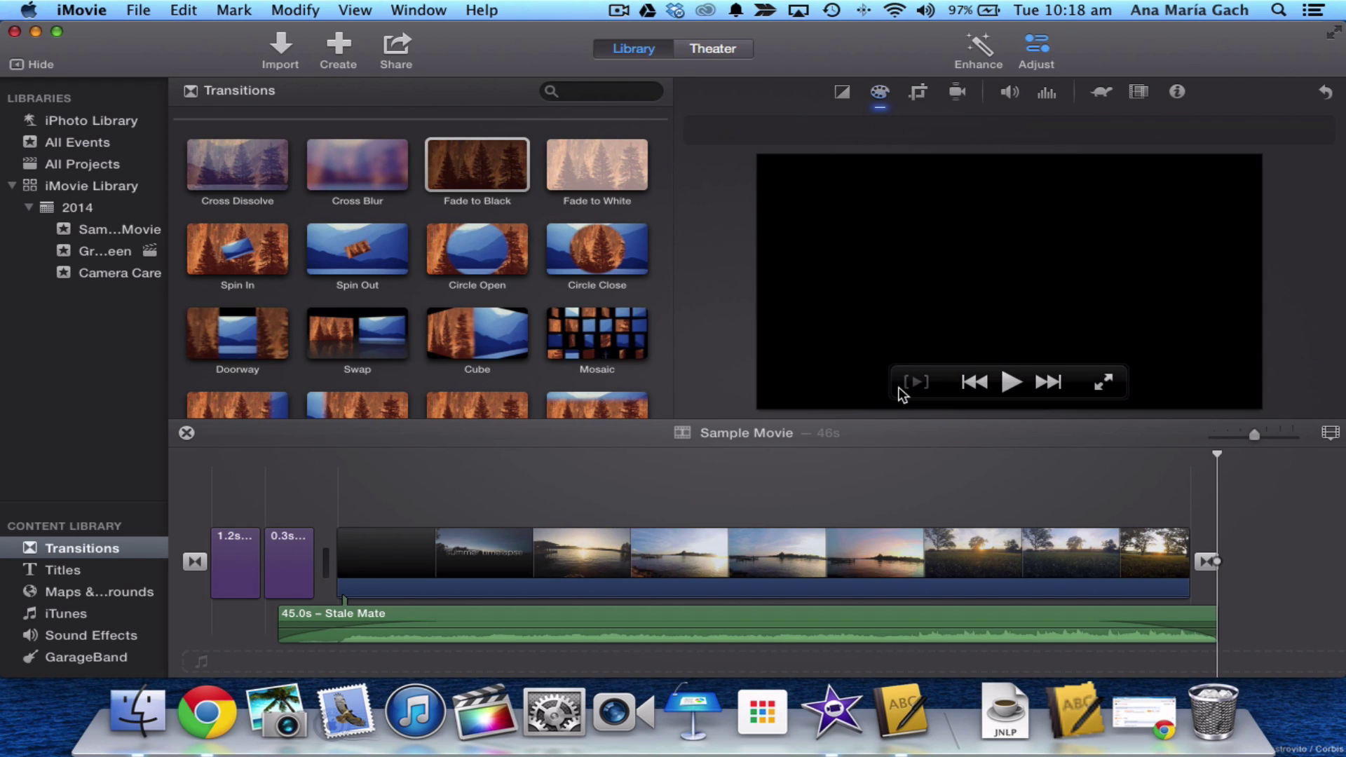